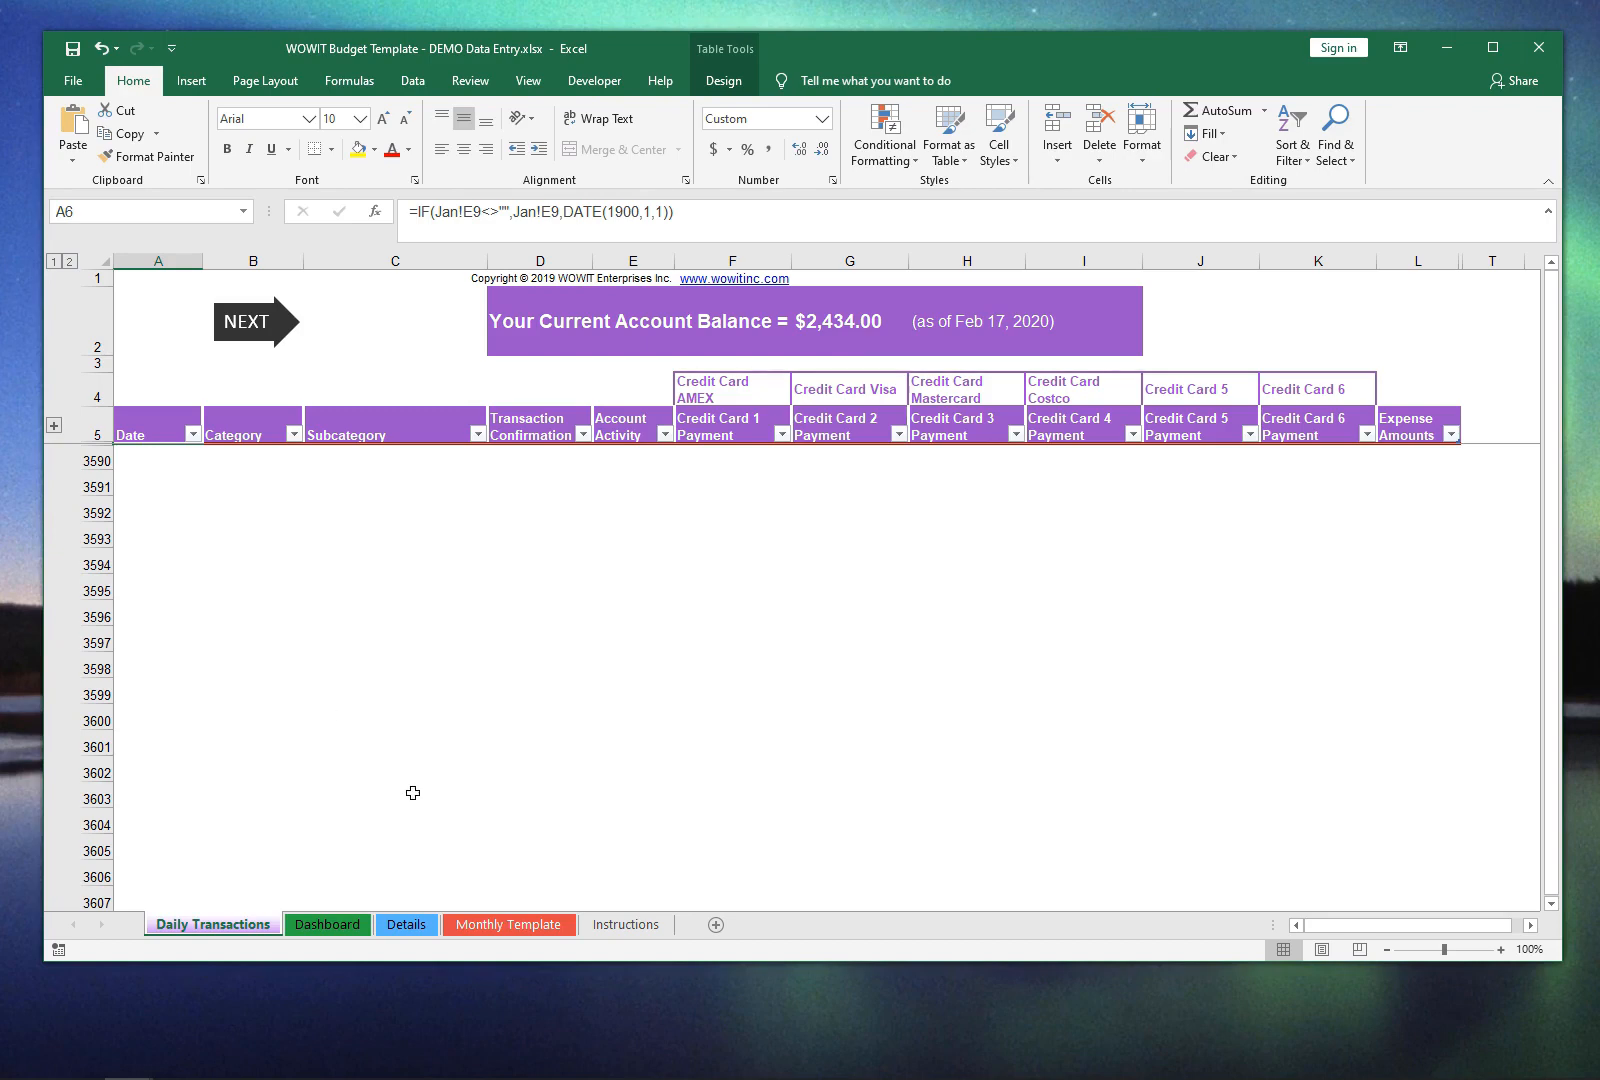
Step: Look over the Monthly Template sheet and the grouped rows of the Daily Transactions sheet
{"action": "left_click", "coordinate": [518, 926]}
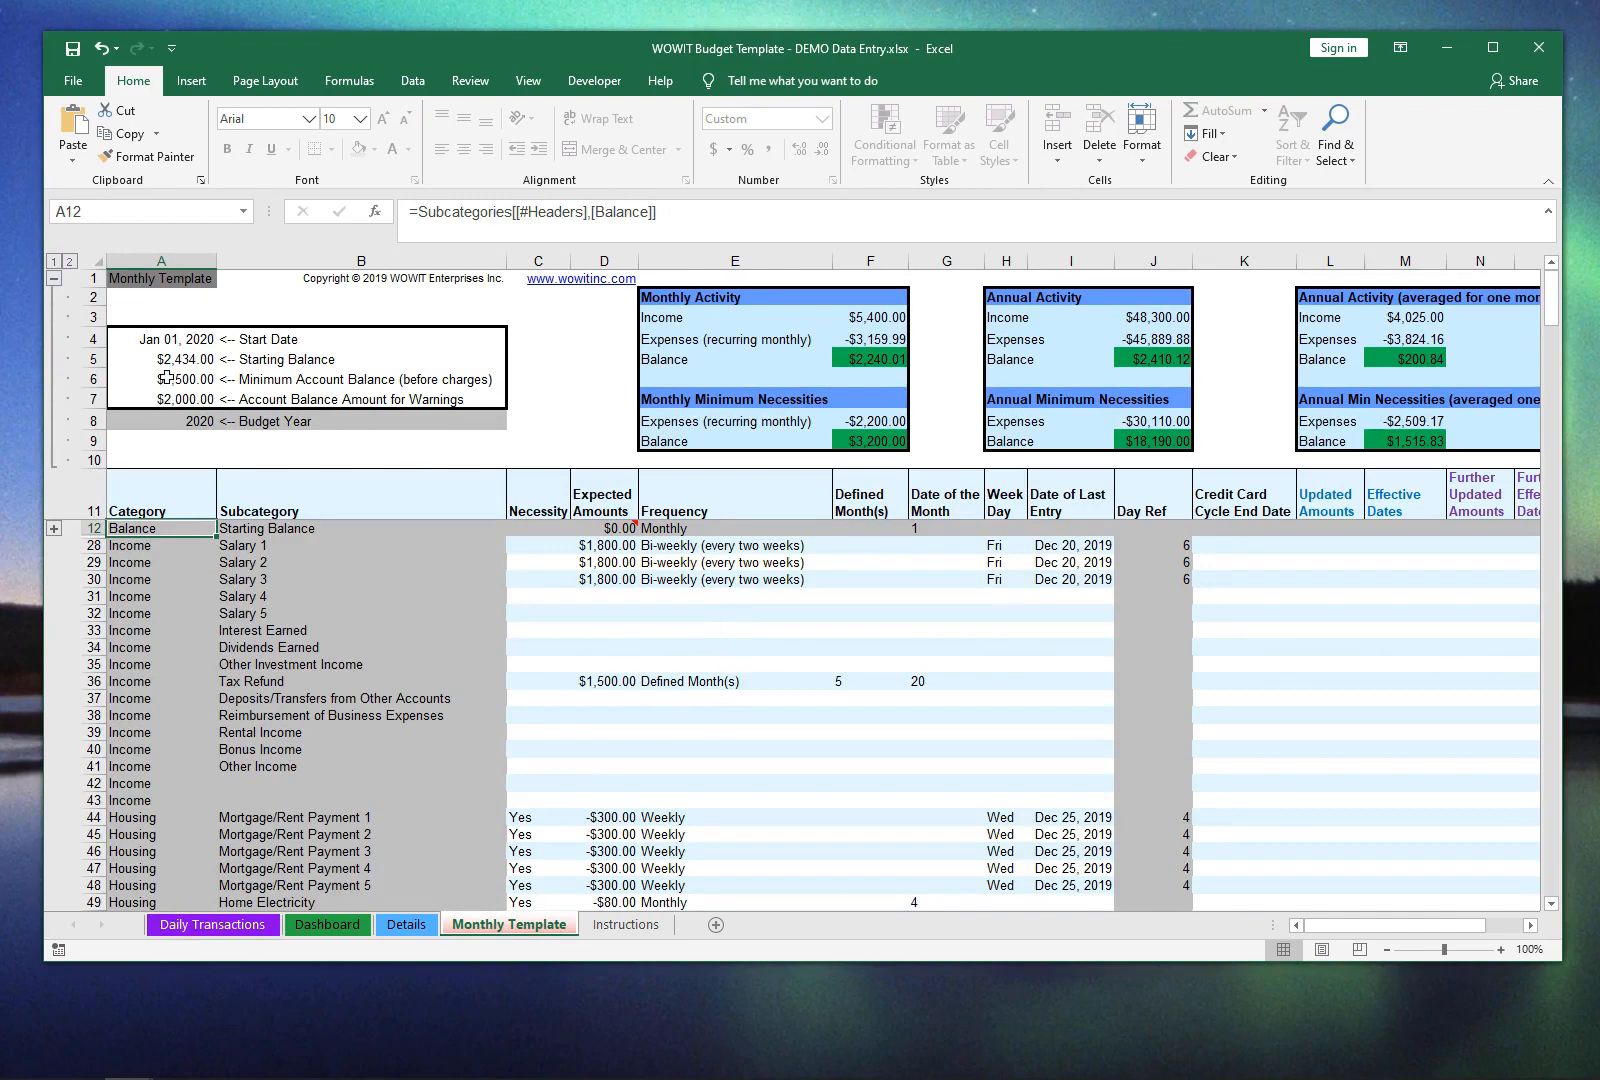
{"action": "left_click", "coordinate": [238, 928]}
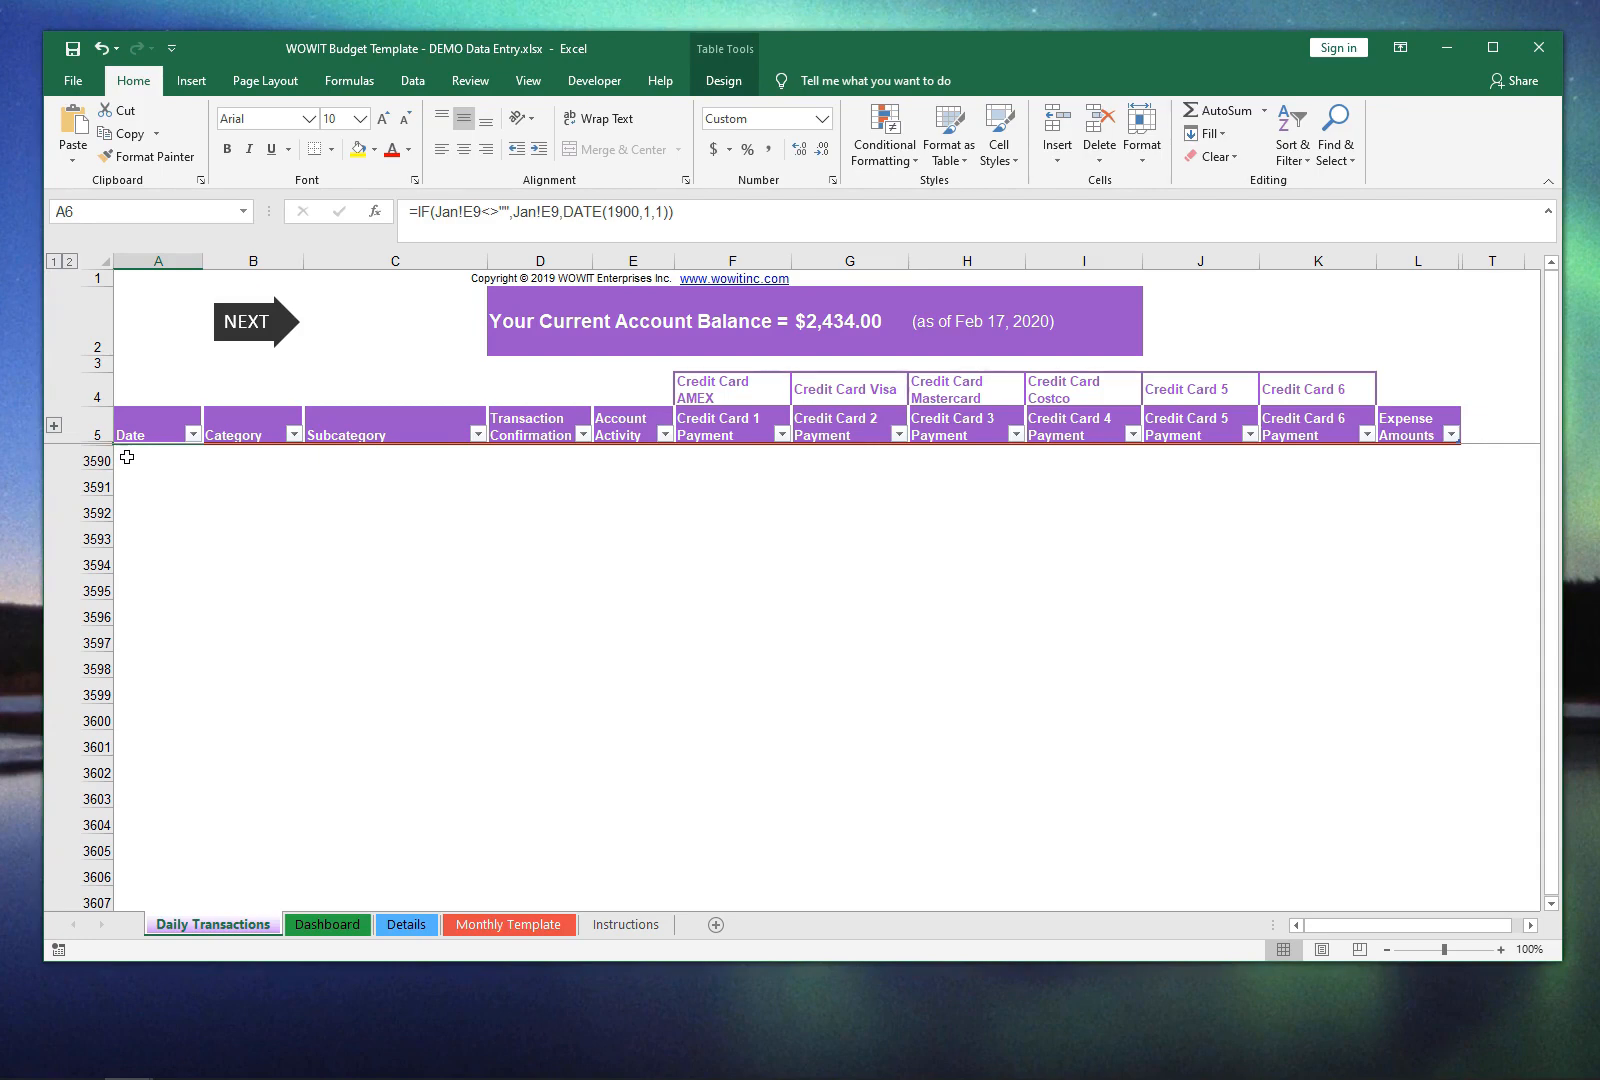
{"action": "left_click", "coordinate": [54, 426]}
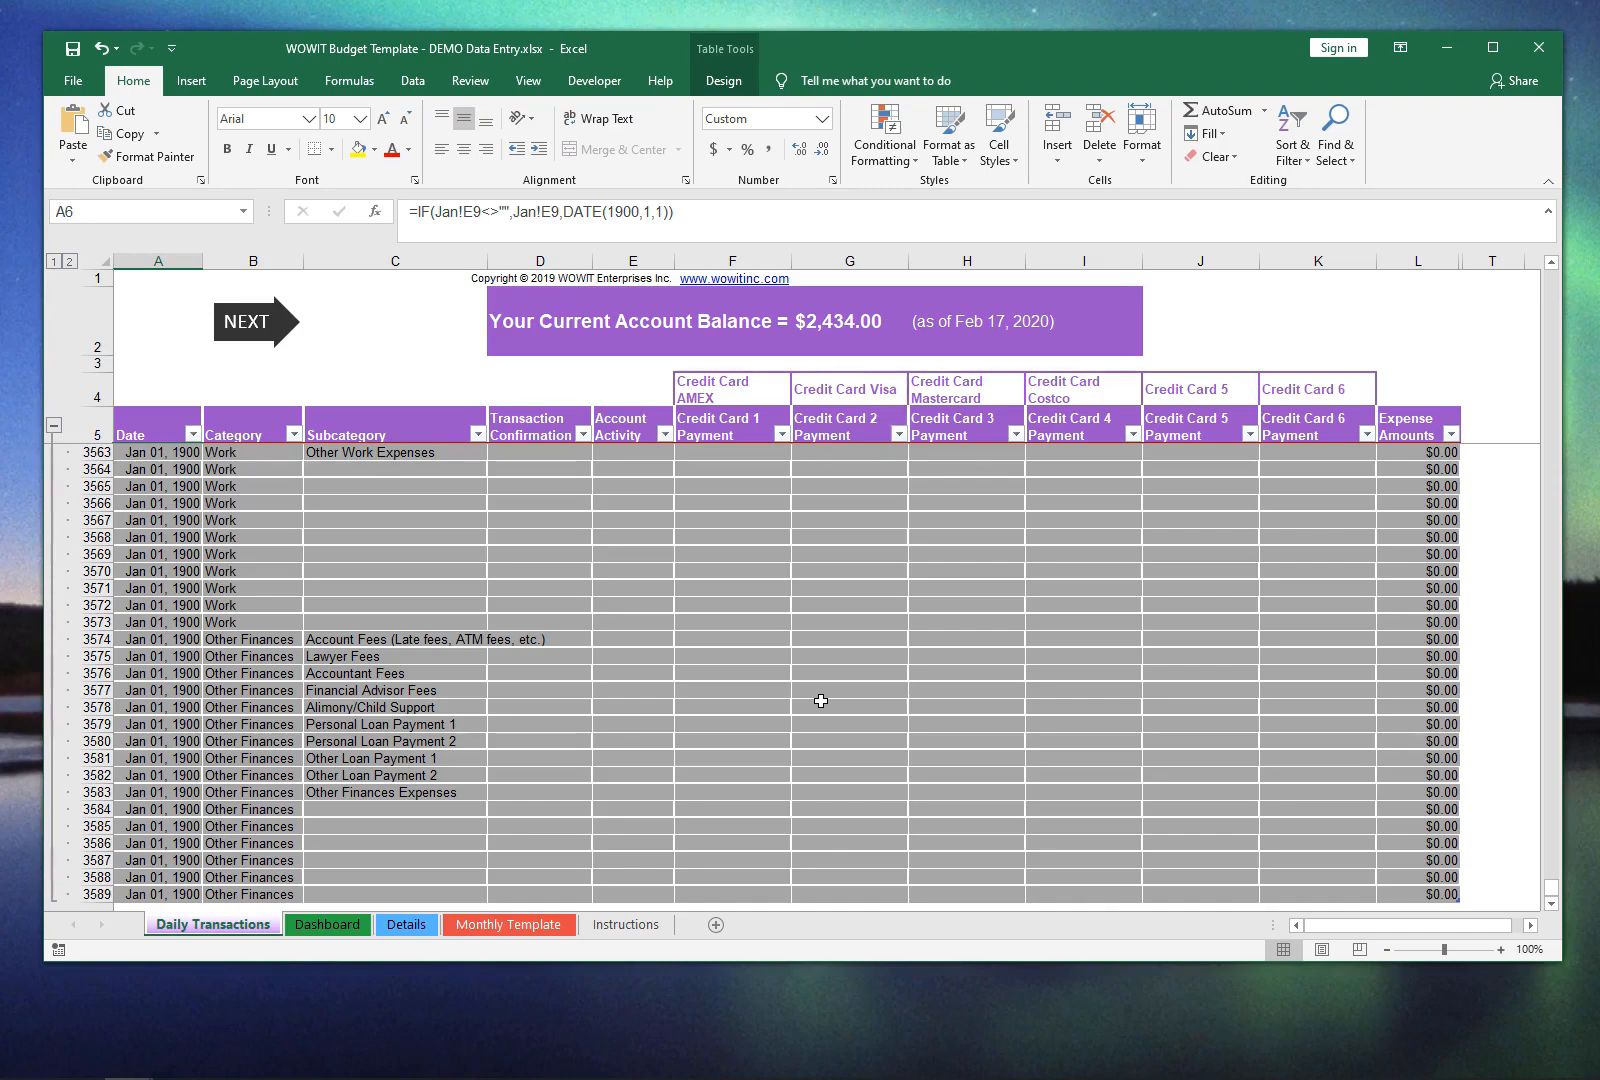
{"action": "left_click", "coordinate": [54, 425]}
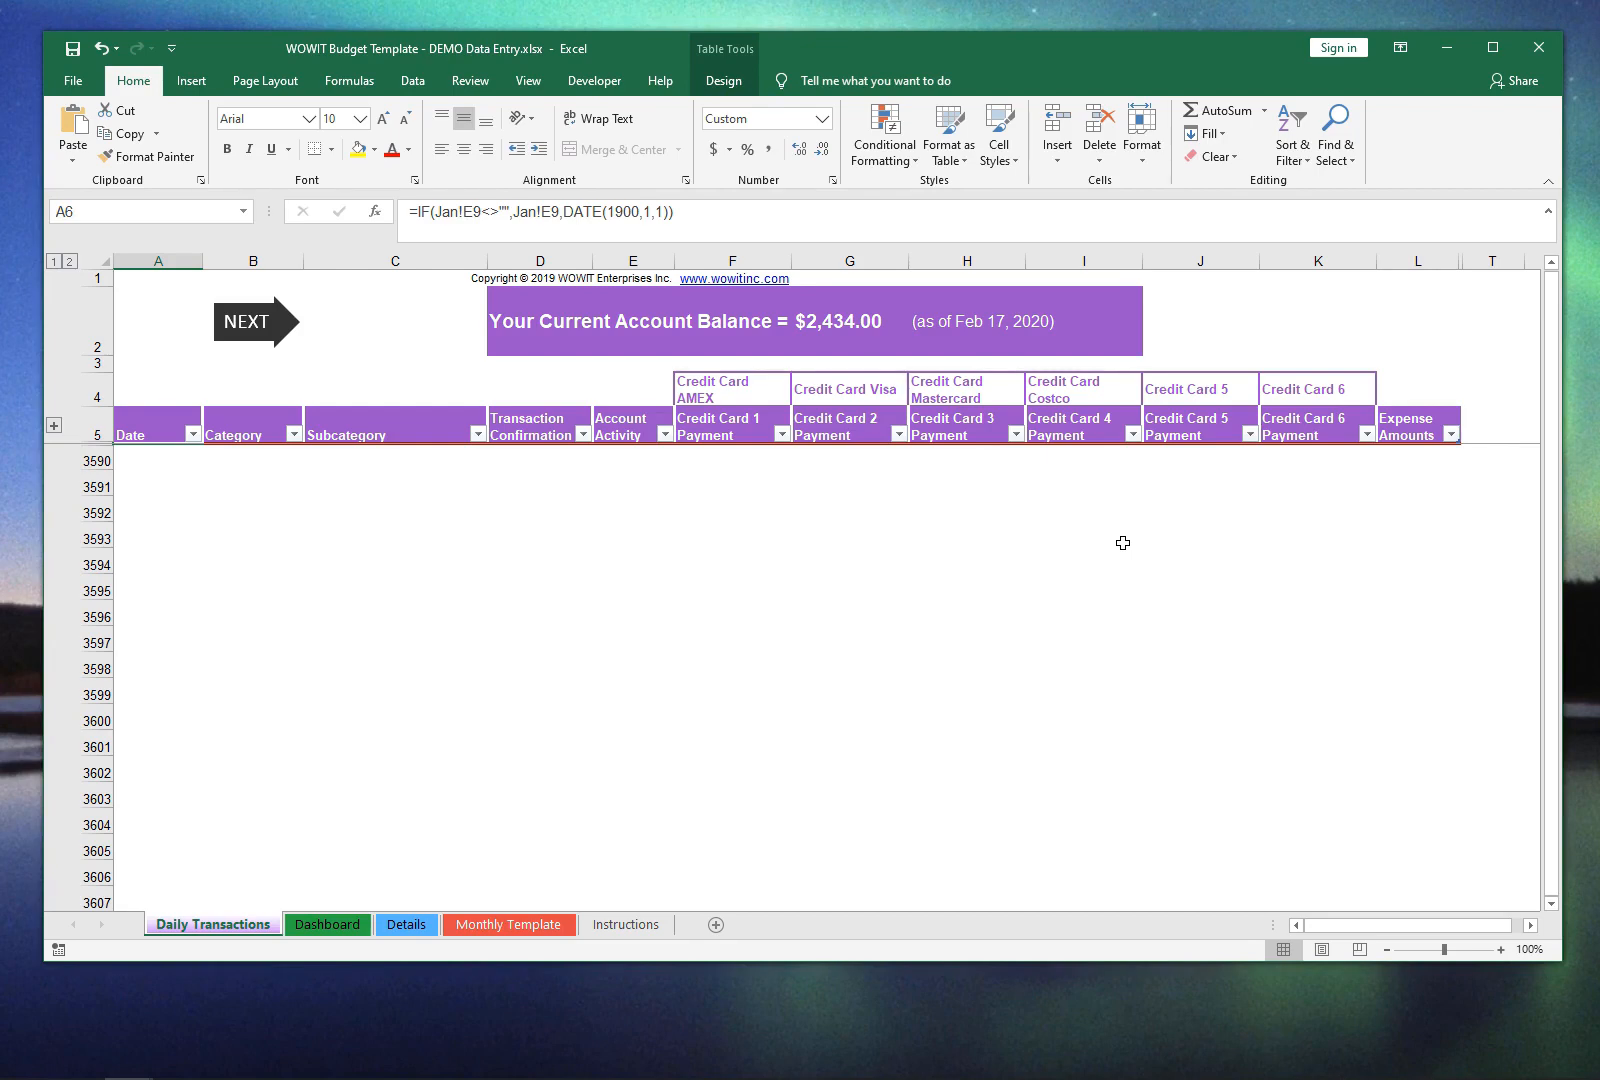
Step: Start a new transaction in the first empty row, A3590, with the date 14feb
{"action": "left_click", "coordinate": [139, 457]}
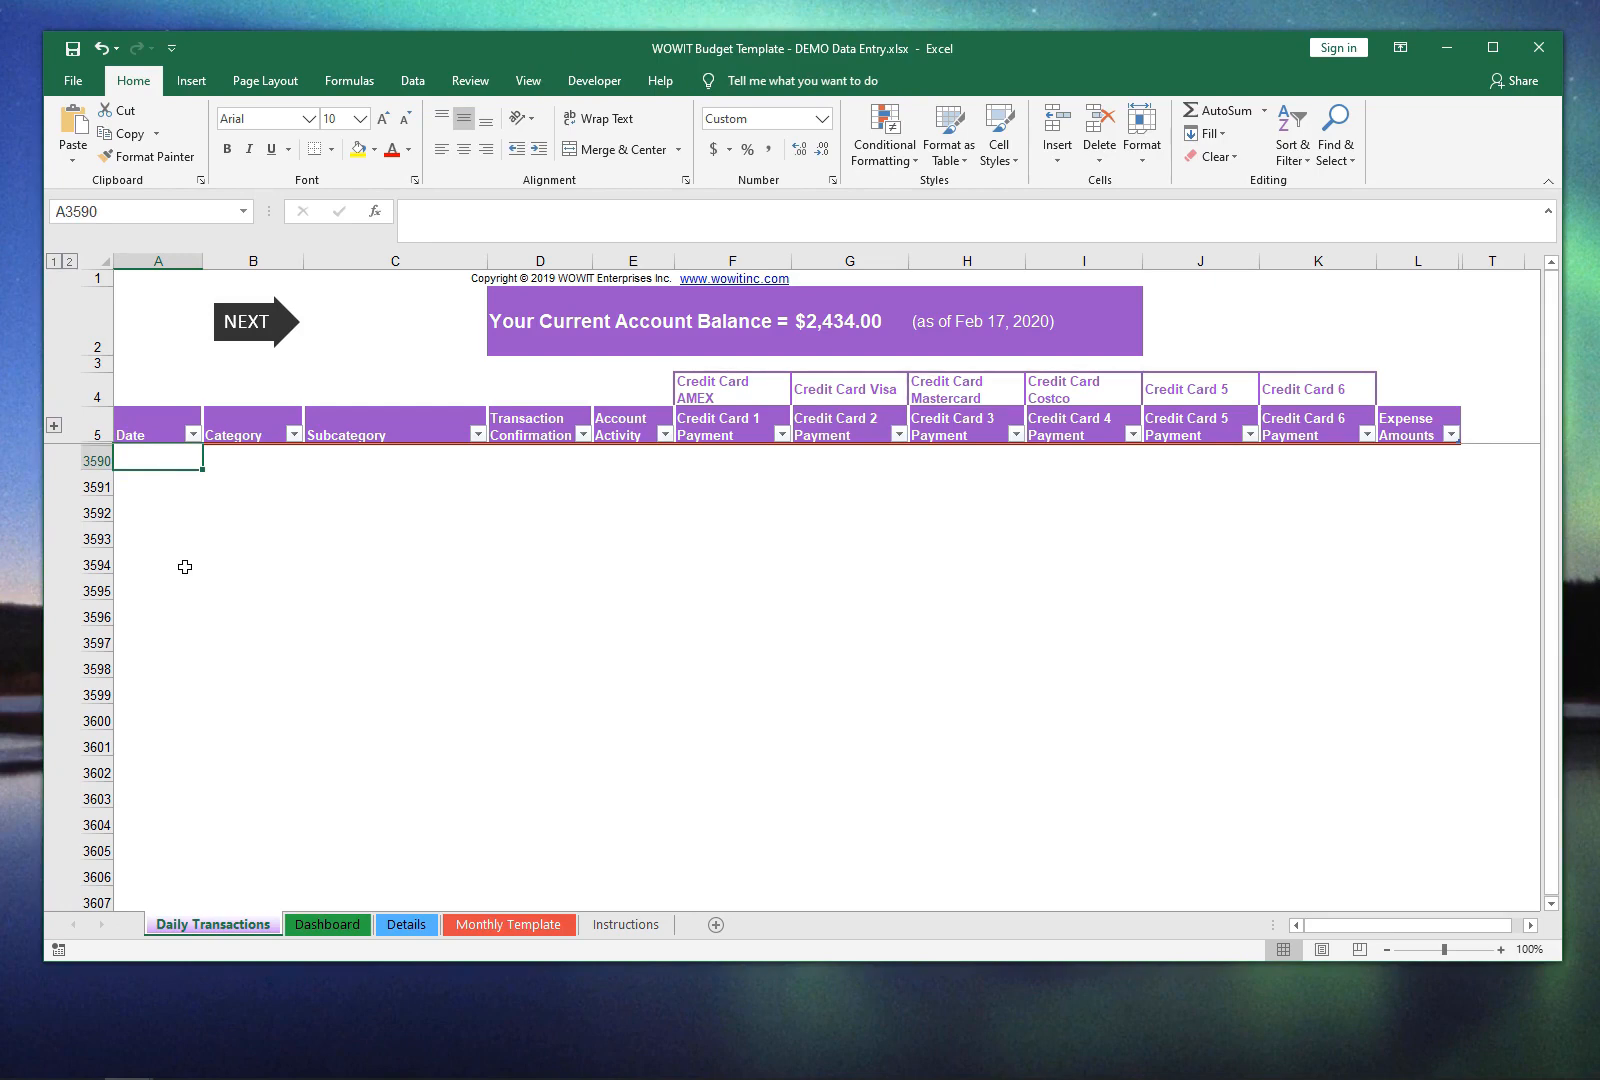
{"action": "type", "text": "14feb"}
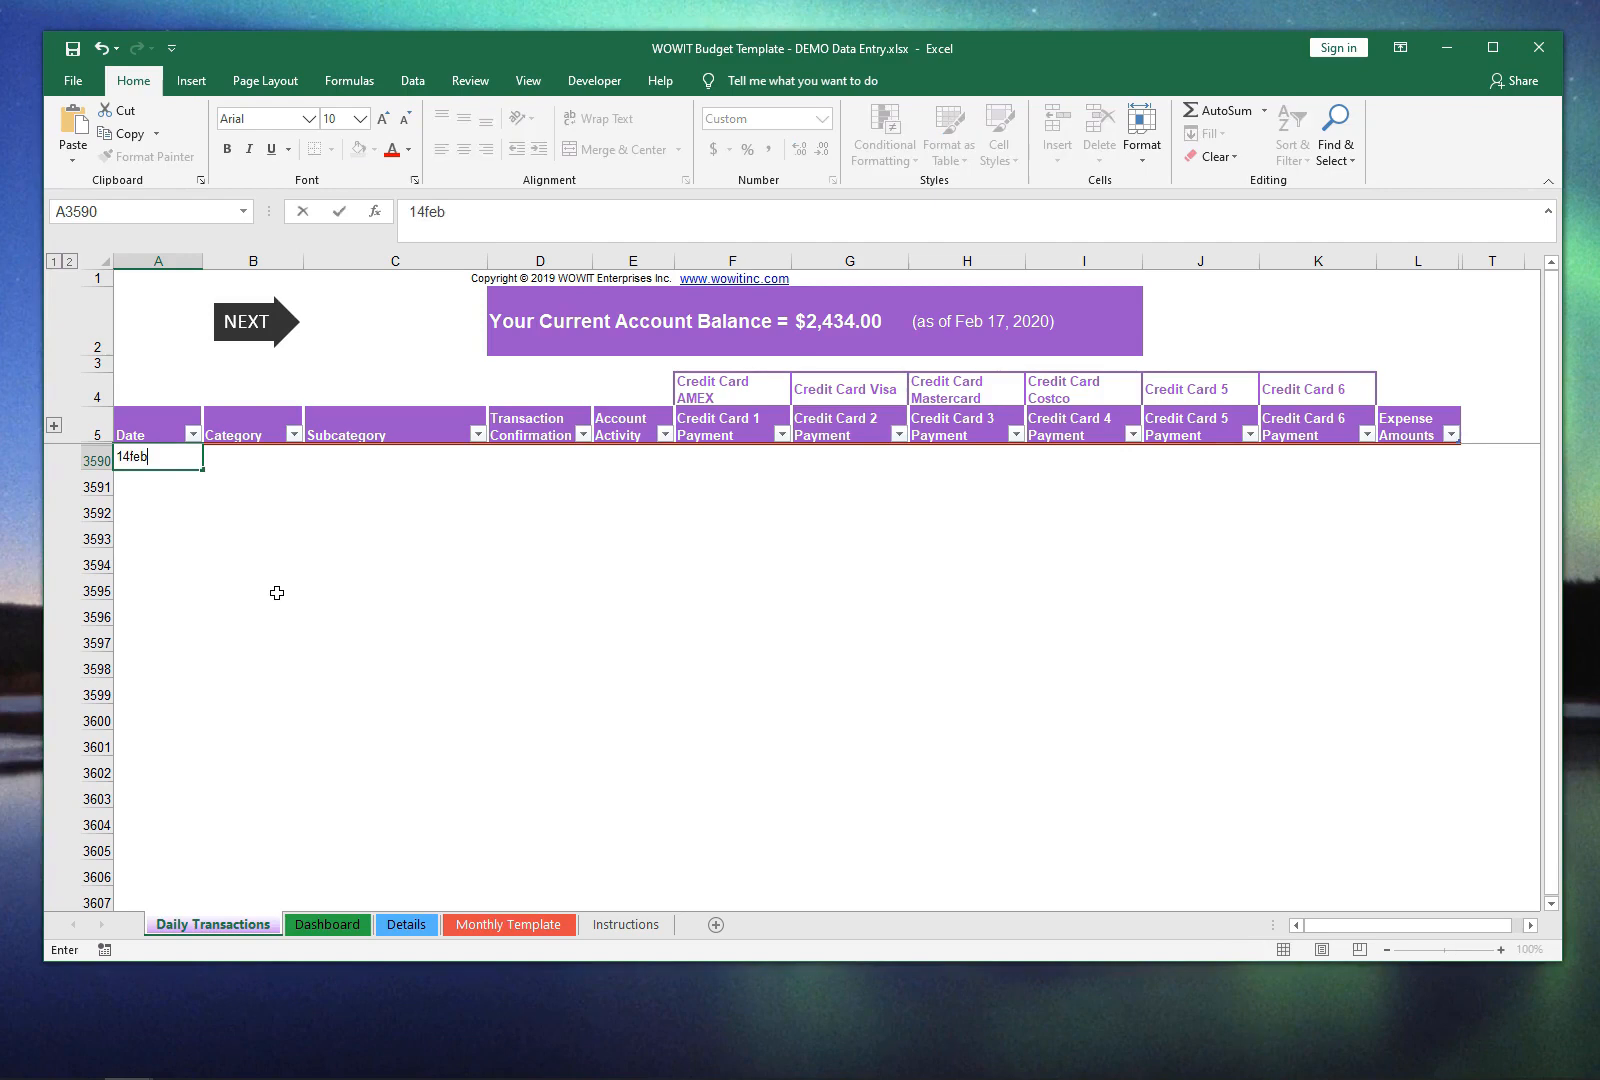
{"action": "key", "text": "Return"}
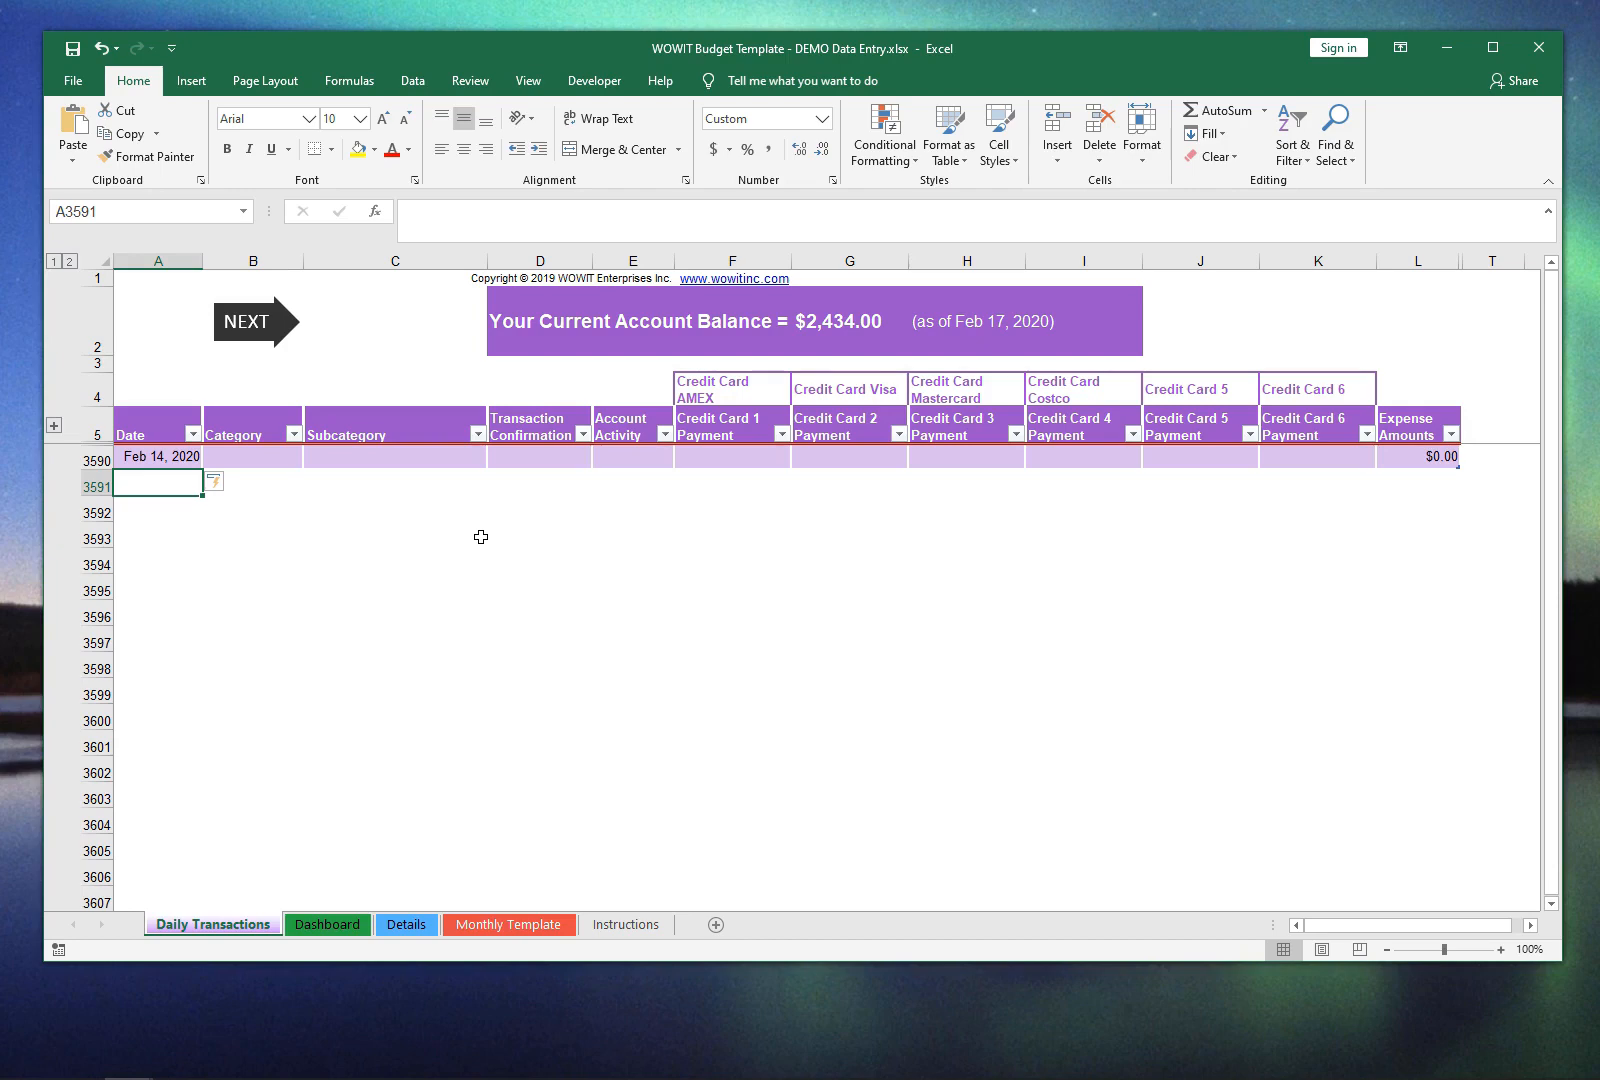
Step: Set the Feb 14 transaction's category to Food and its subcategory to Groceries
{"action": "left_click", "coordinate": [239, 460]}
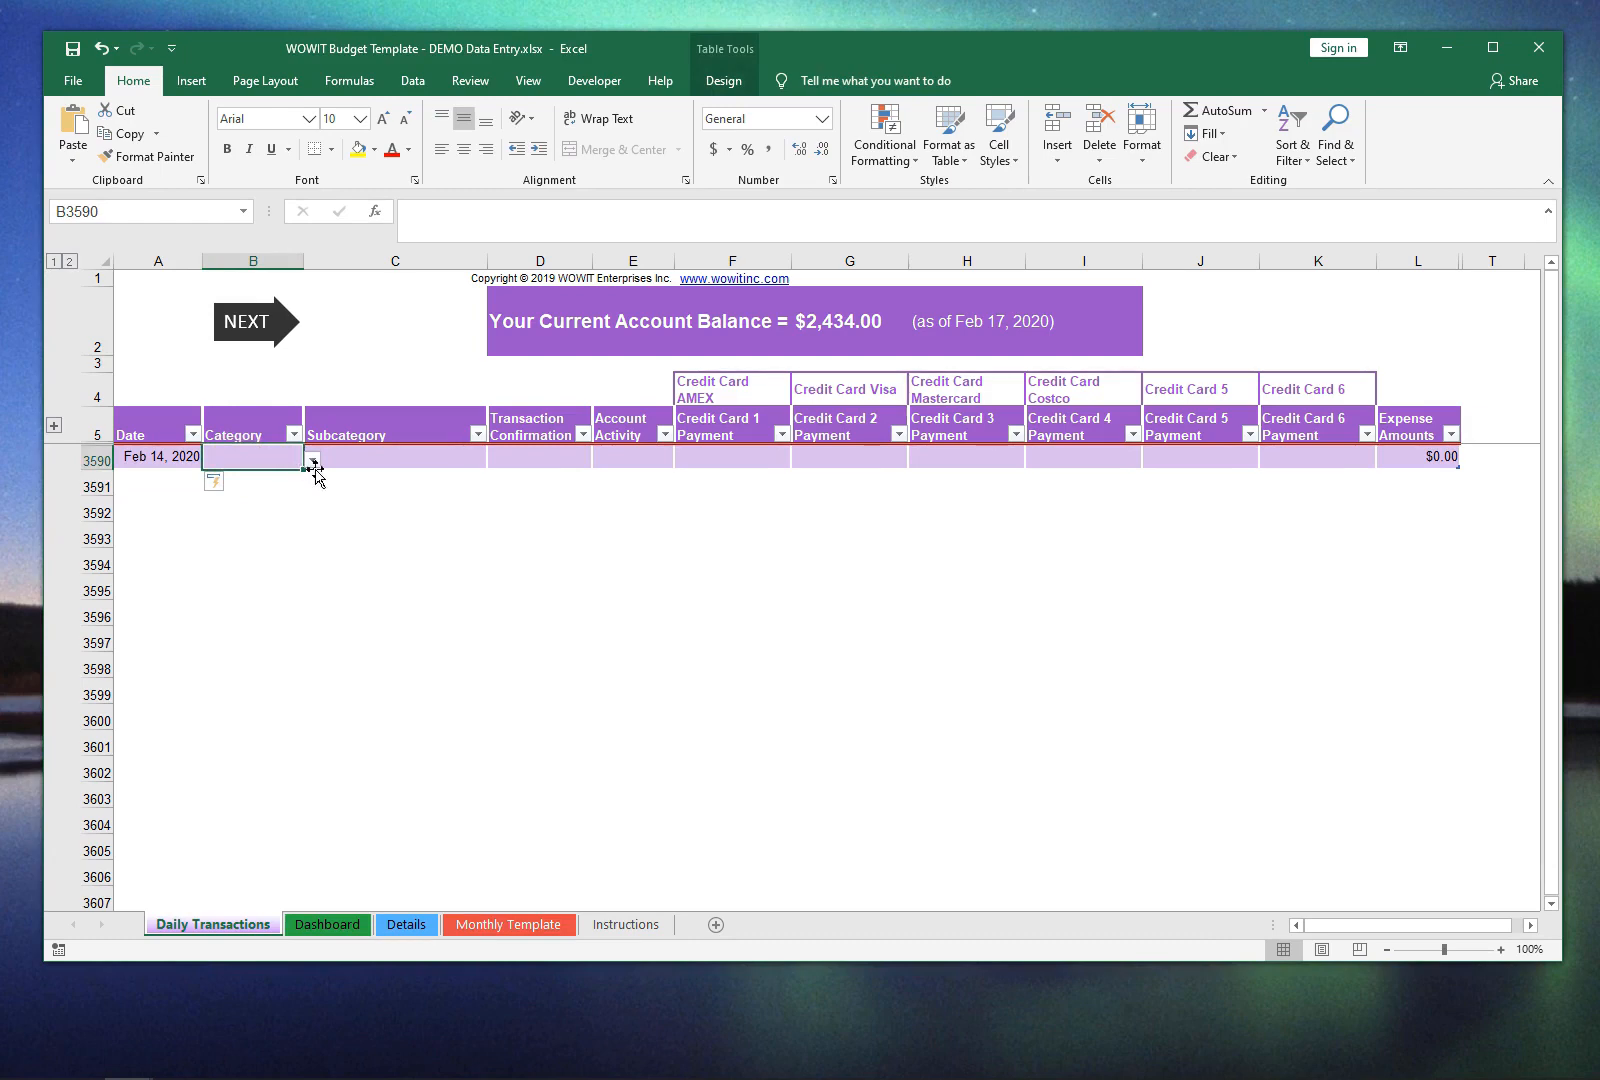
{"action": "left_click", "coordinate": [312, 460]}
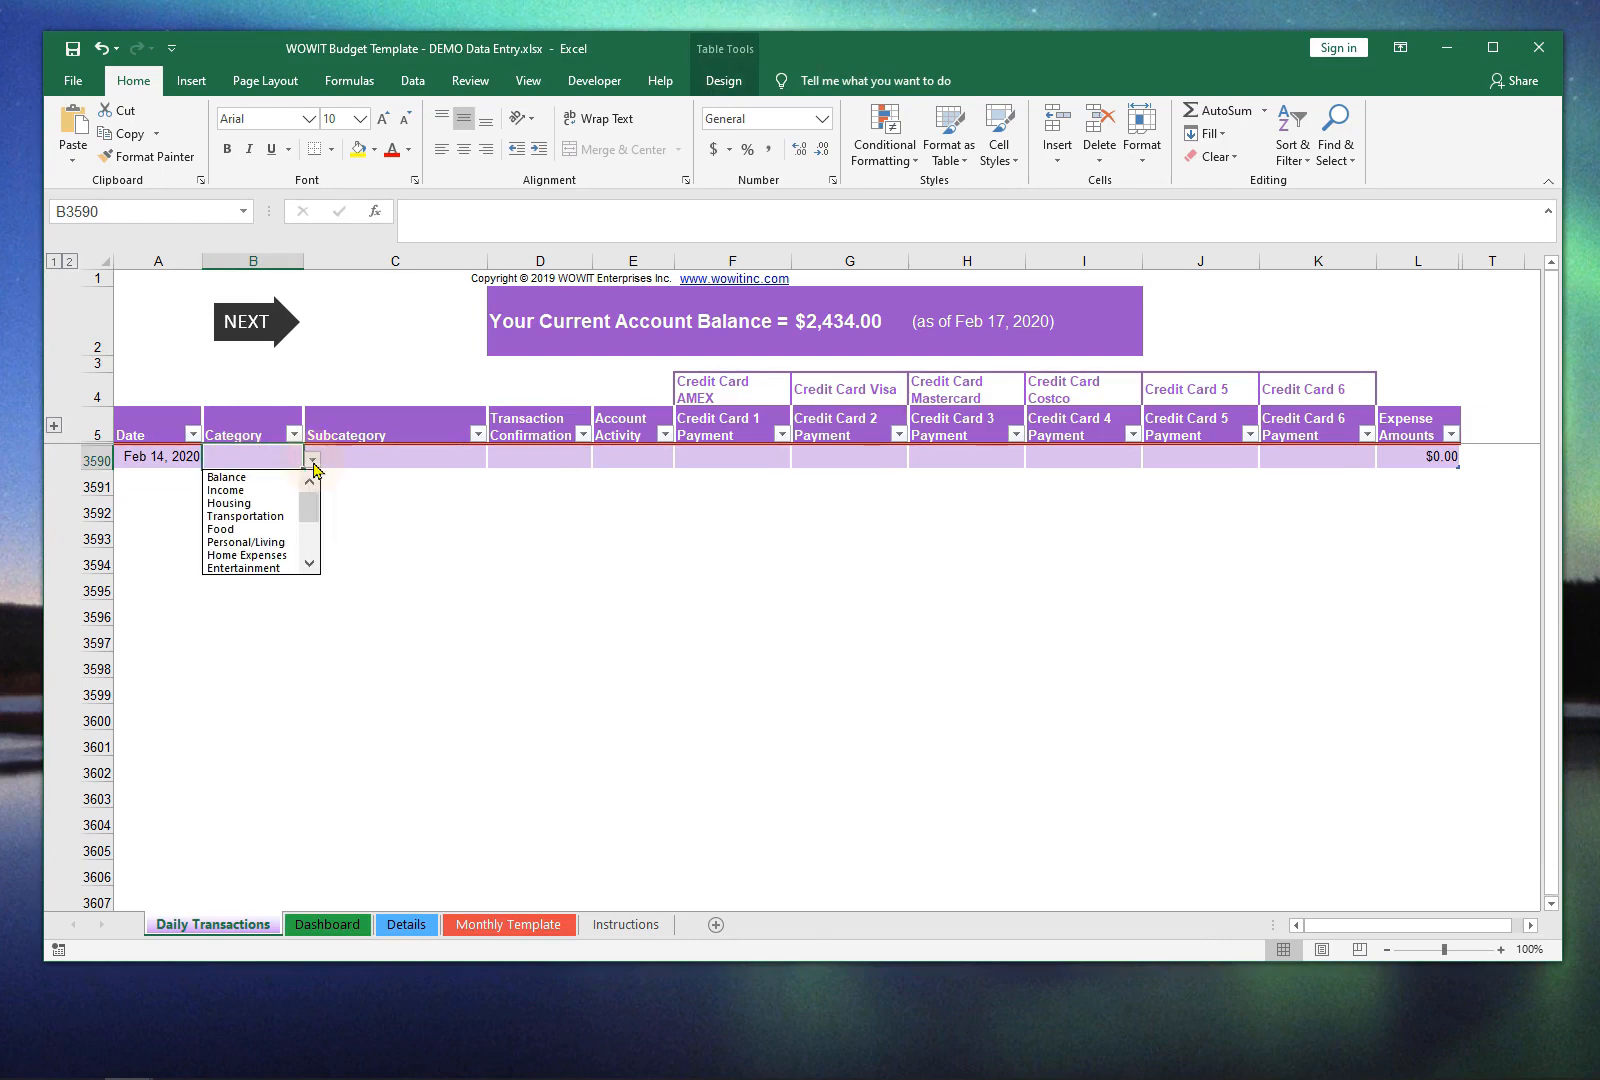
{"action": "mouse_move", "coordinate": [312, 517]}
{"action": "left_mouse_down"}
{"action": "mouse_move", "coordinate": [304, 578]}
{"action": "mouse_move", "coordinate": [309, 480]}
{"action": "left_mouse_up"}
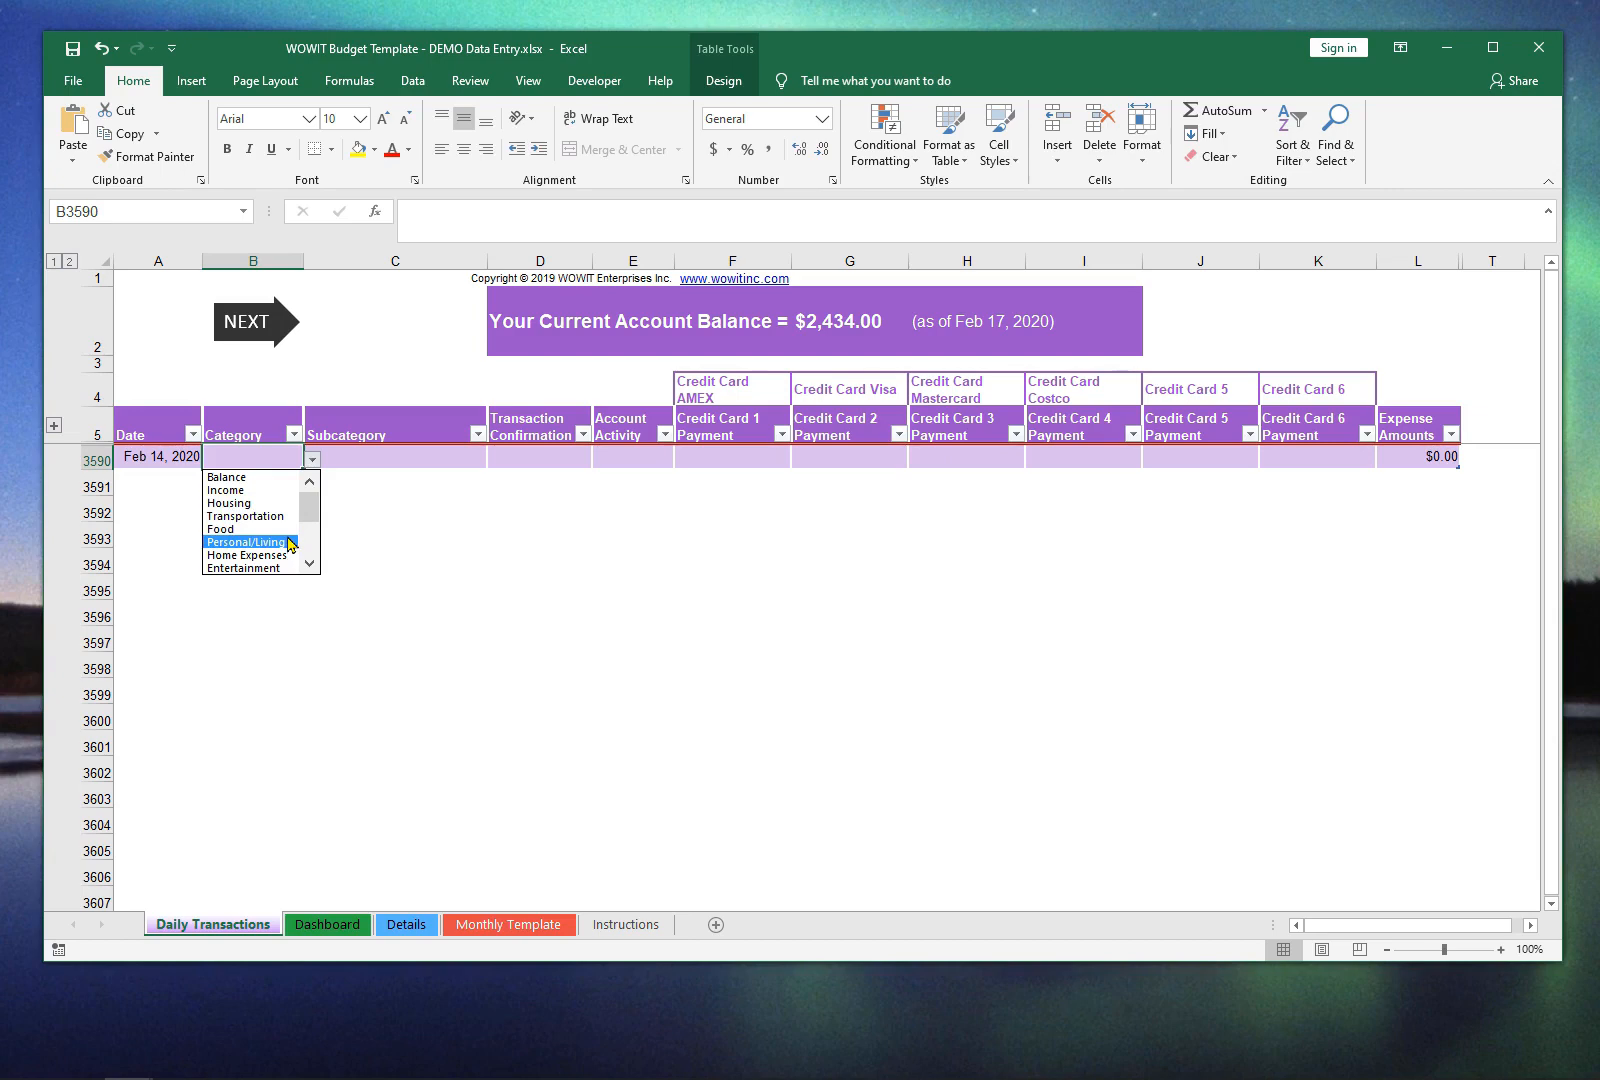
{"action": "left_click", "coordinate": [286, 533]}
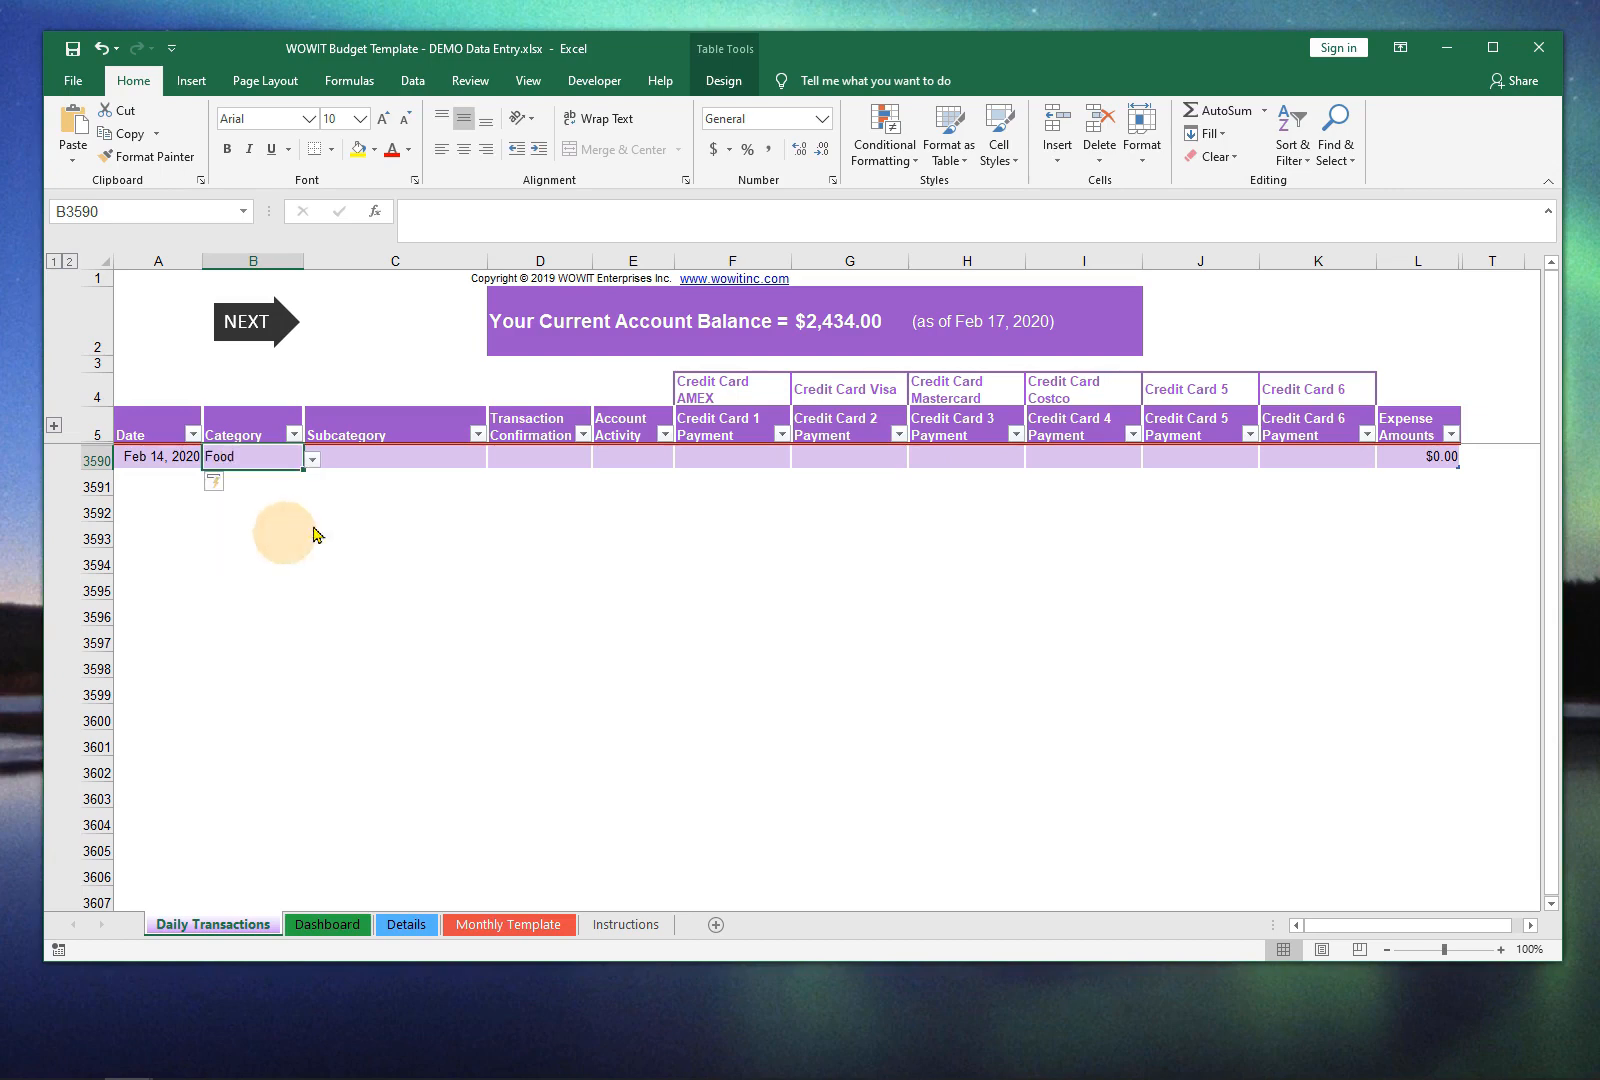
{"action": "left_click", "coordinate": [462, 459]}
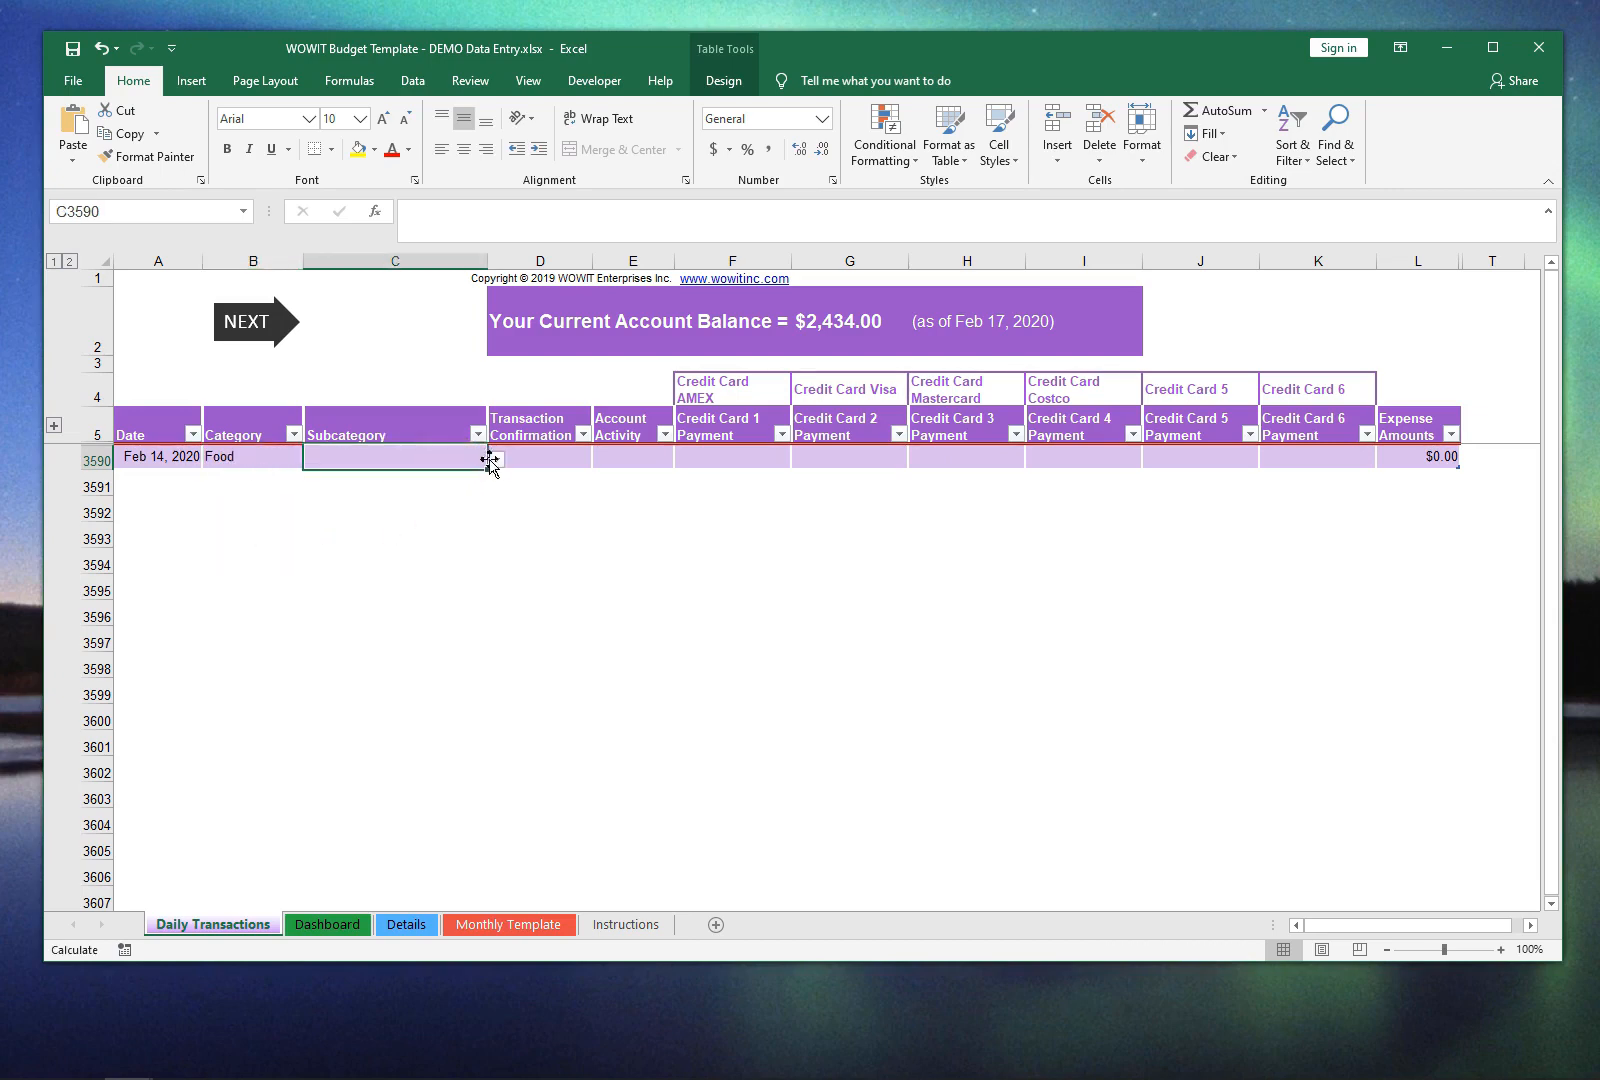
{"action": "left_click", "coordinate": [496, 459]}
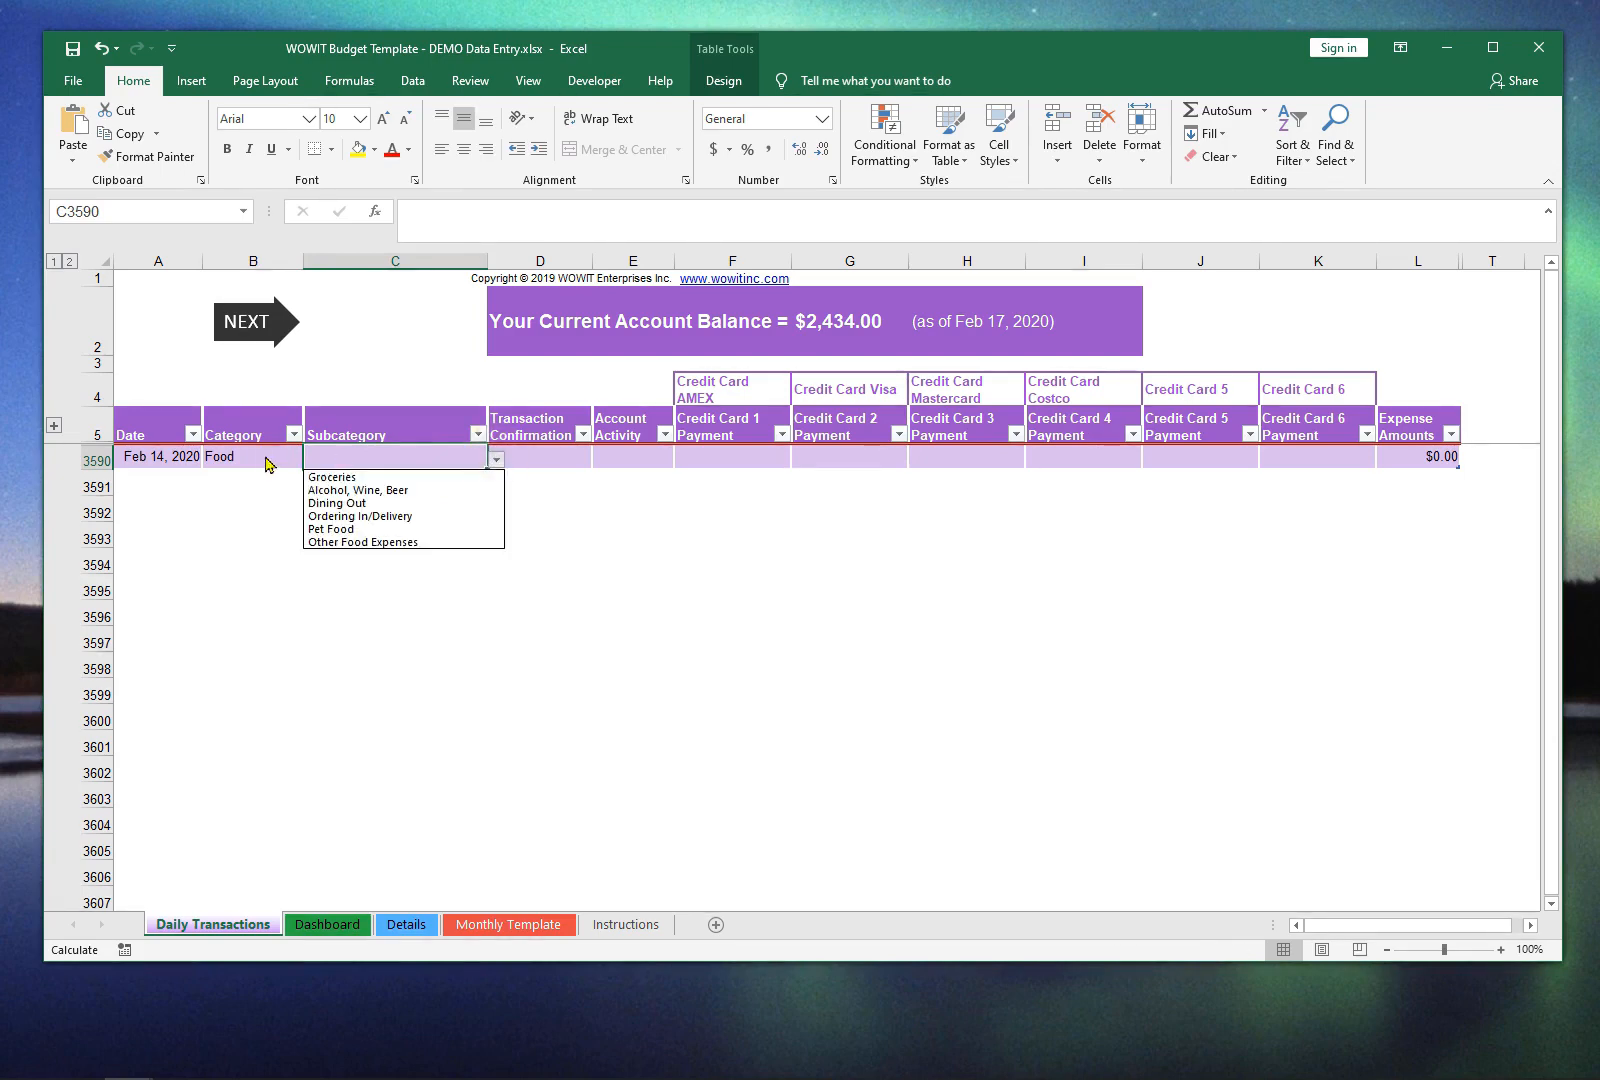
{"action": "left_click", "coordinate": [336, 477]}
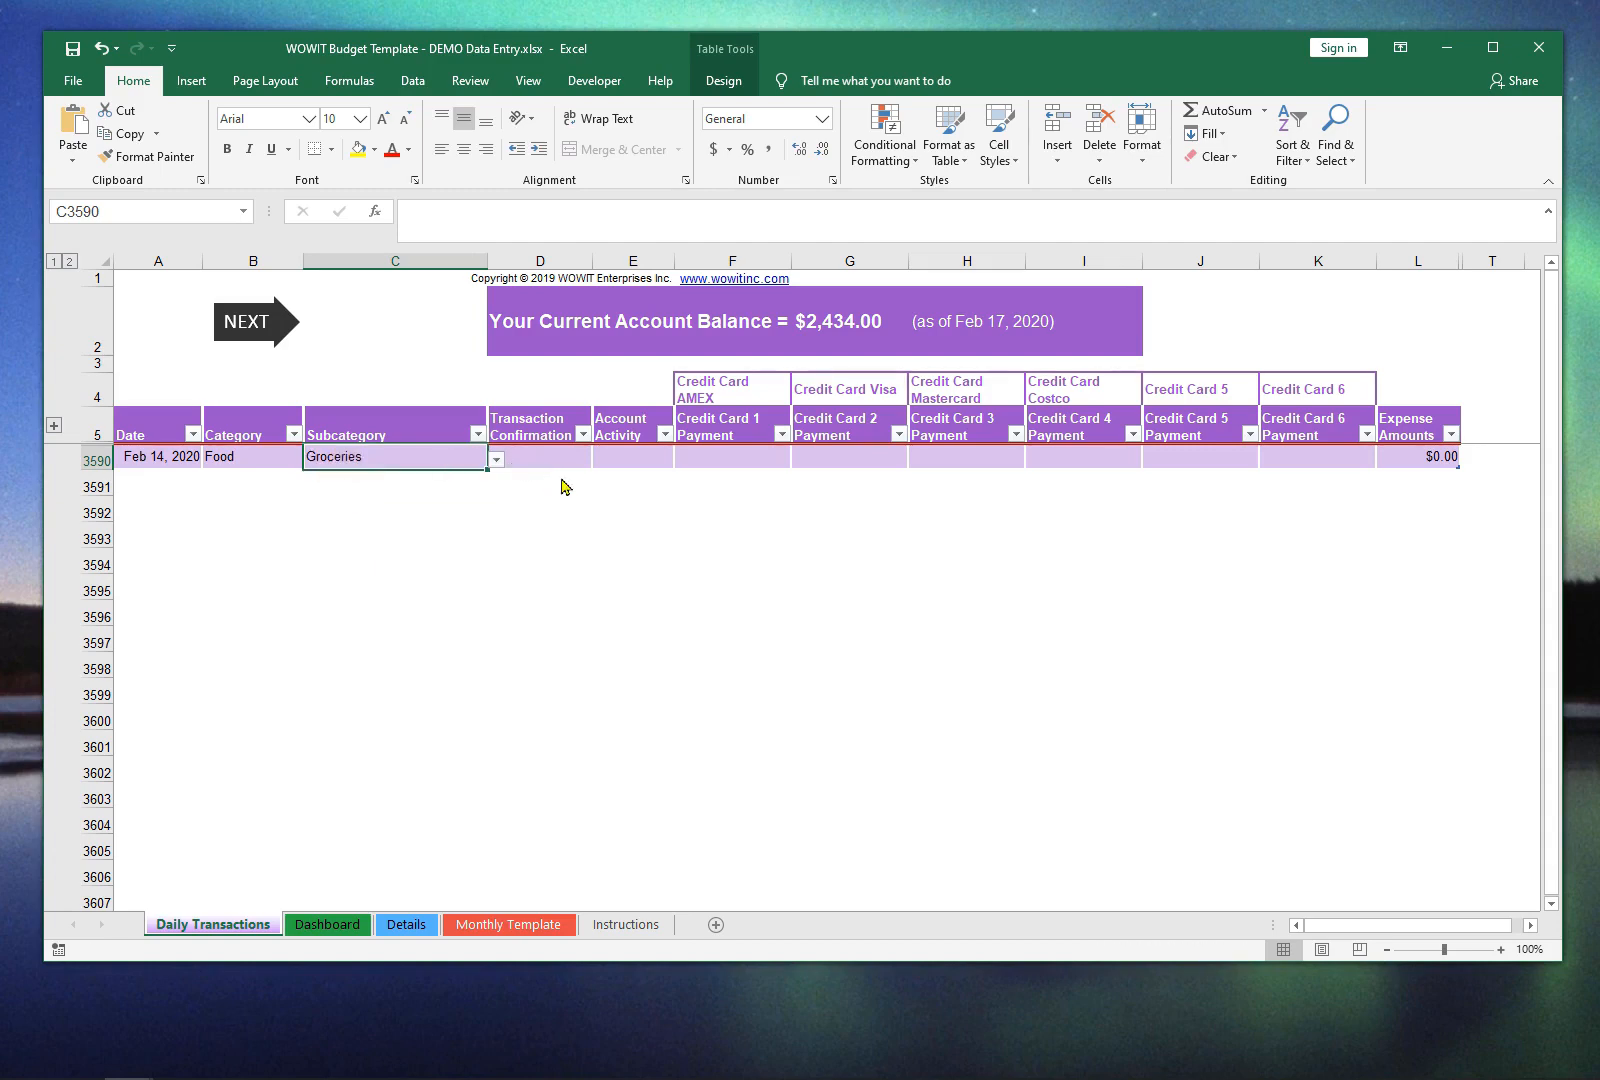
Step: Review the payment columns in Daily Transactions and the Credit Cards list on the Monthly Template sheet that names them
{"action": "key", "text": "Tab"}
{"action": "key", "text": "Tab"}
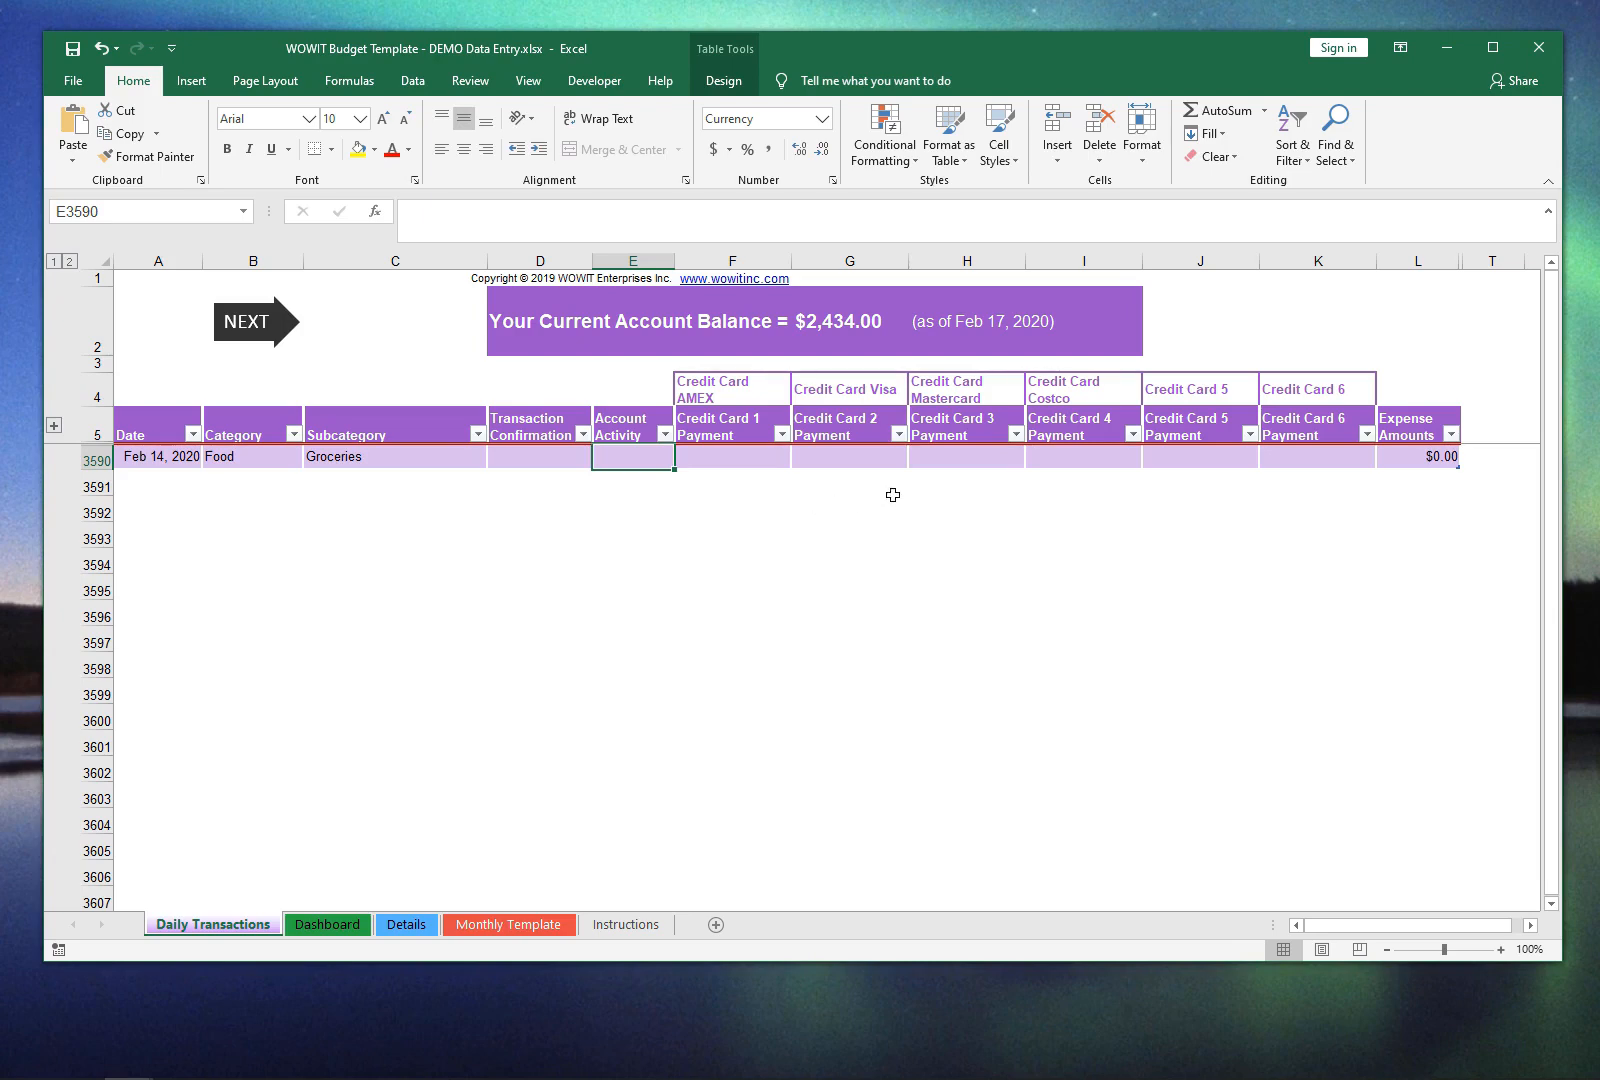
{"action": "left_click", "coordinate": [971, 462]}
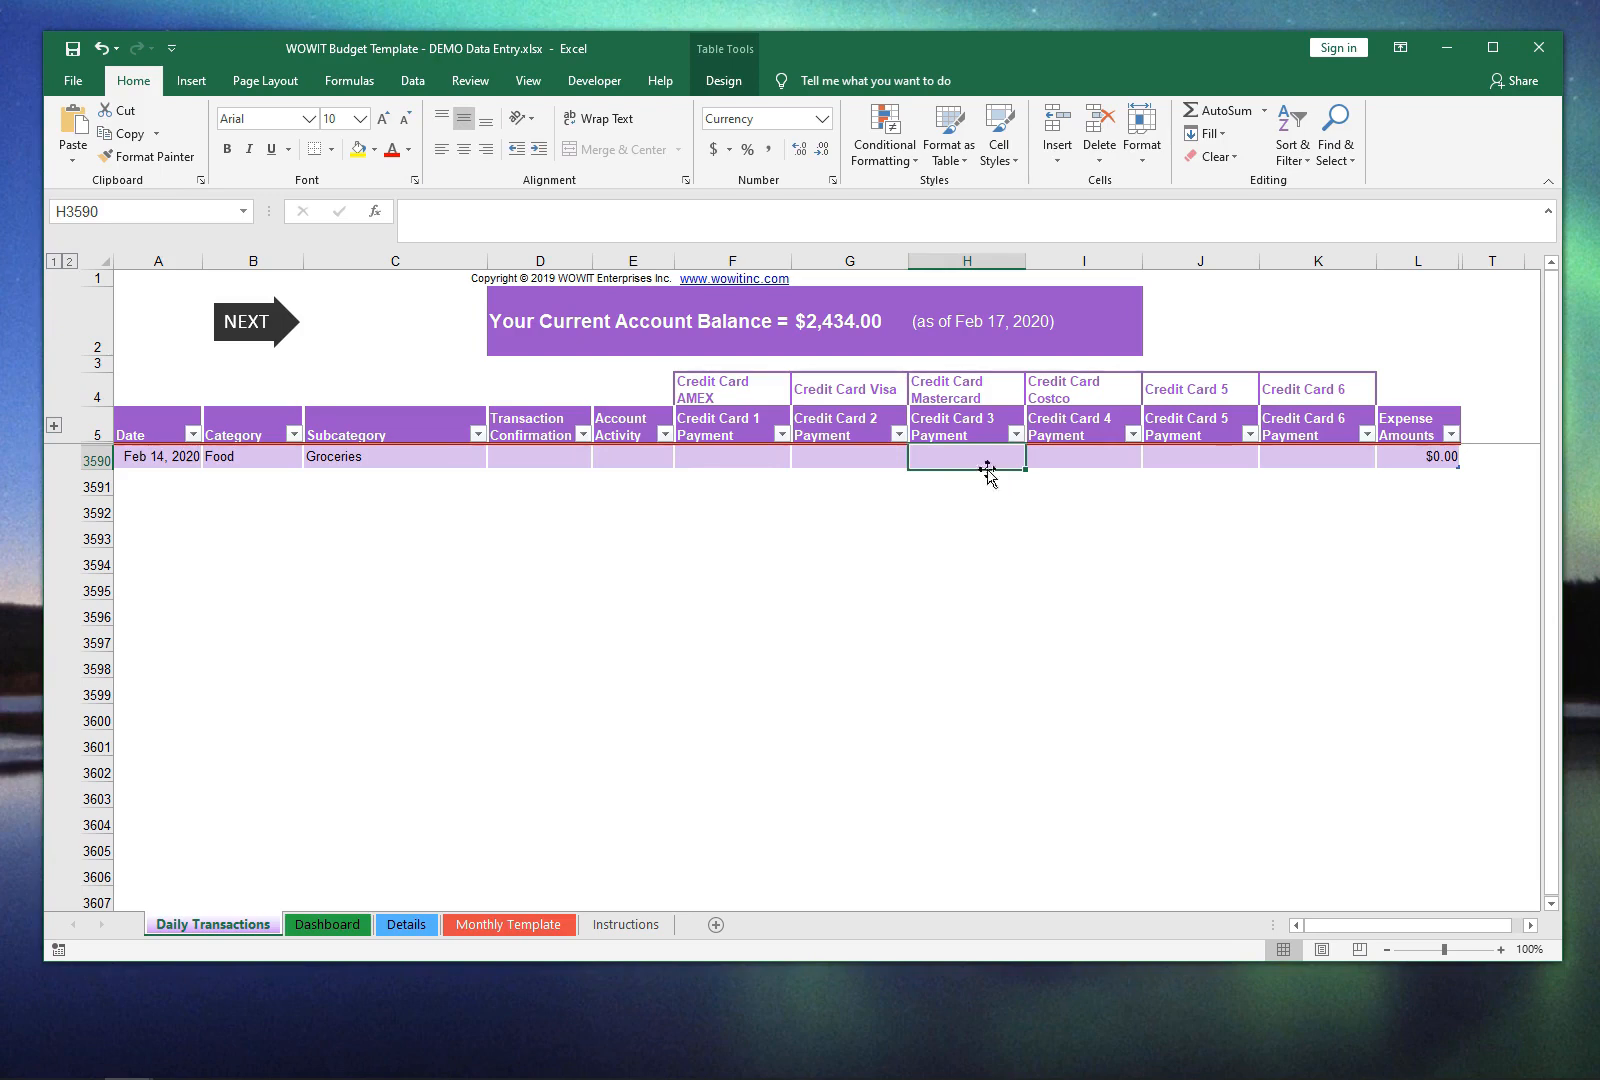
{"action": "left_click", "coordinate": [972, 422]}
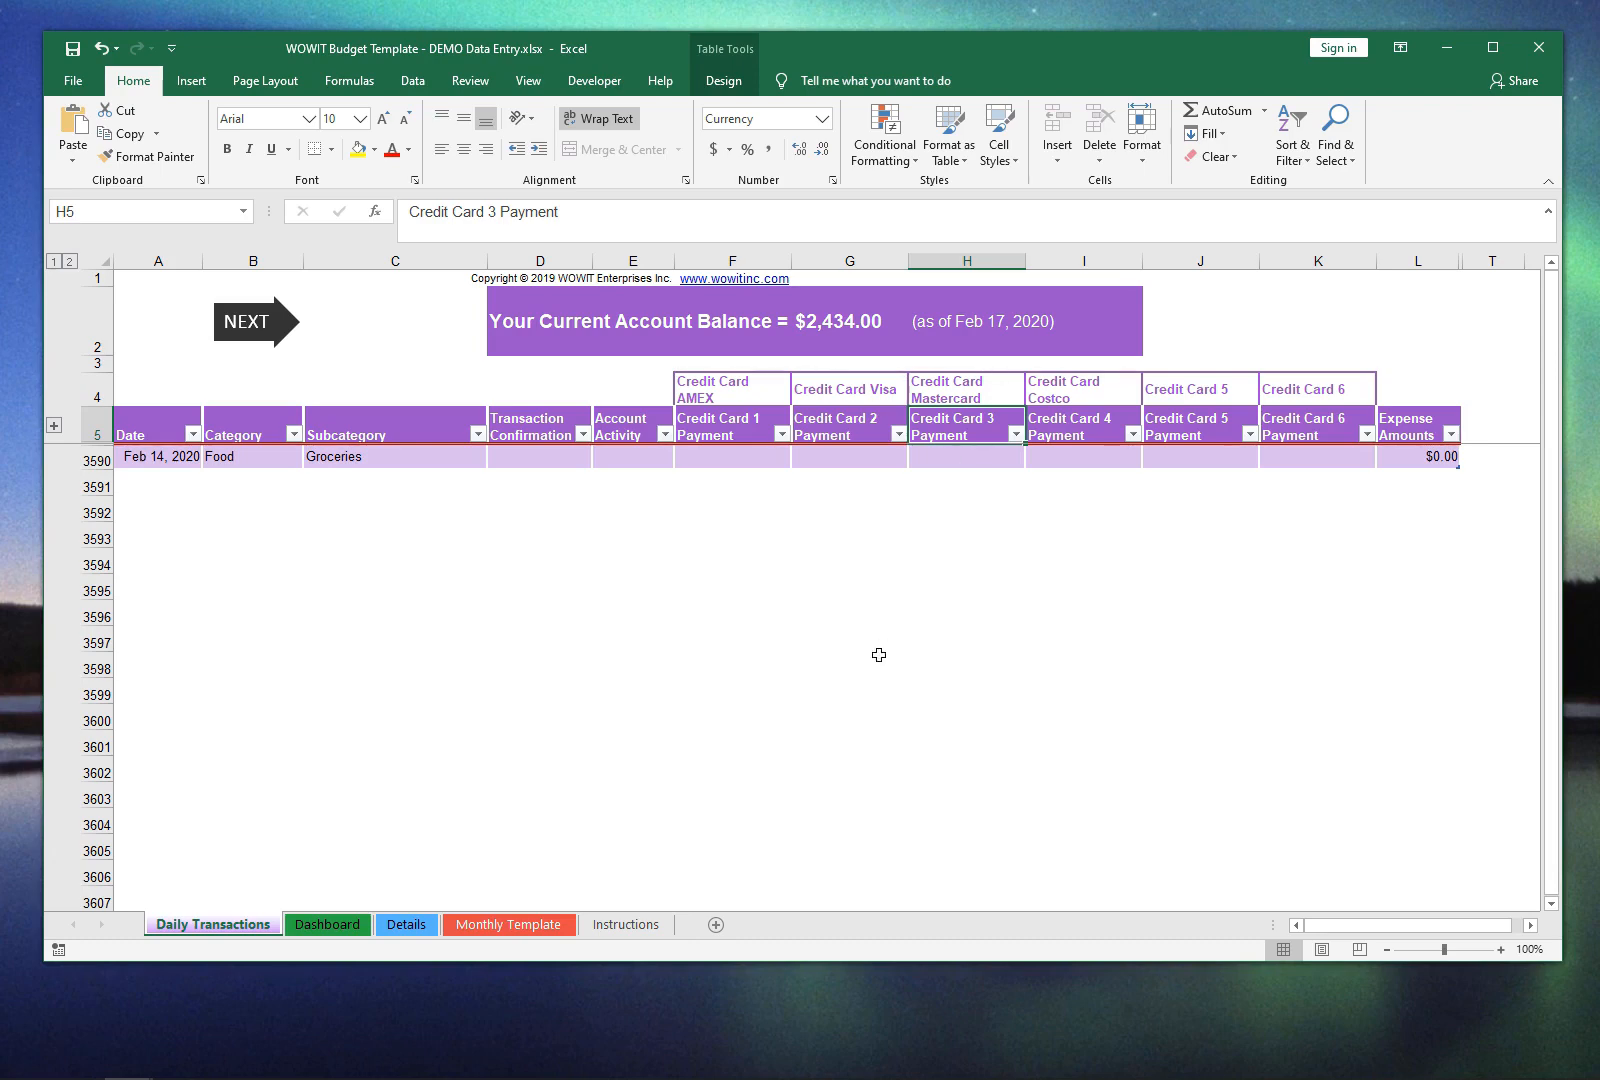
{"action": "left_click", "coordinate": [550, 922]}
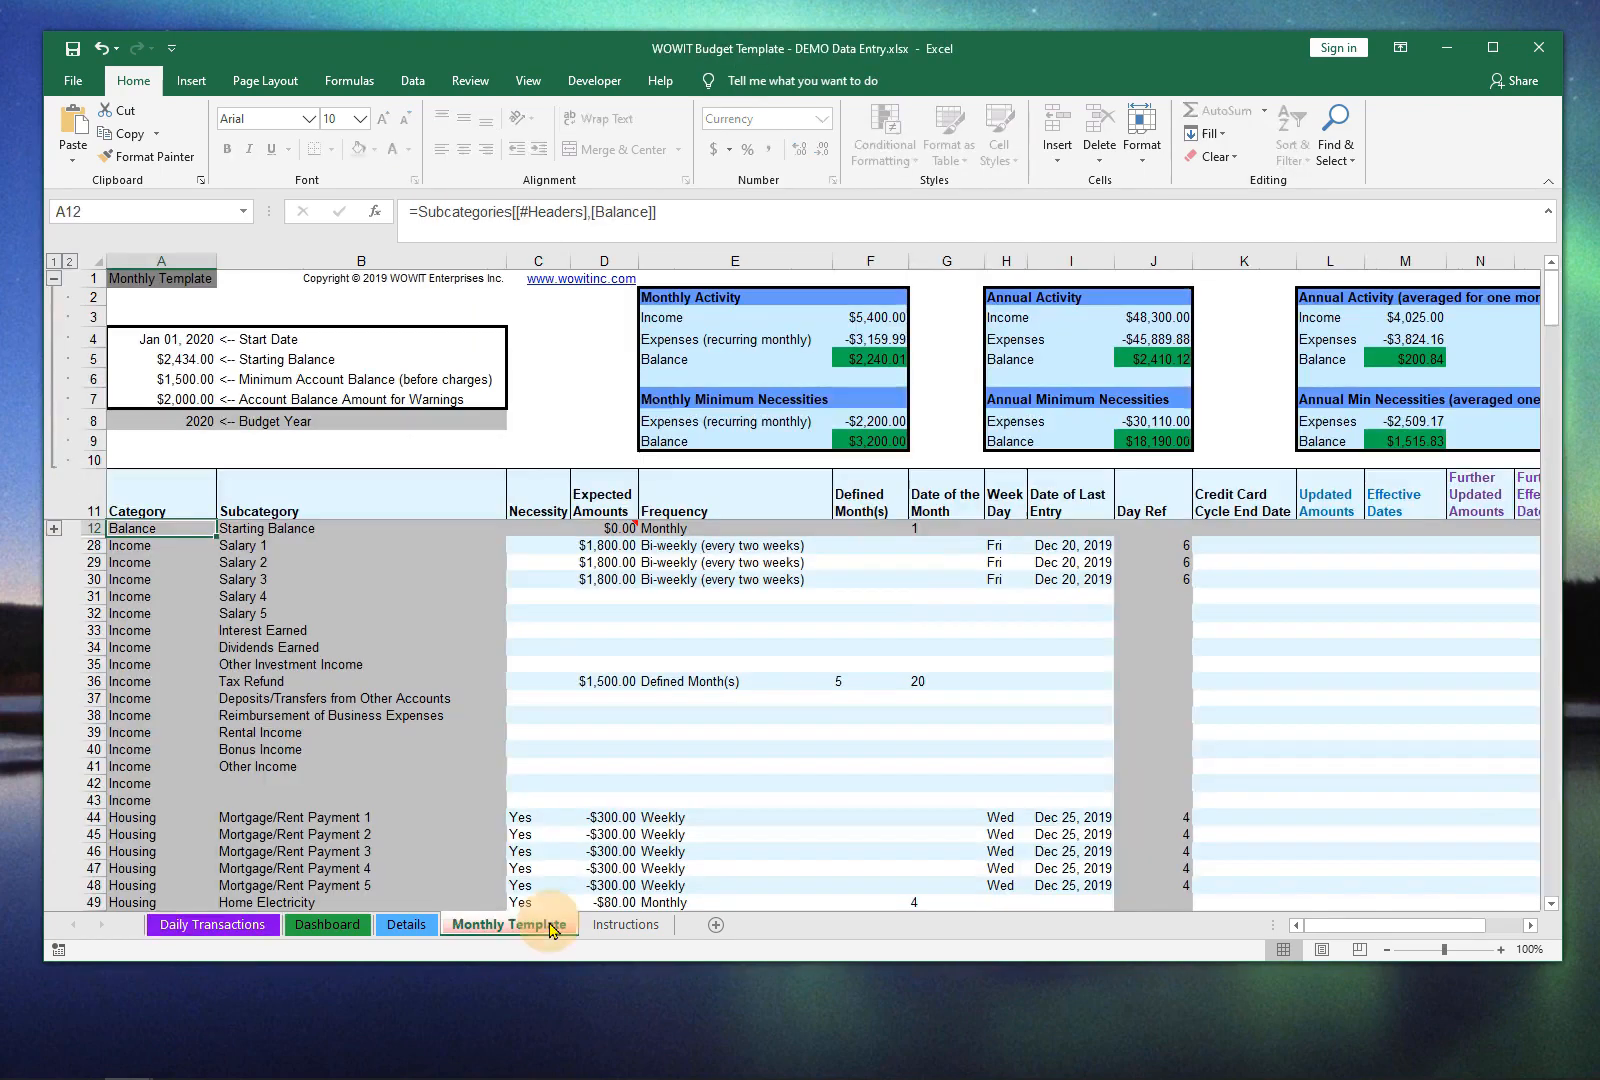
{"action": "key", "text": "Right"}
{"action": "key", "text": "Right"}
{"action": "key", "text": "Right"}
{"action": "key", "text": "Right"}
{"action": "key", "text": "Right"}
{"action": "key", "text": "Right"}
{"action": "key", "text": "Right"}
{"action": "key", "text": "Right"}
{"action": "key", "text": "Right"}
{"action": "key", "text": "Right"}
{"action": "key", "text": "Right"}
{"action": "key", "text": "Right"}
{"action": "key", "text": "Right"}
{"action": "key", "text": "Right"}
{"action": "key", "text": "Right"}
{"action": "key", "text": "Right"}
{"action": "key", "text": "Right"}
{"action": "key", "text": "Right"}
{"action": "key", "text": "Right"}
{"action": "key", "text": "Right"}
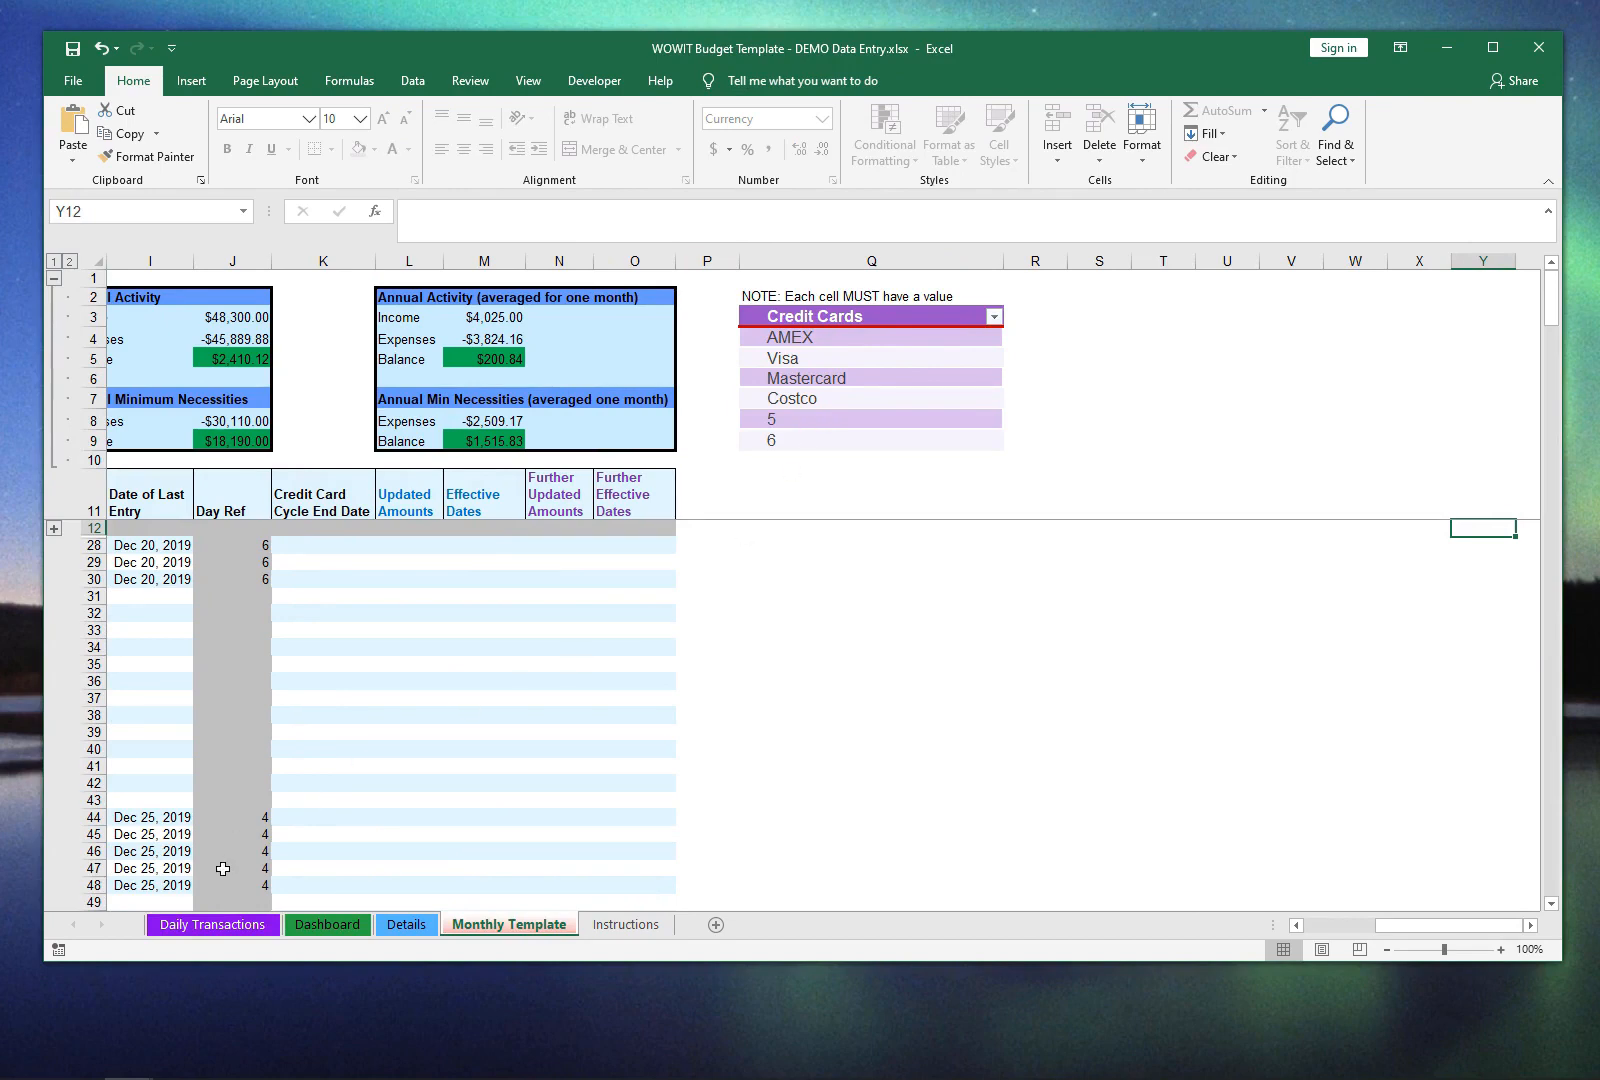
{"action": "left_click", "coordinate": [229, 926]}
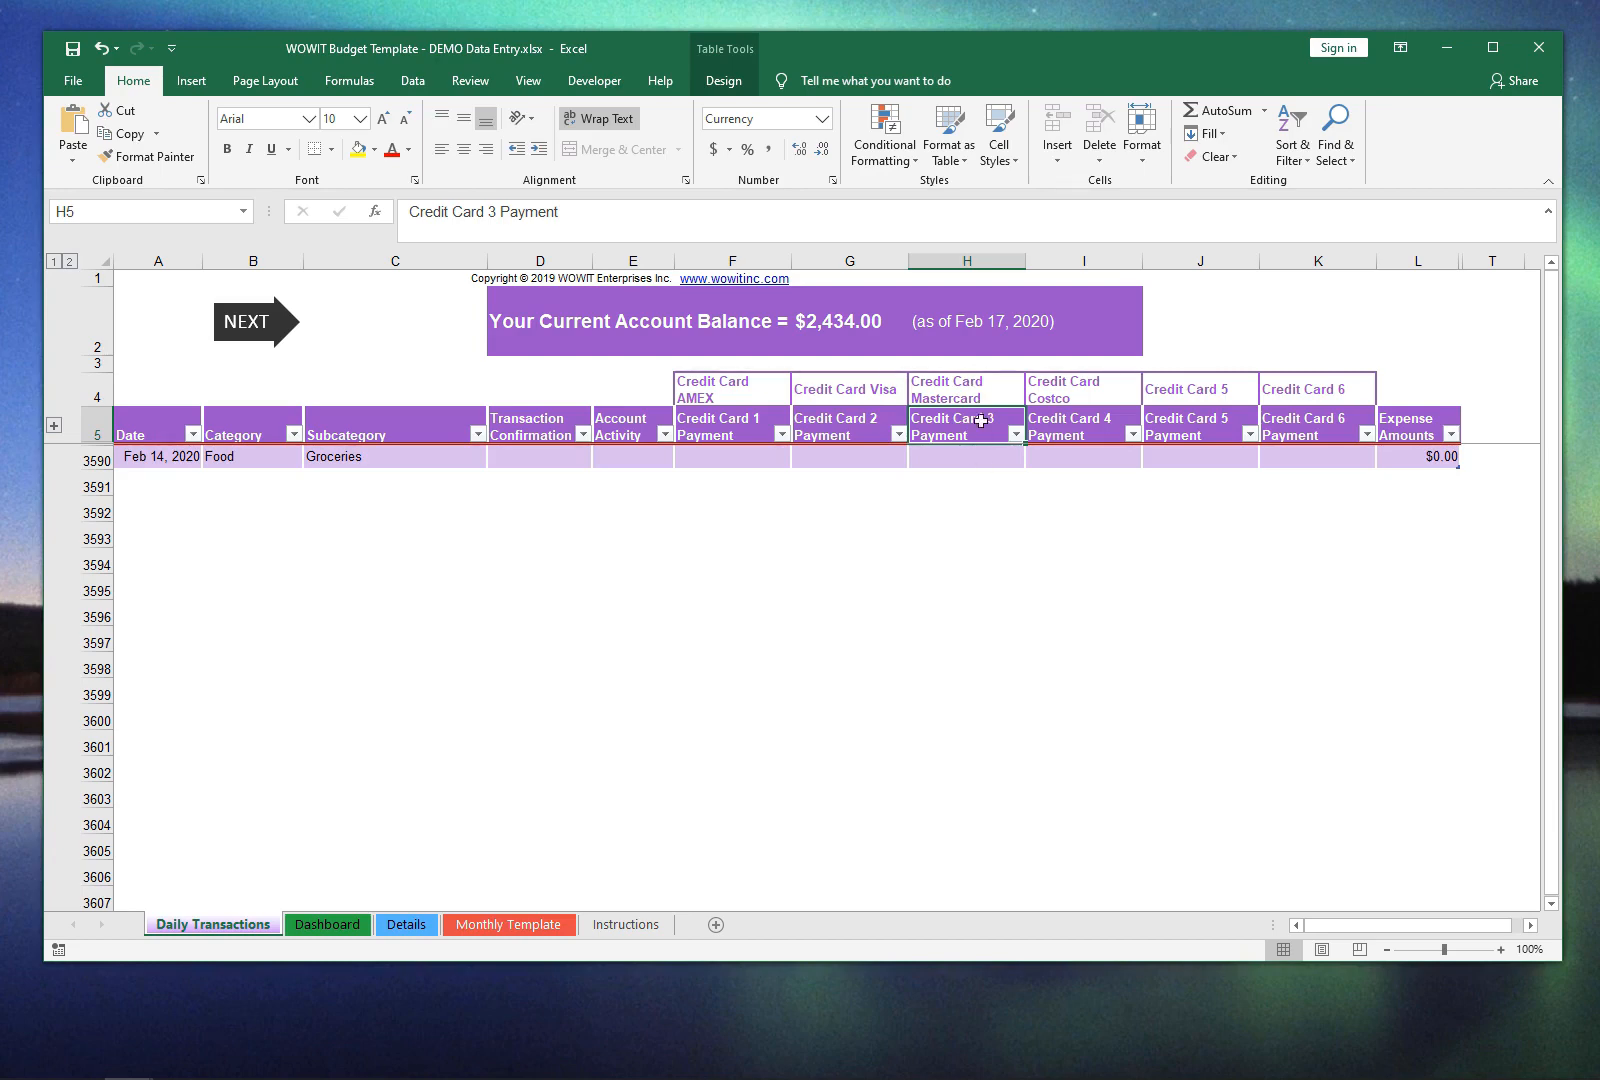
Step: Enter -43.93 as the Mastercard payment (Credit Card 3) for the Groceries transaction in row 3590
{"action": "left_click", "coordinate": [987, 462]}
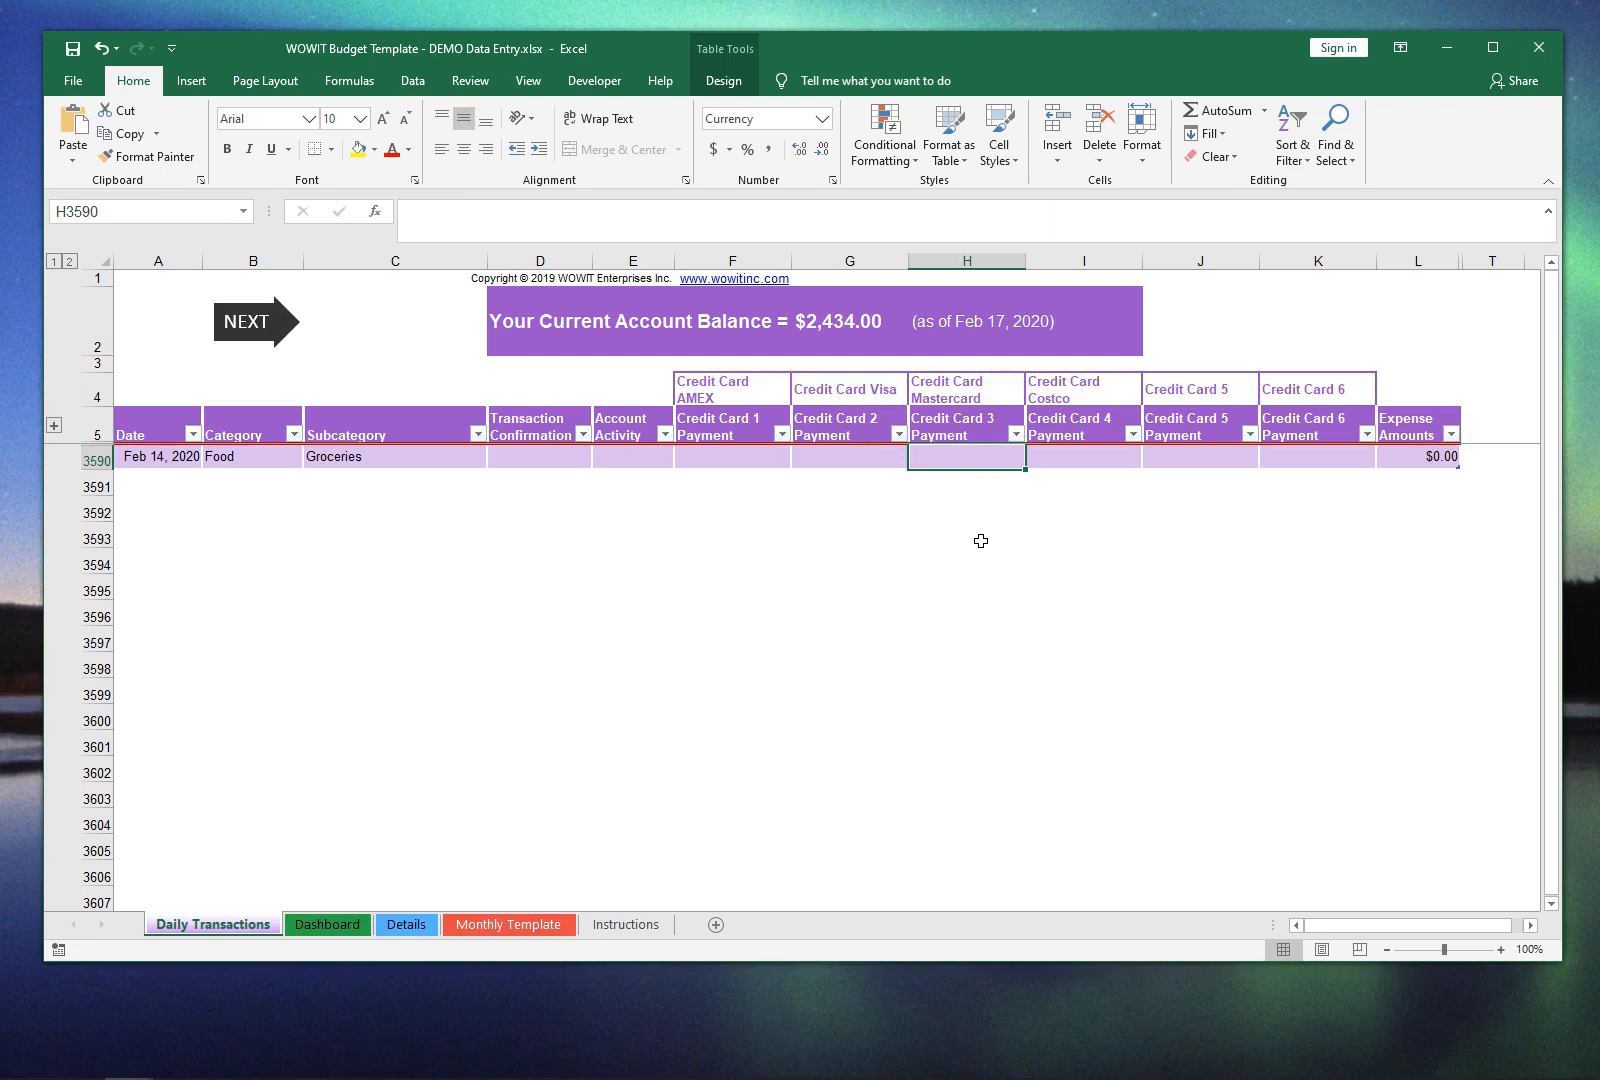
{"action": "type", "text": "-4"}
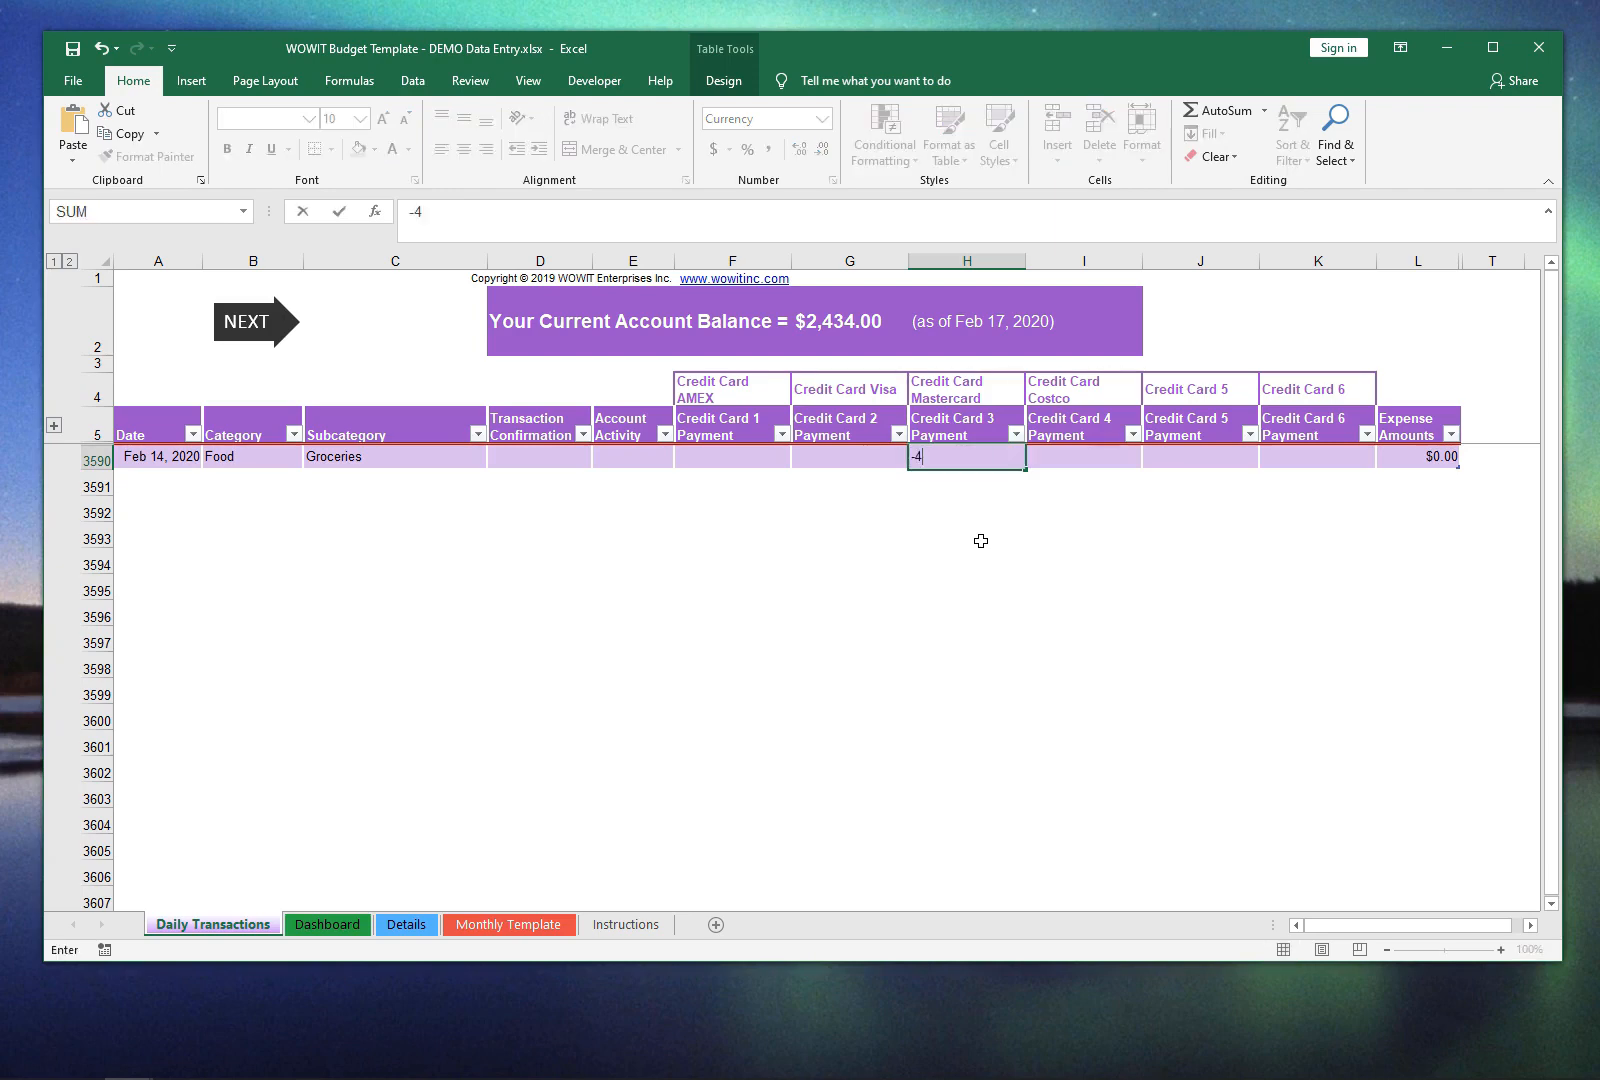
{"action": "type", "text": "3.93"}
{"action": "key", "text": "Return"}
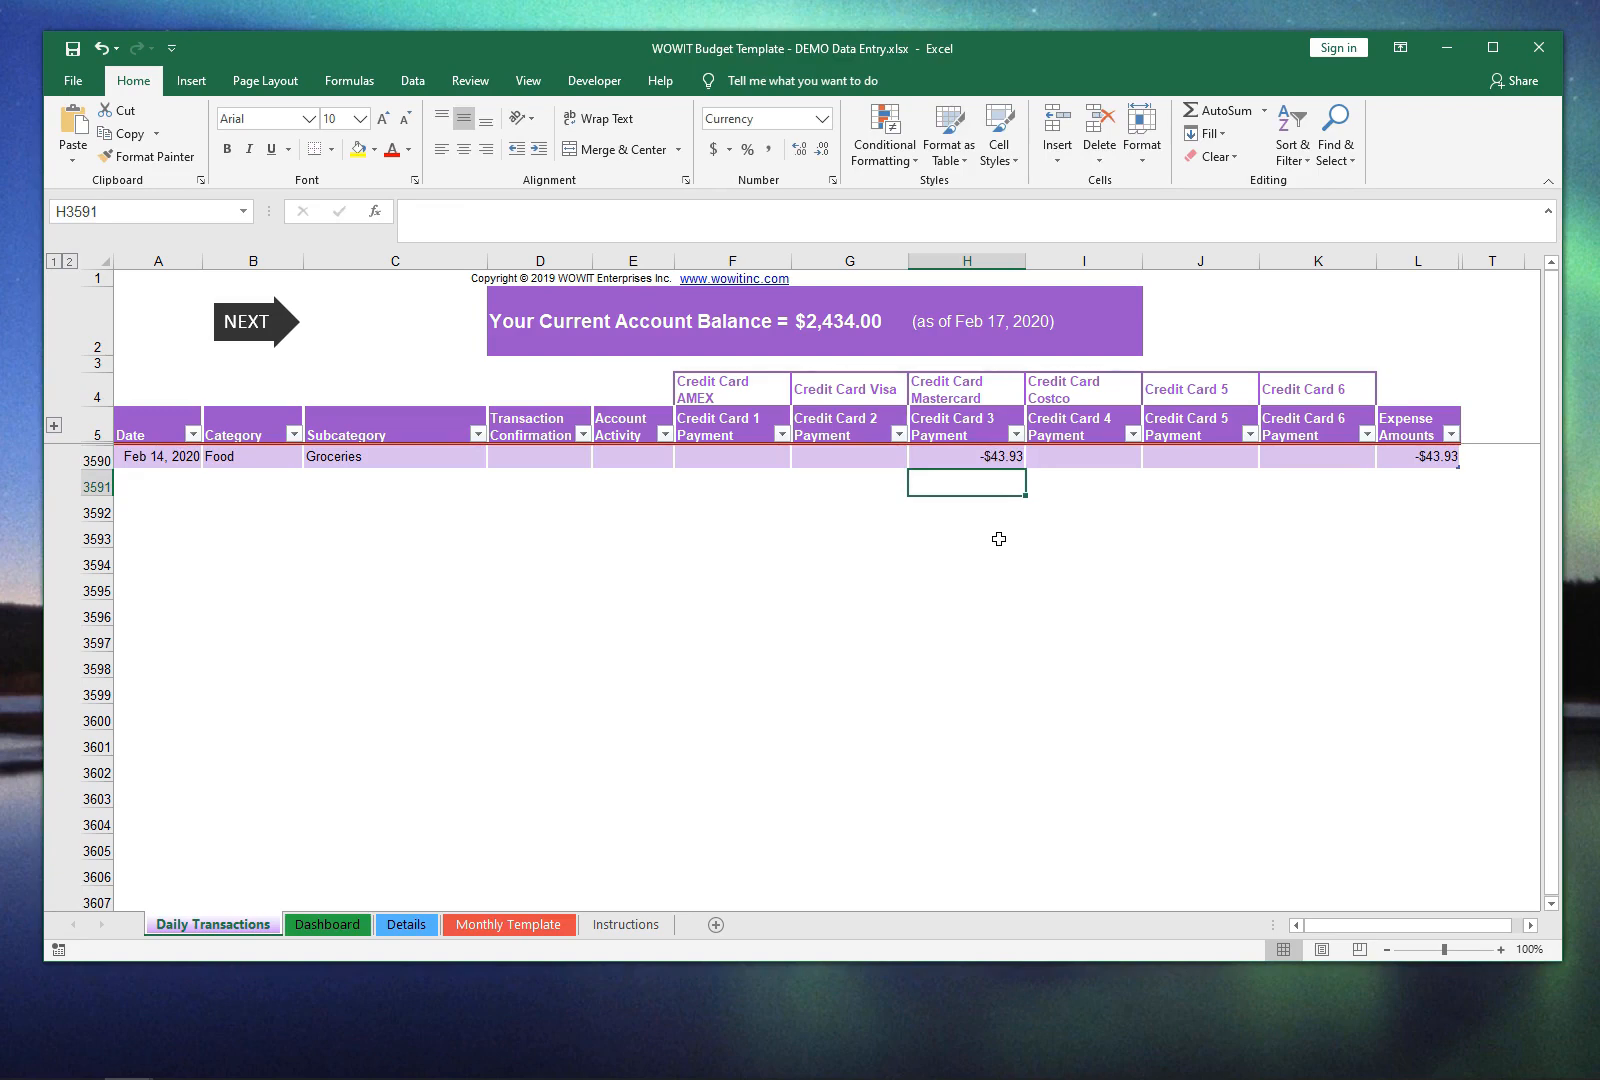
{"action": "left_click", "coordinate": [941, 461]}
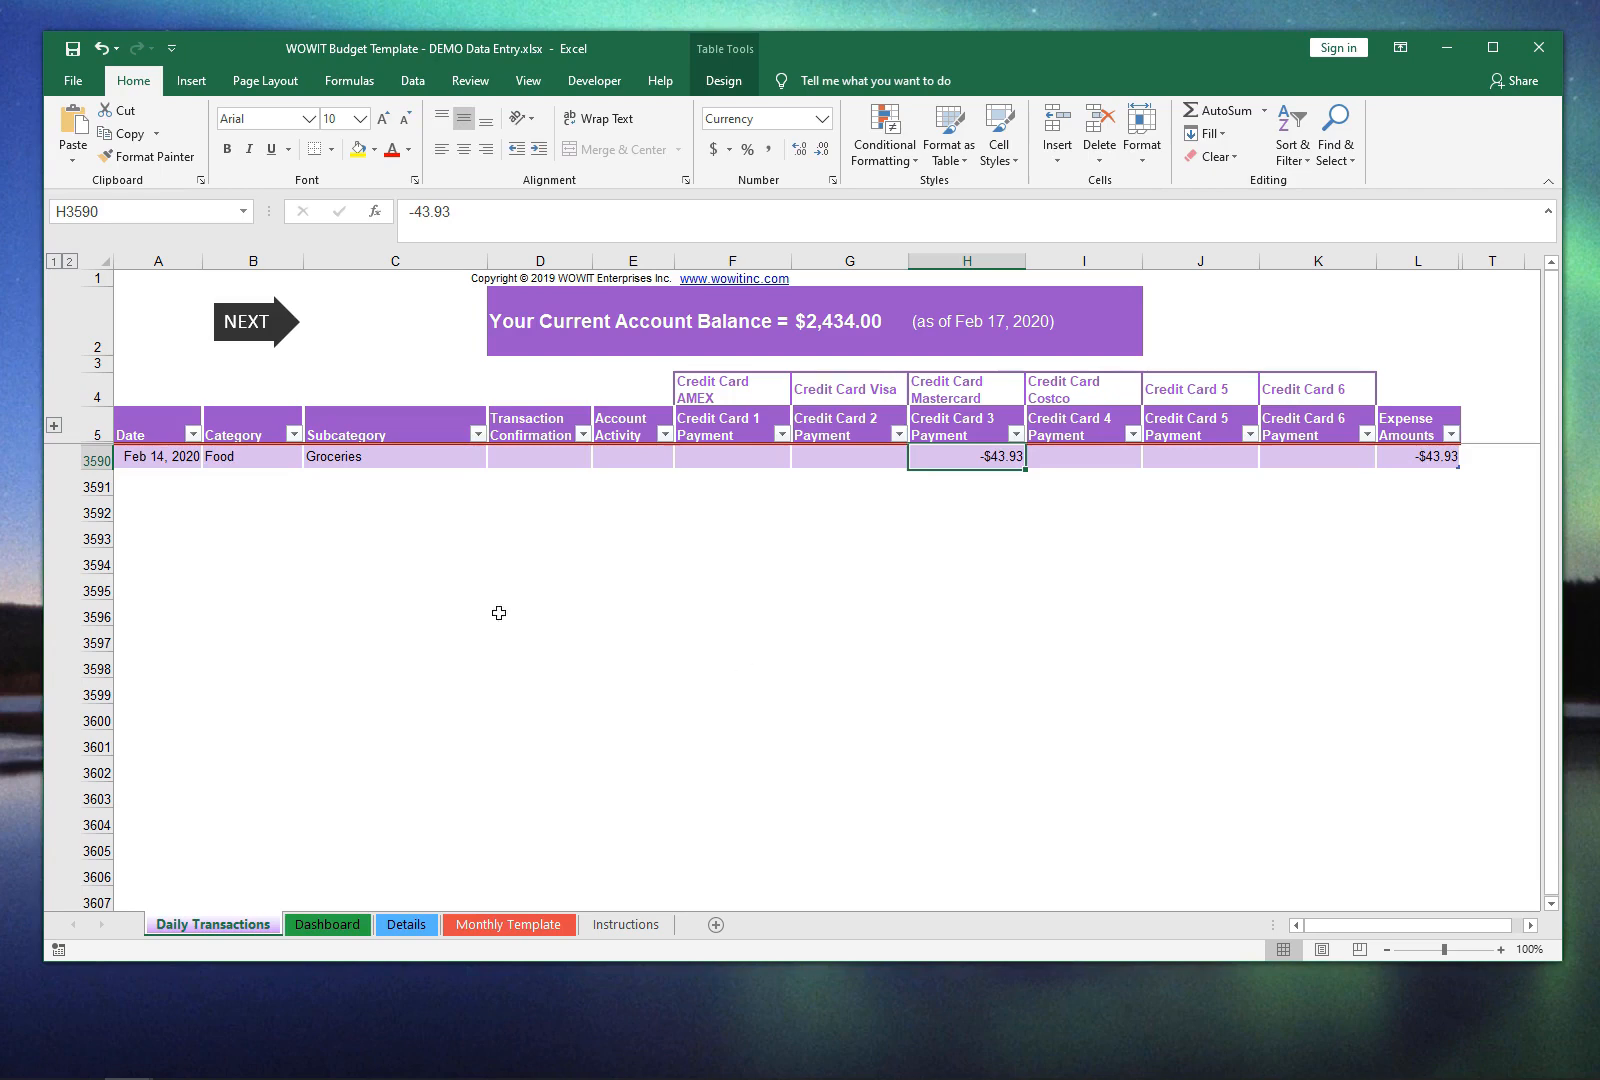
Step: Start a second transaction in row 3591 with the date 4feb
{"action": "left_click", "coordinate": [182, 487]}
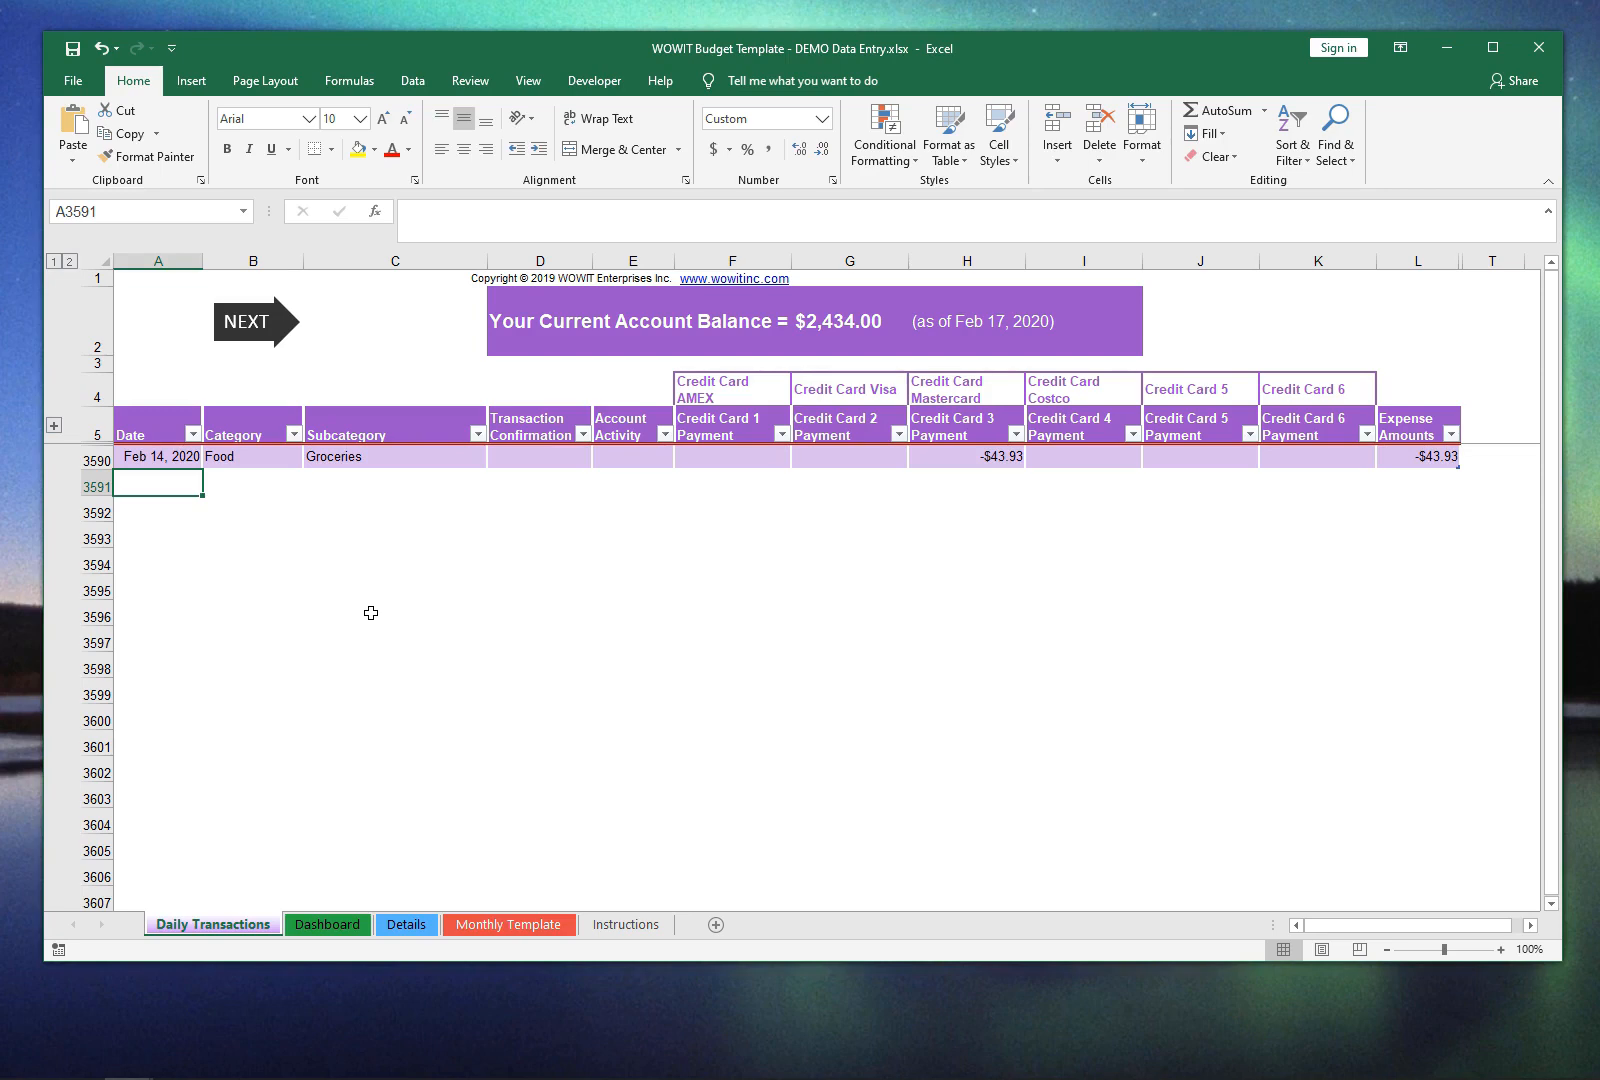
{"action": "type", "text": "4feb"}
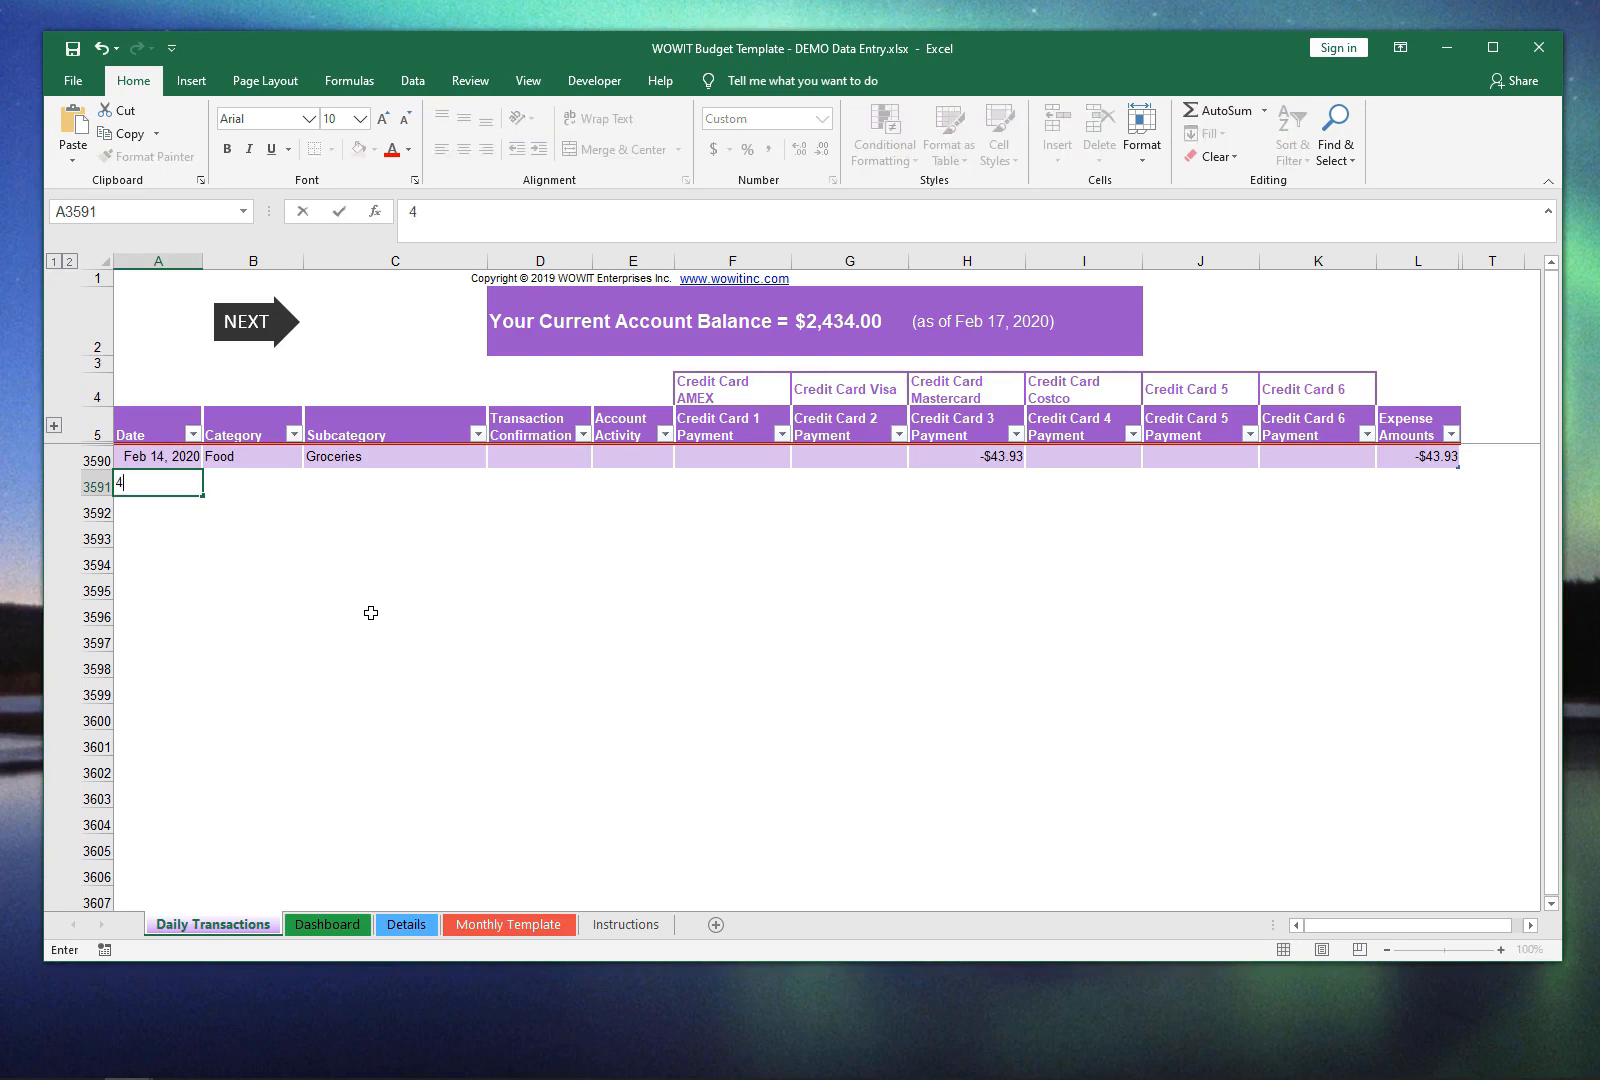
{"action": "key", "text": "Return"}
{"action": "key", "text": "Return"}
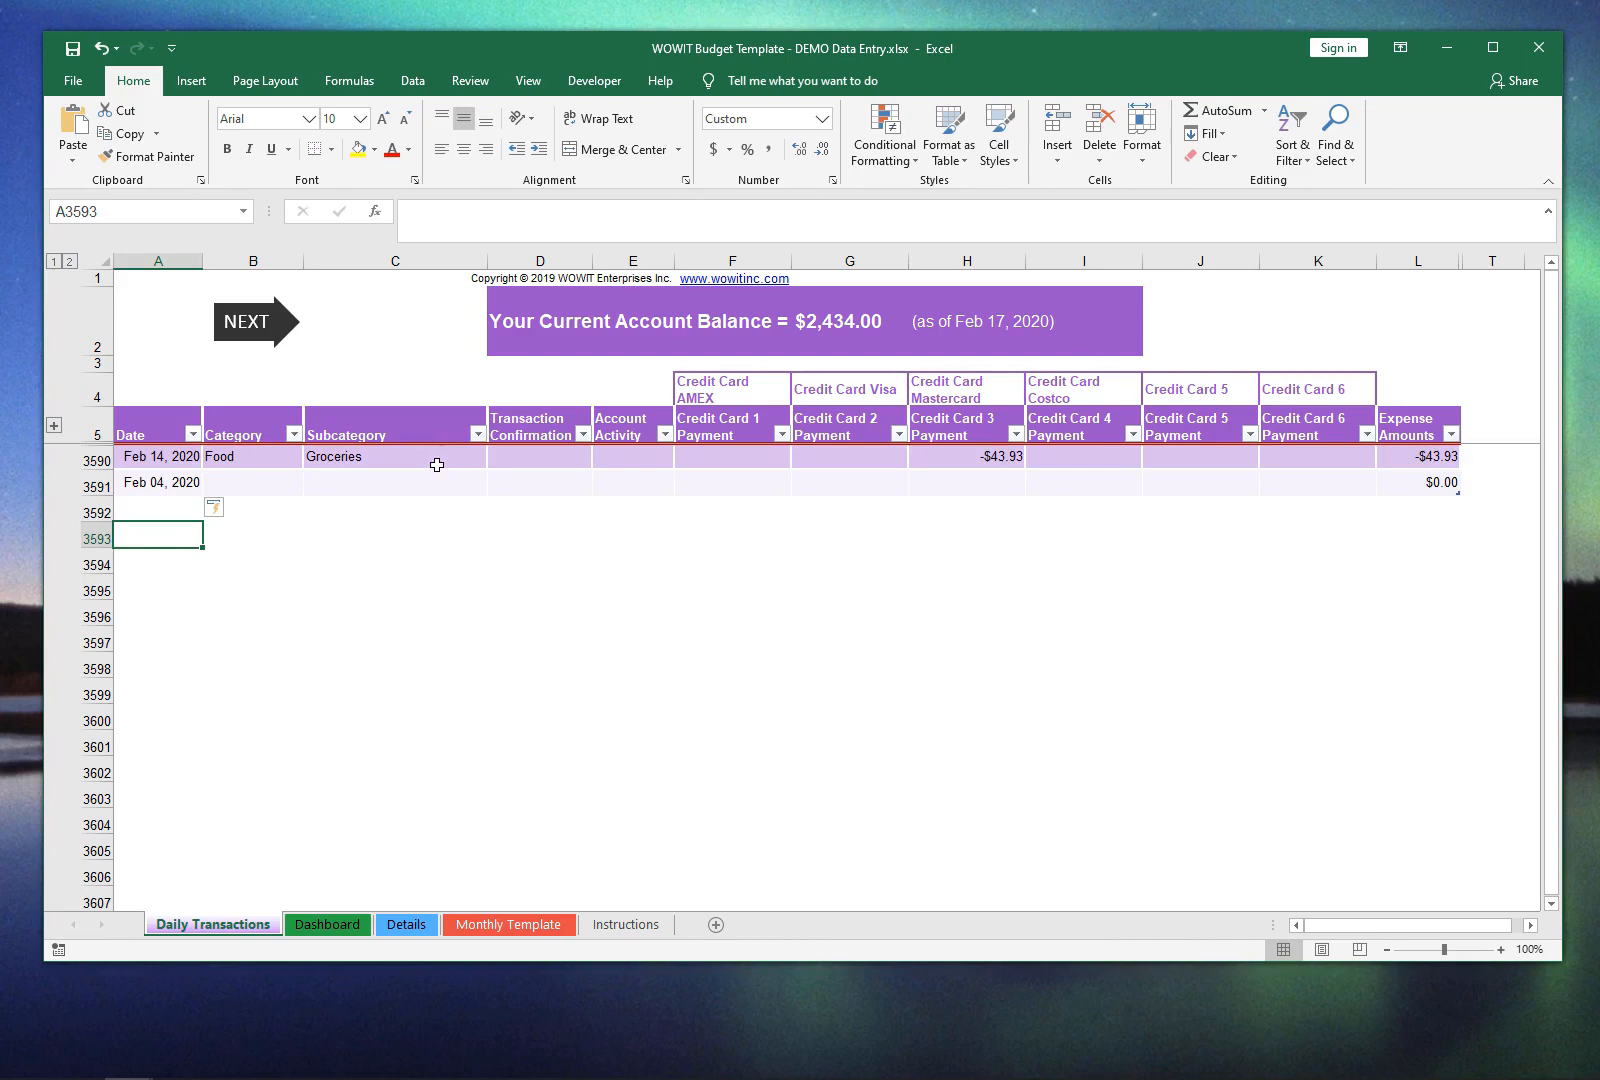
Step: Set the Feb 4 transaction's category to Insurance and its subcategory to Home Insurance
{"action": "left_click", "coordinate": [275, 475]}
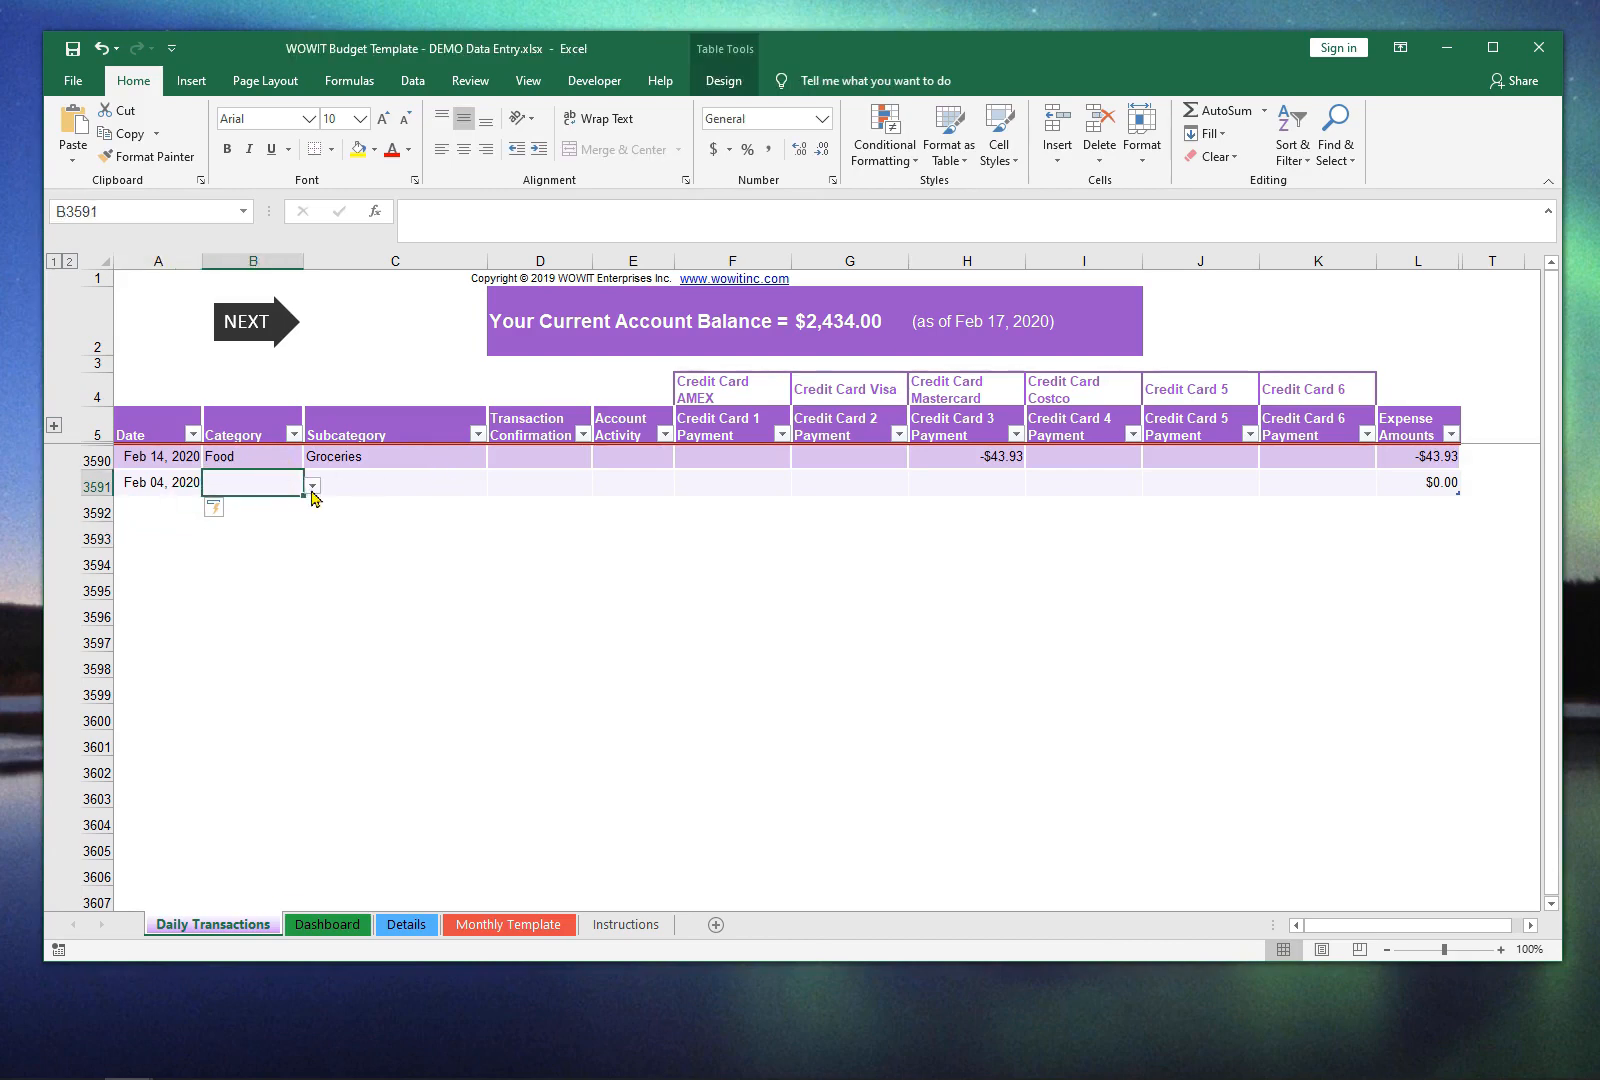
{"action": "left_click", "coordinate": [312, 486]}
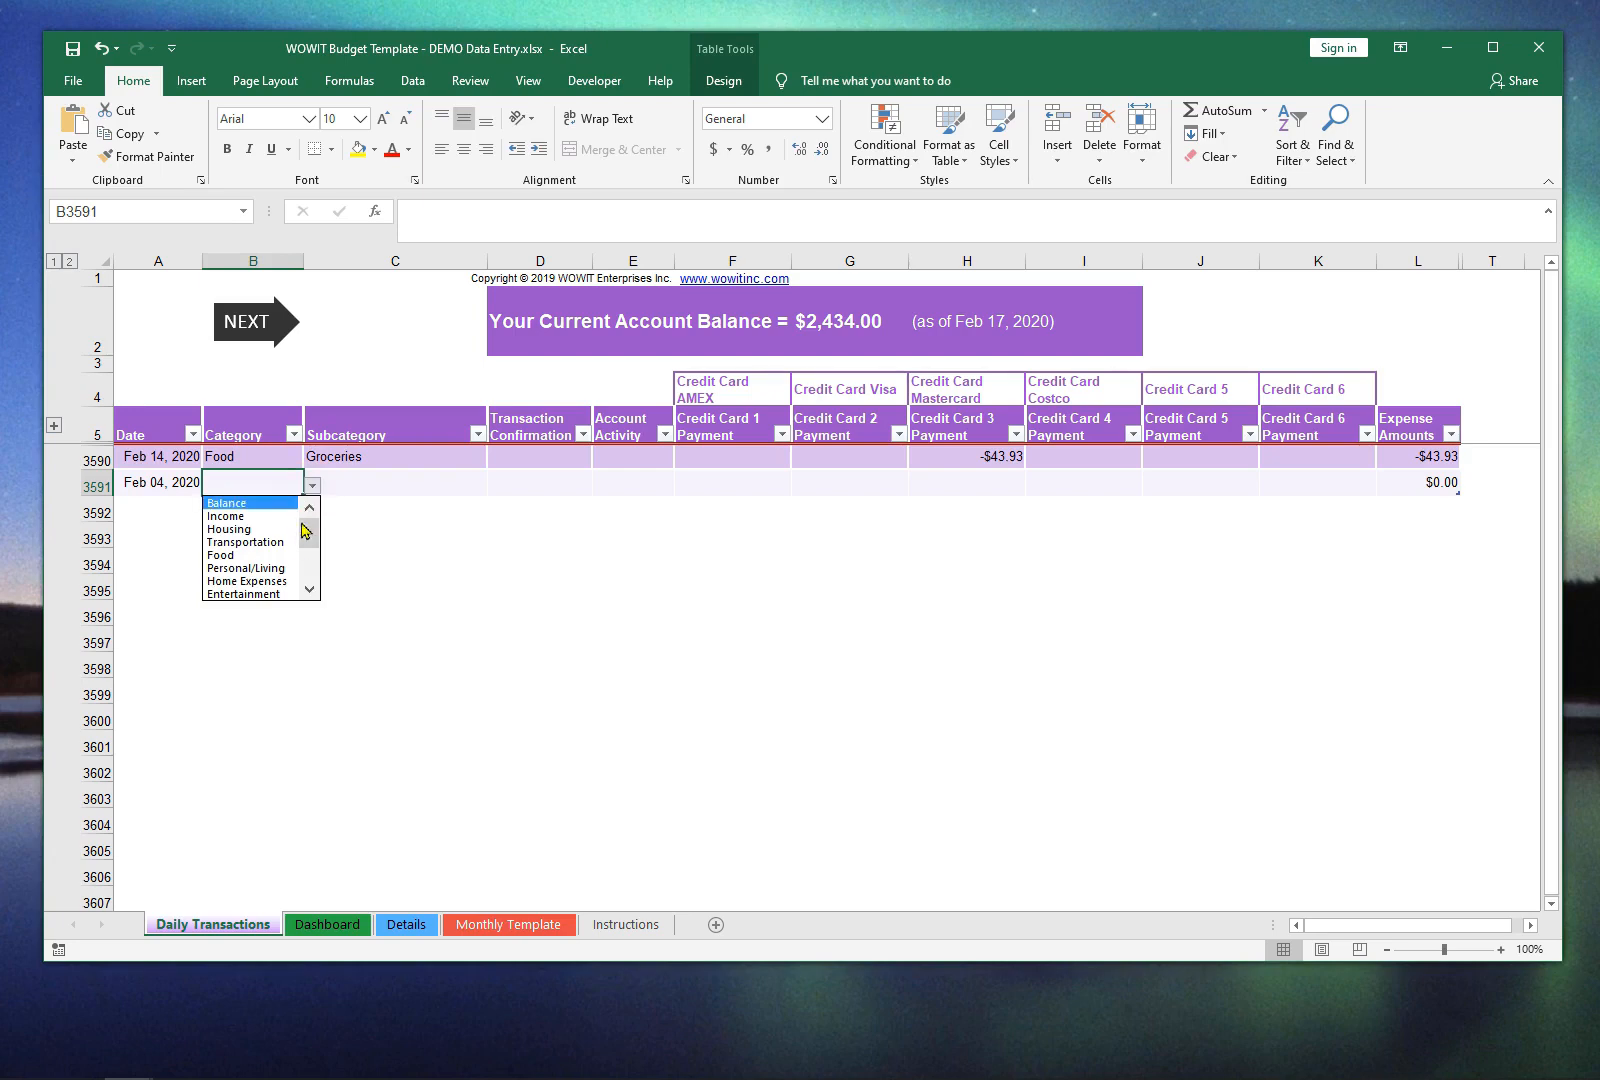
{"action": "left_click", "coordinate": [312, 566]}
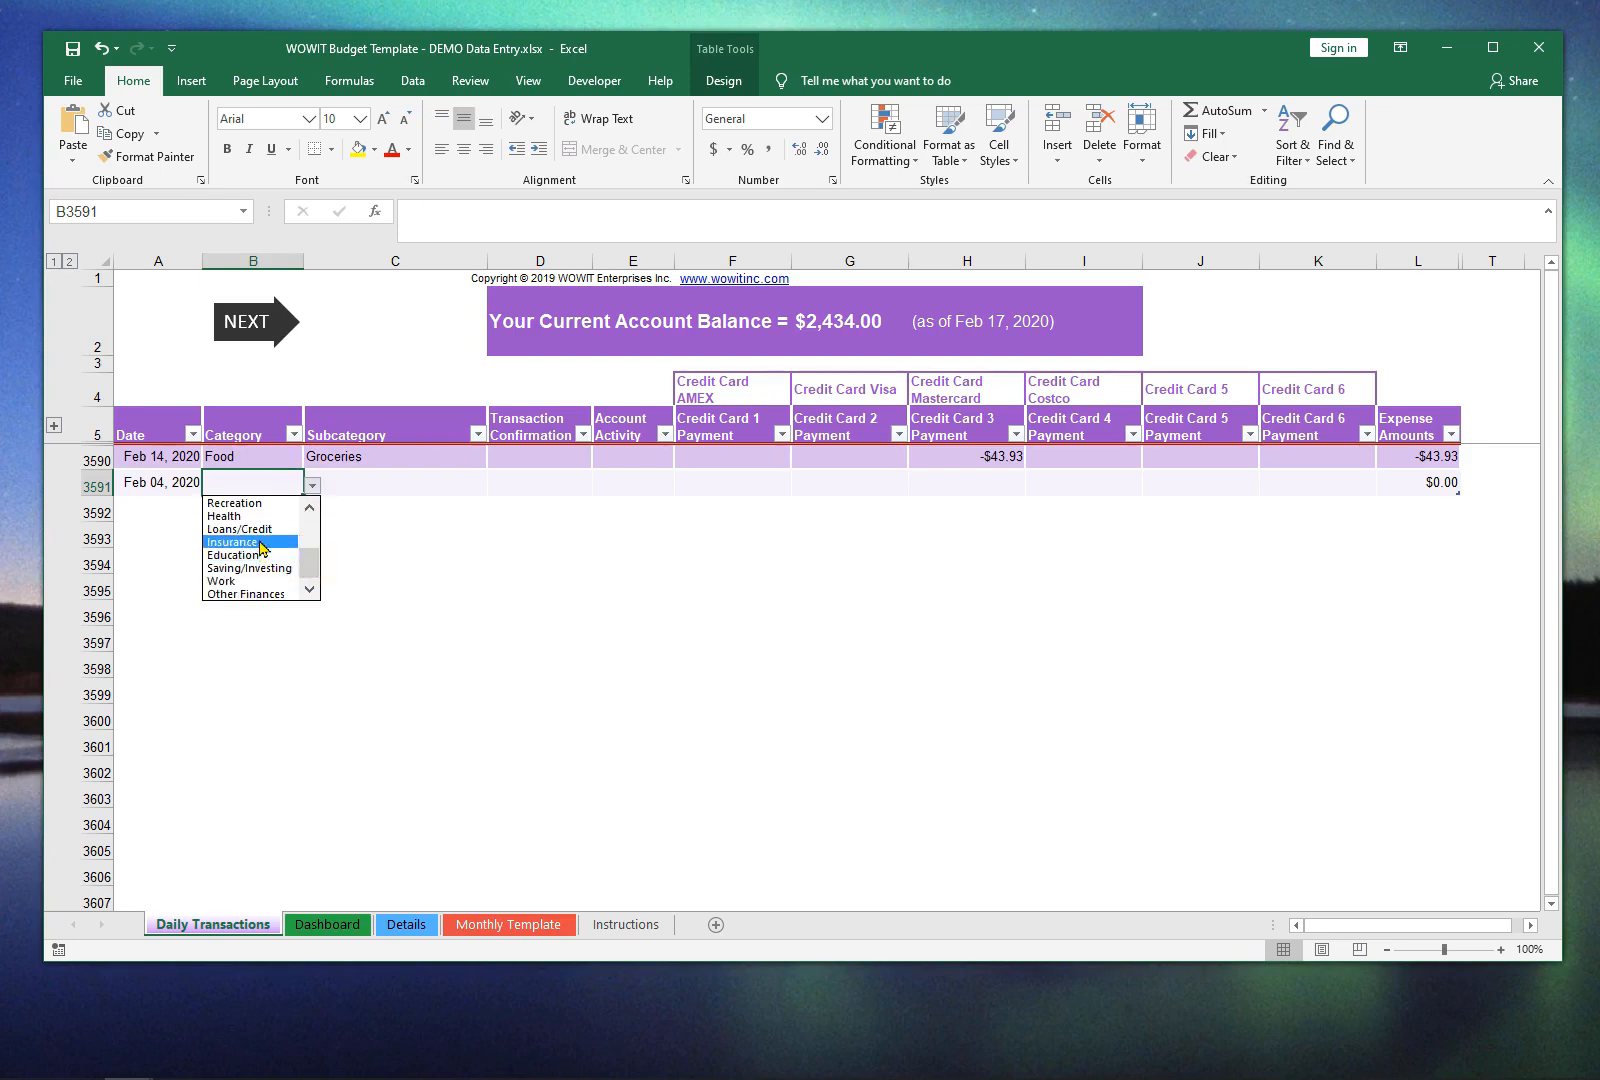
{"action": "left_click", "coordinate": [267, 543]}
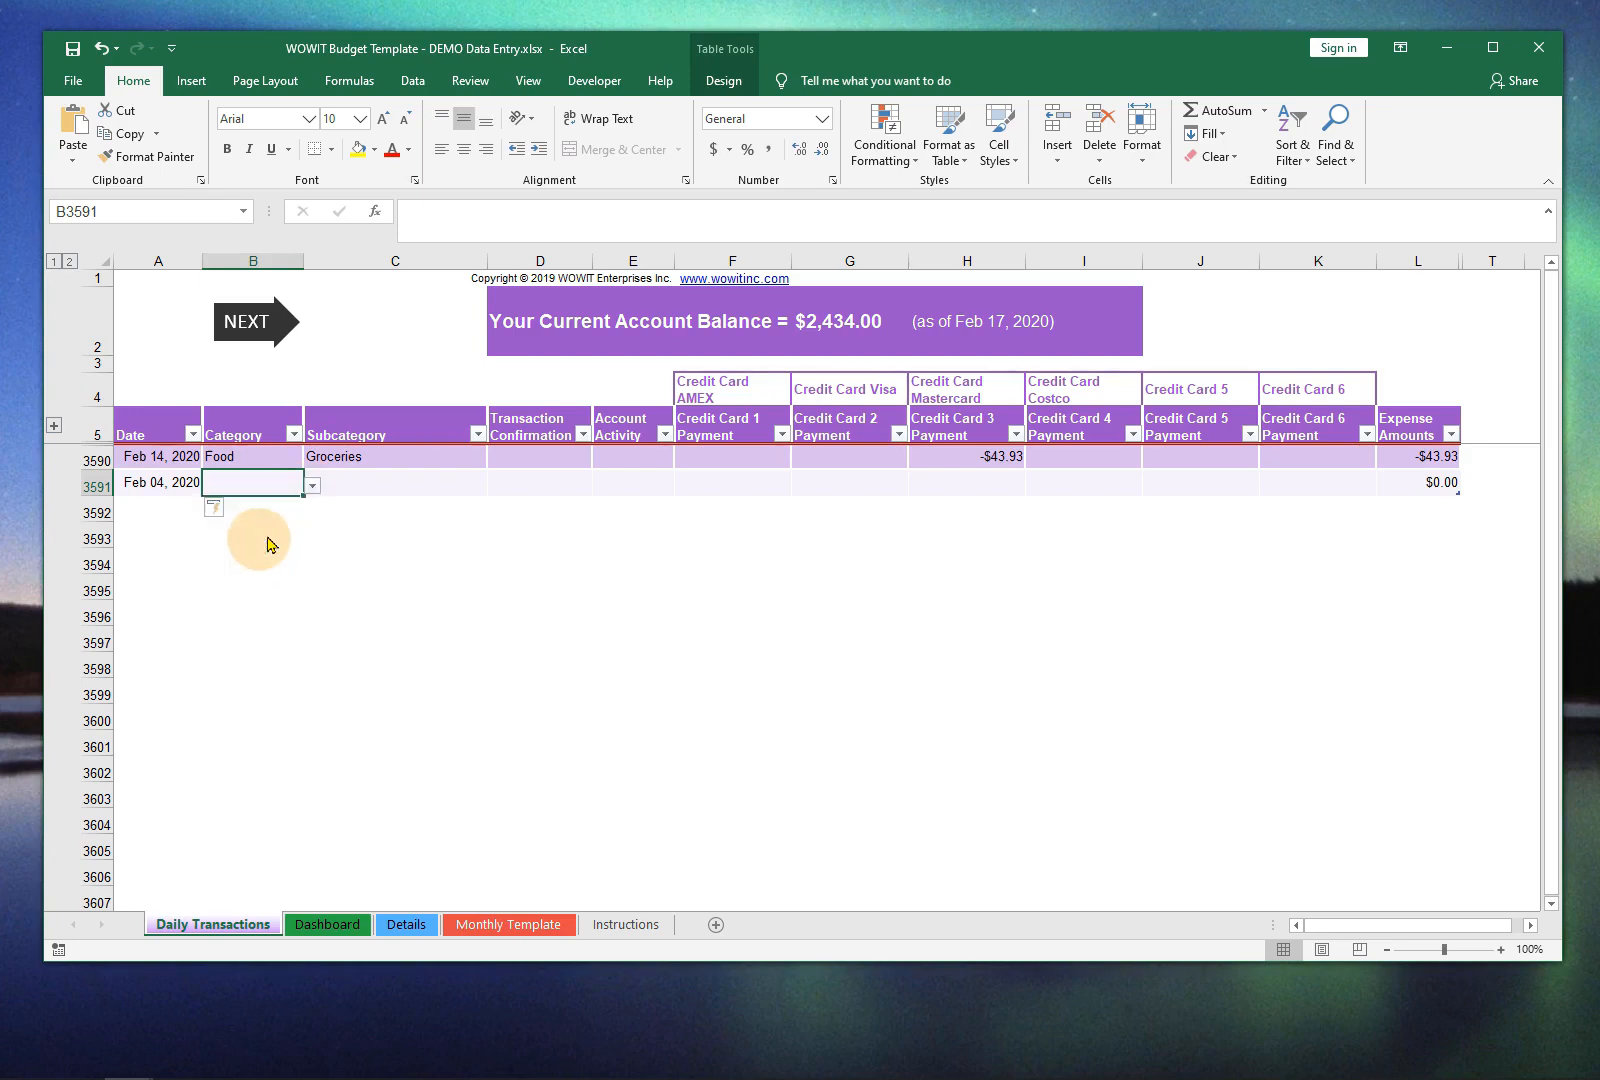
{"action": "left_click", "coordinate": [443, 485]}
{"action": "left_click", "coordinate": [496, 487]}
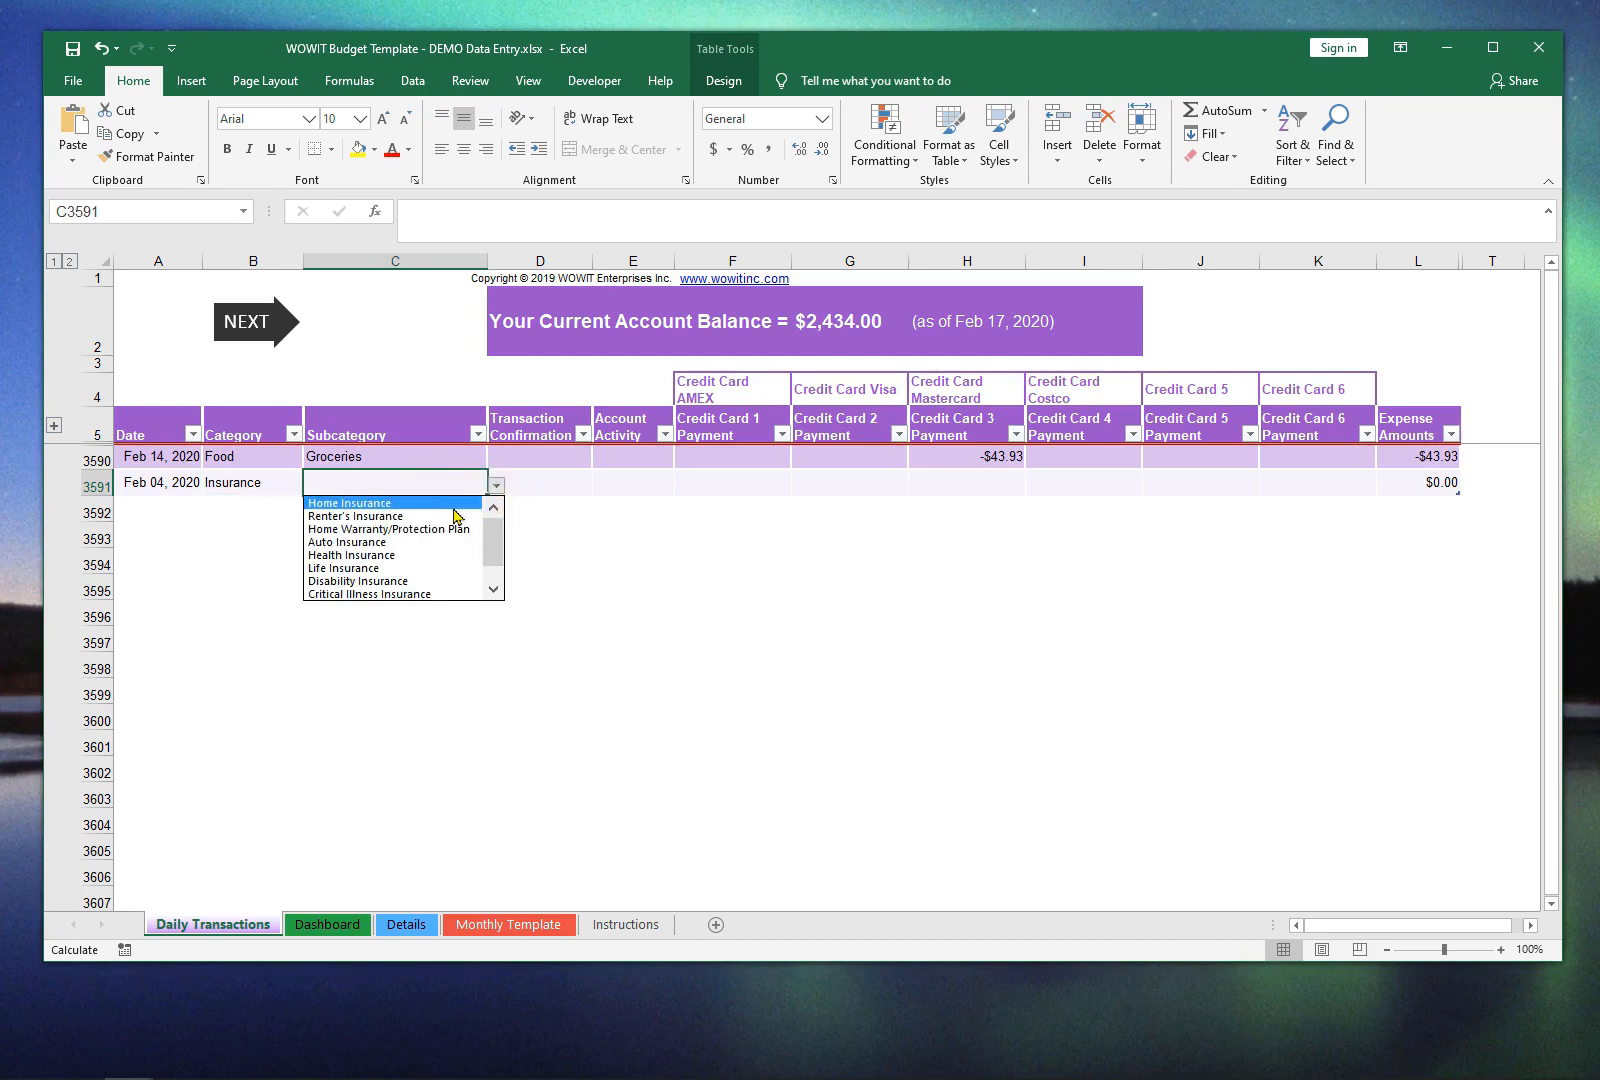
{"action": "left_click", "coordinate": [456, 506]}
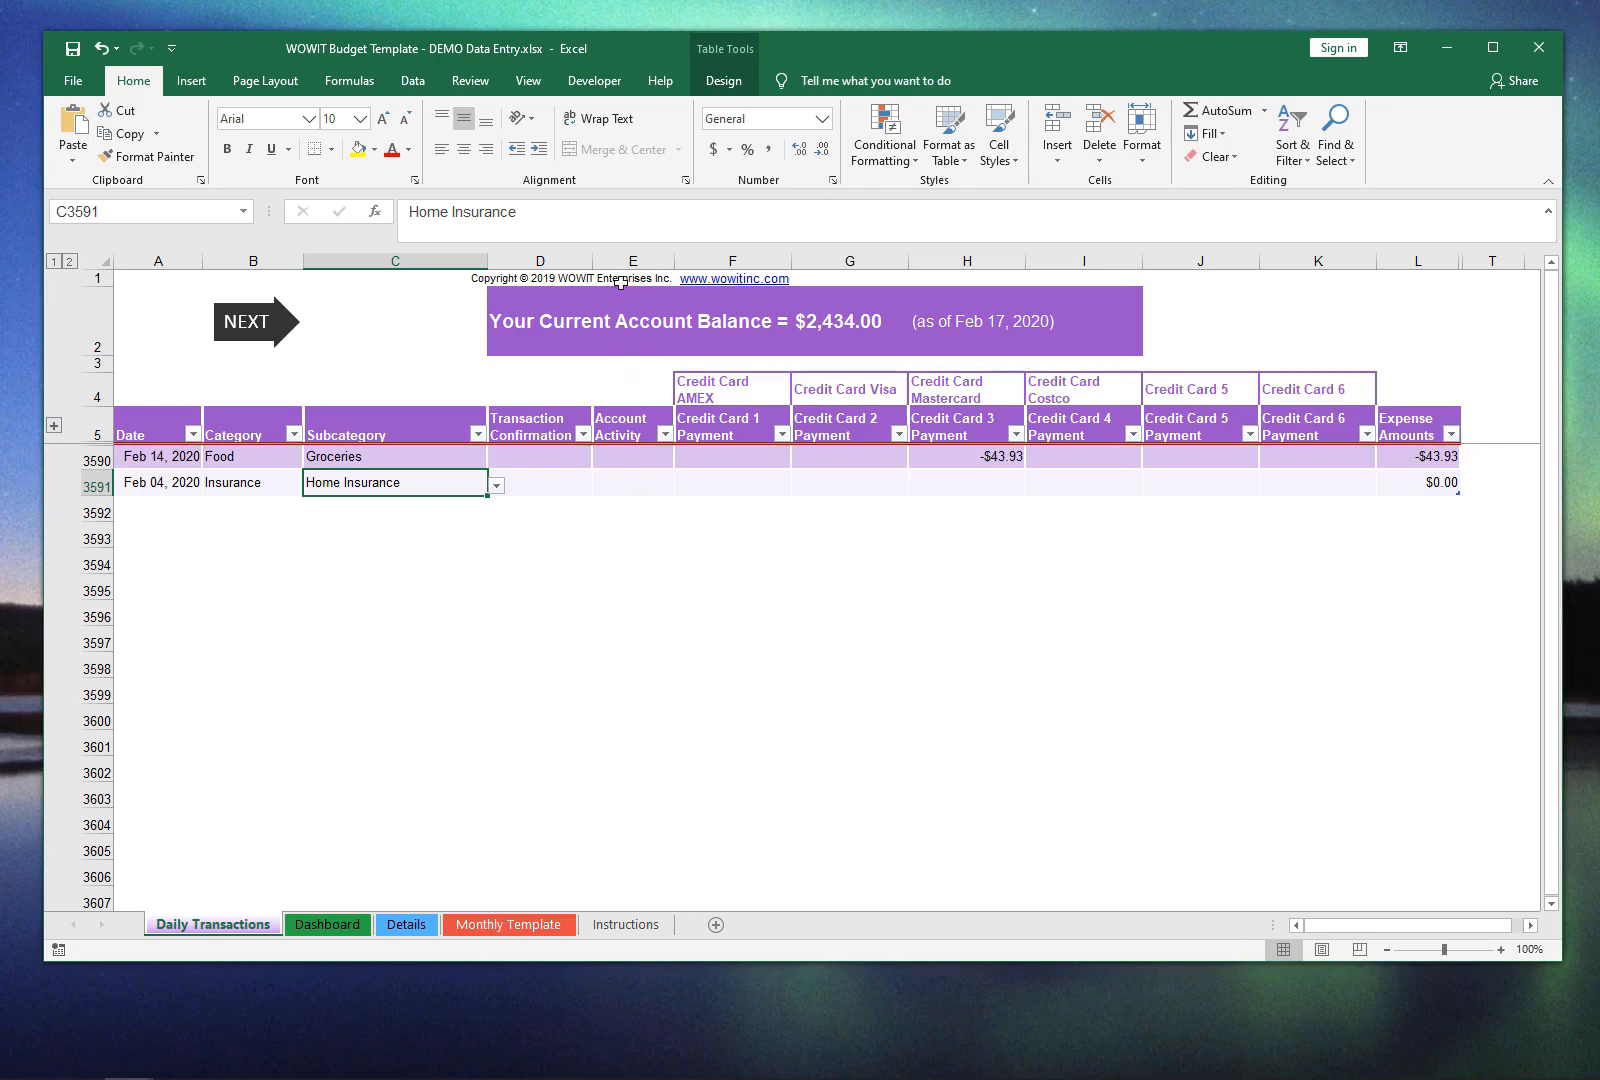
Step: Enter -100 as the Account Activity for the Home Insurance transaction in row 3591
{"action": "left_click", "coordinate": [632, 482]}
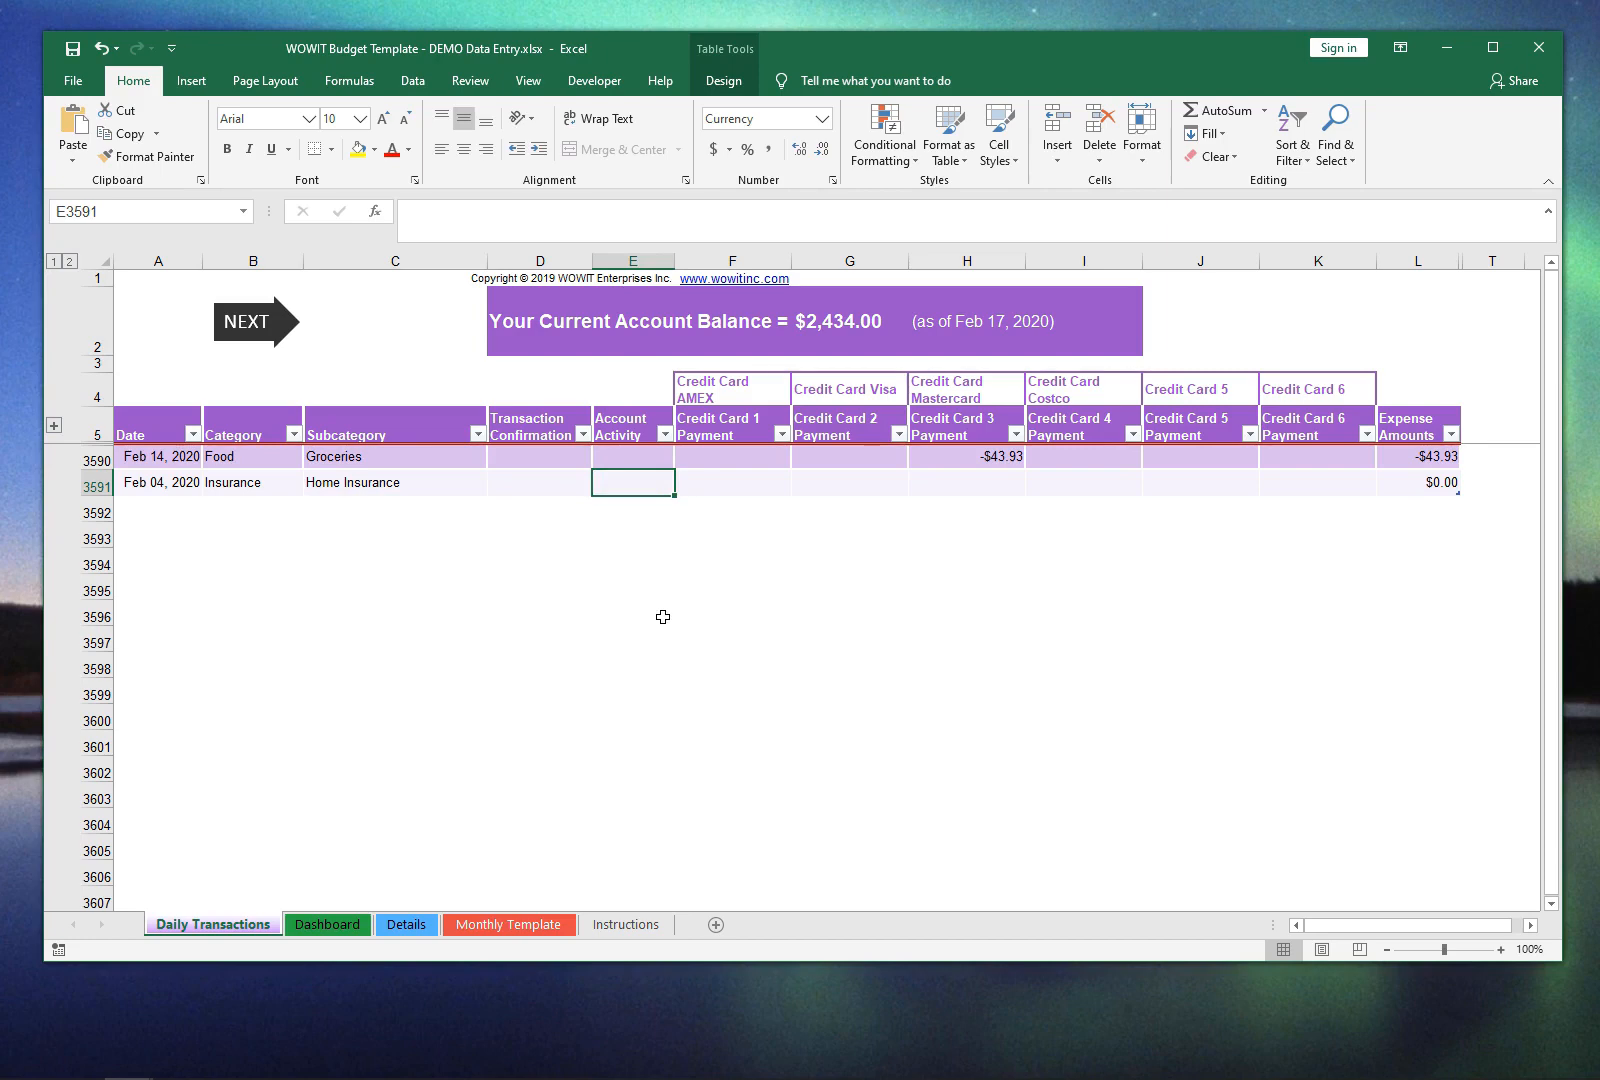
{"action": "type", "text": "-100"}
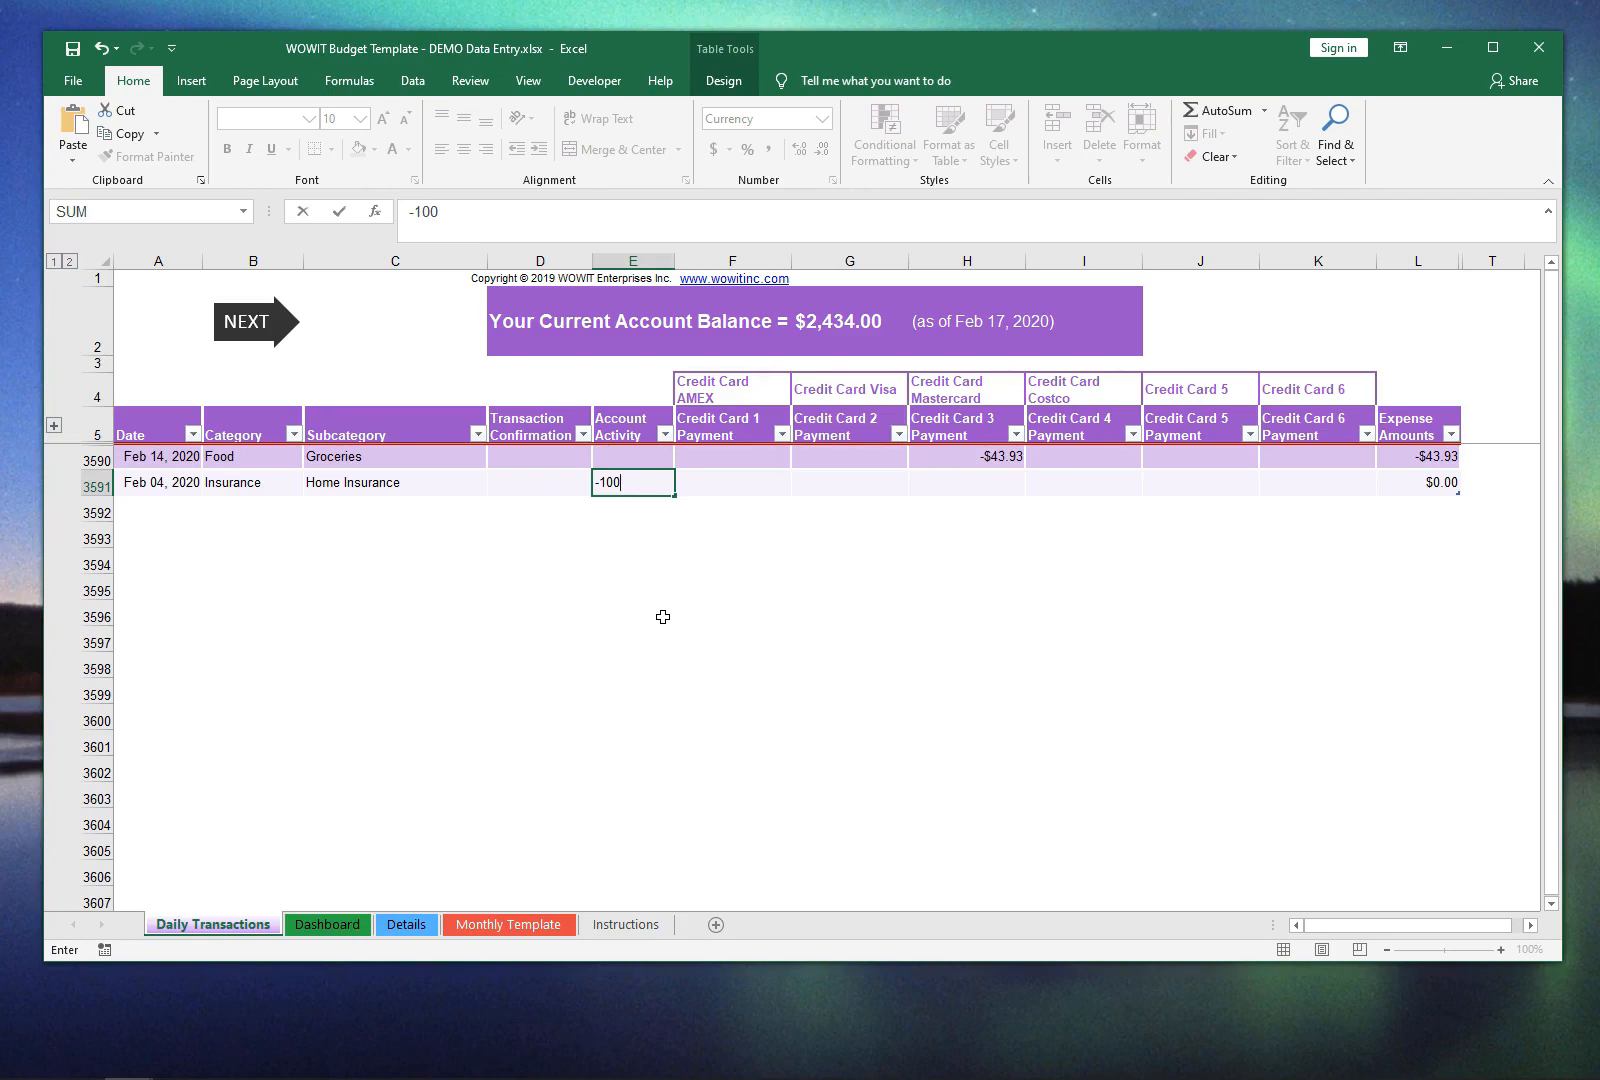
{"action": "key", "text": "Left"}
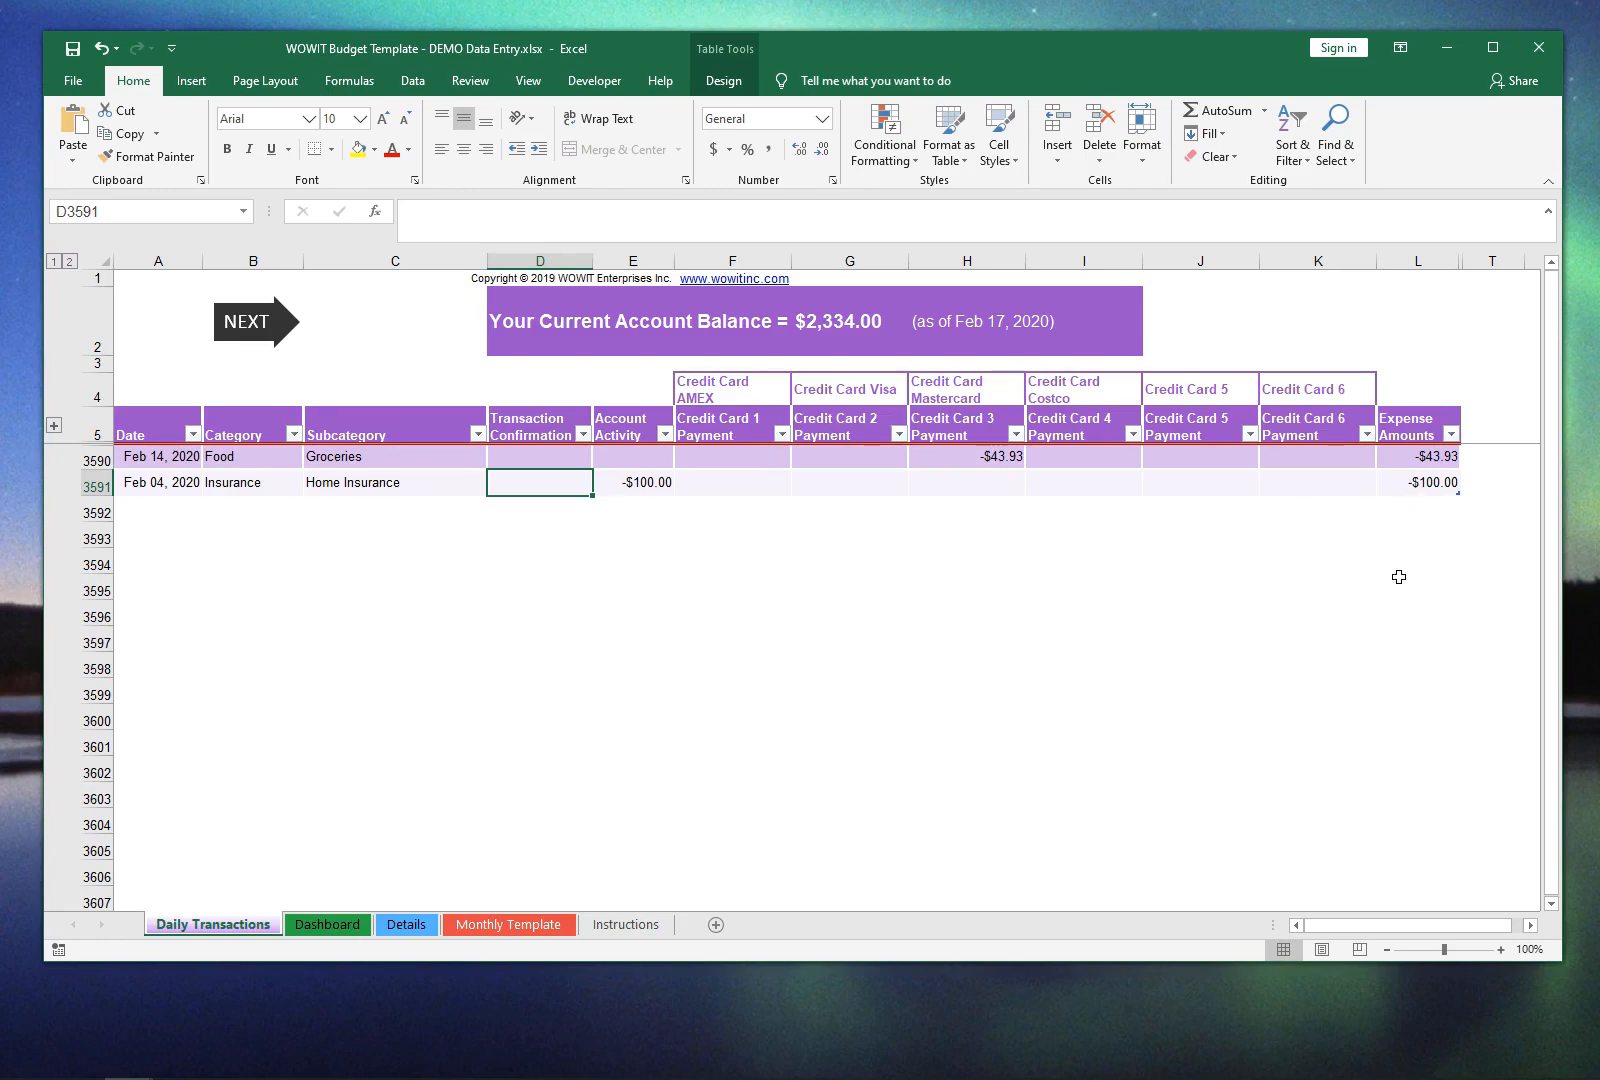
Step: Start a third transaction in row 3592 with the date 10feb
{"action": "key", "text": "Down"}
{"action": "key", "text": "Left"}
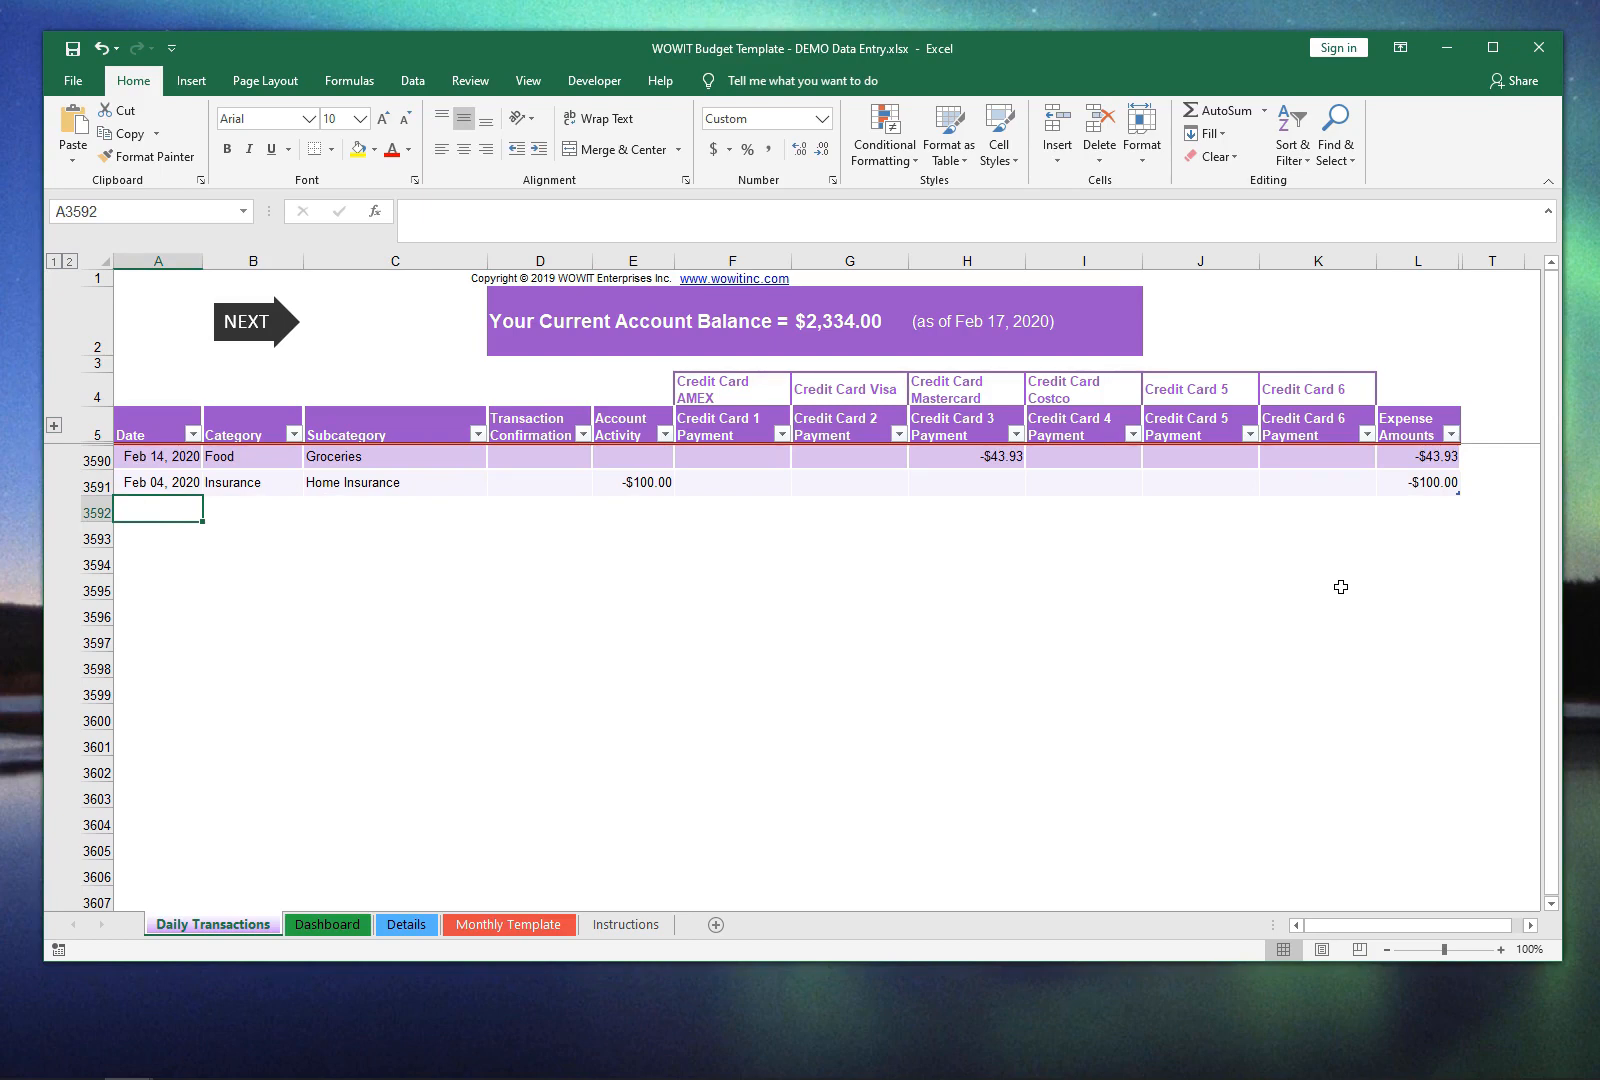
{"action": "type", "text": "10feb"}
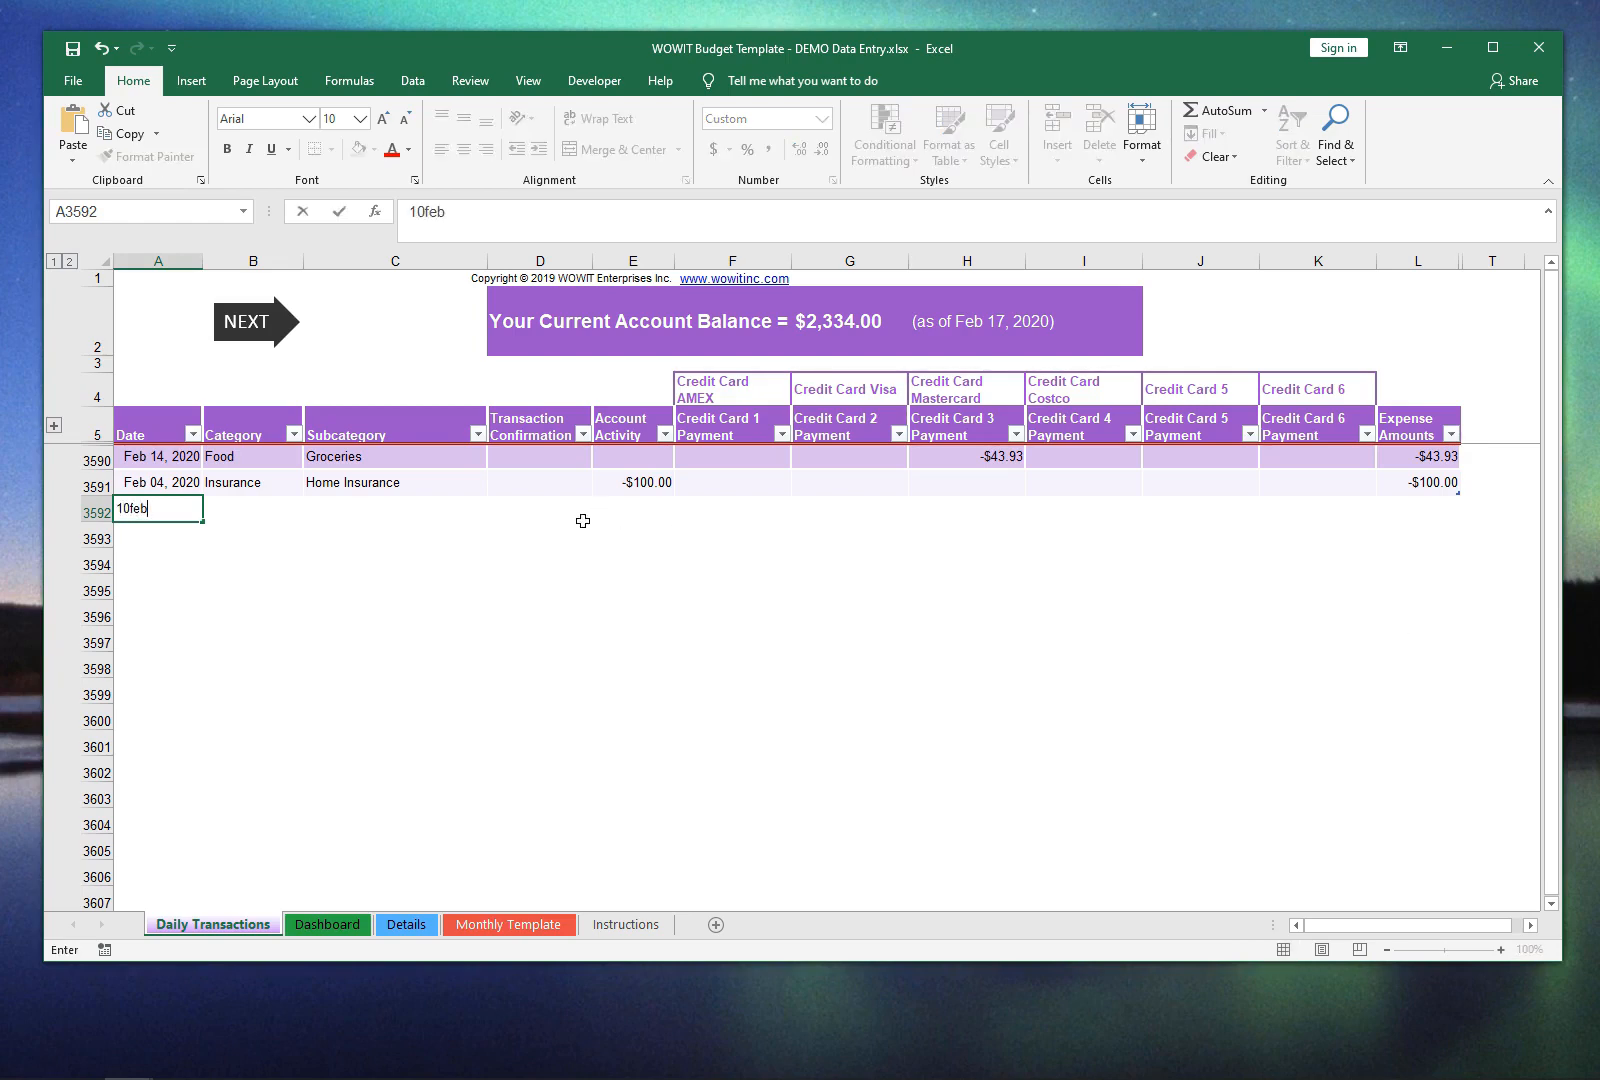
{"action": "key", "text": "Return"}
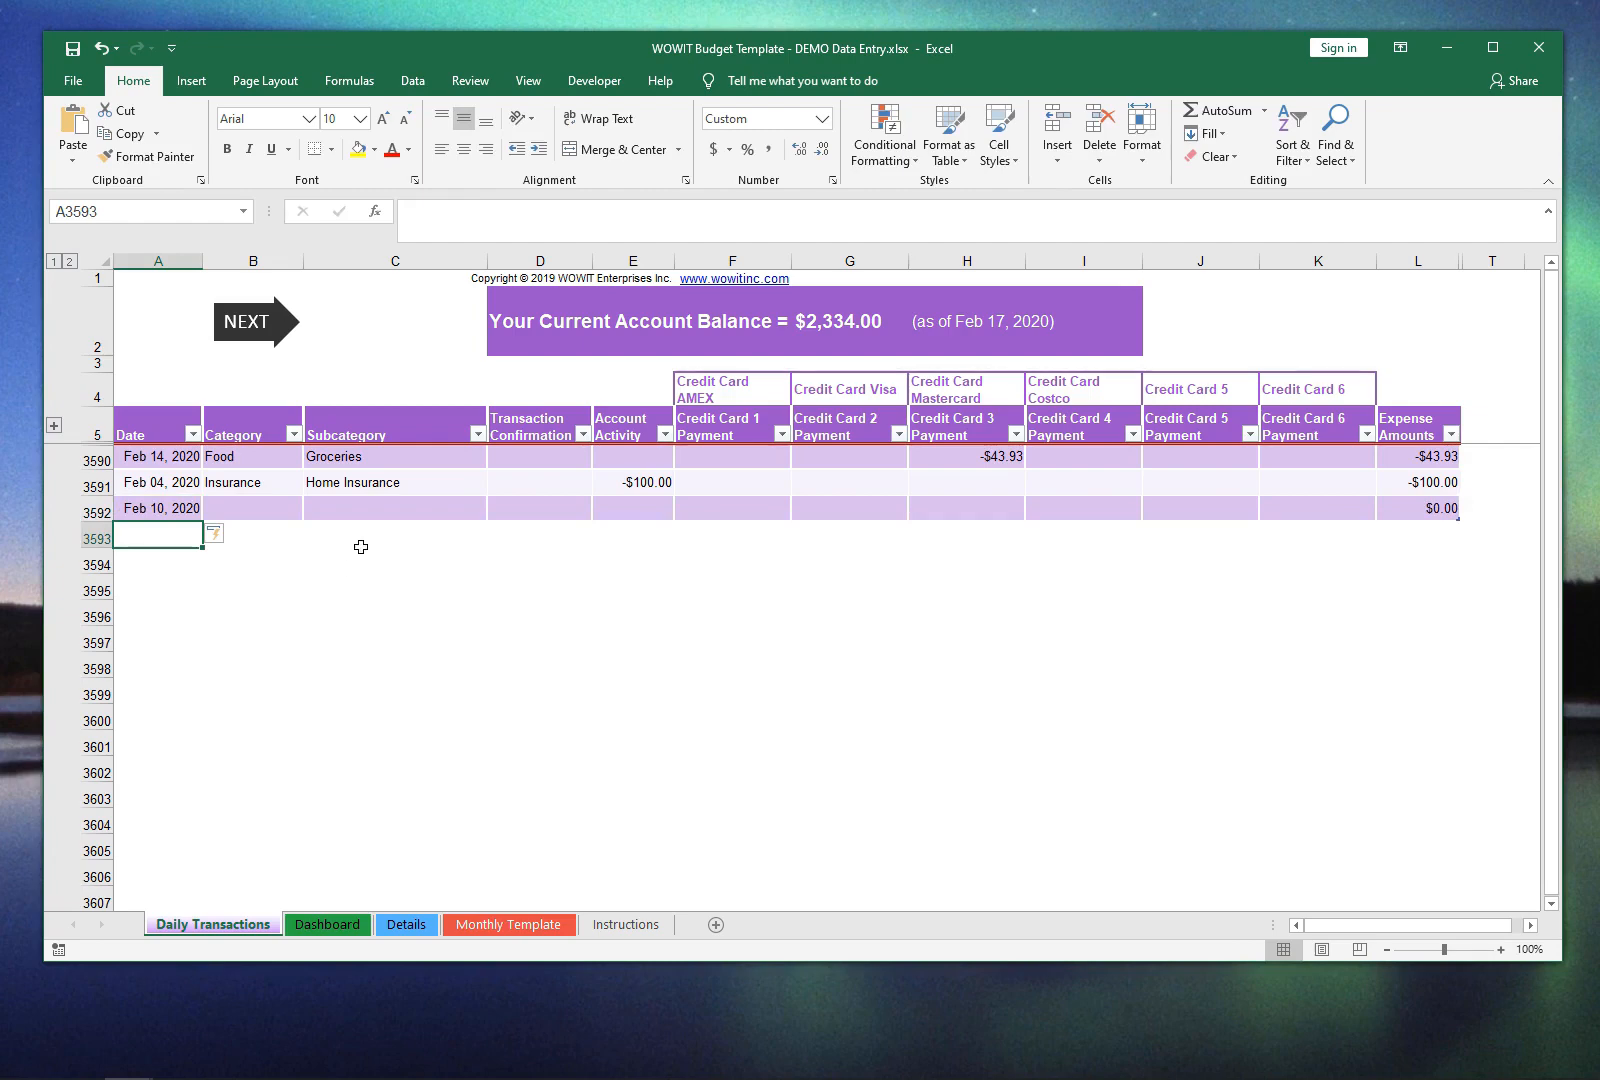
Step: Set the Feb 10 transaction's category to Income and its subcategory to Salary 1
{"action": "left_click", "coordinate": [264, 512]}
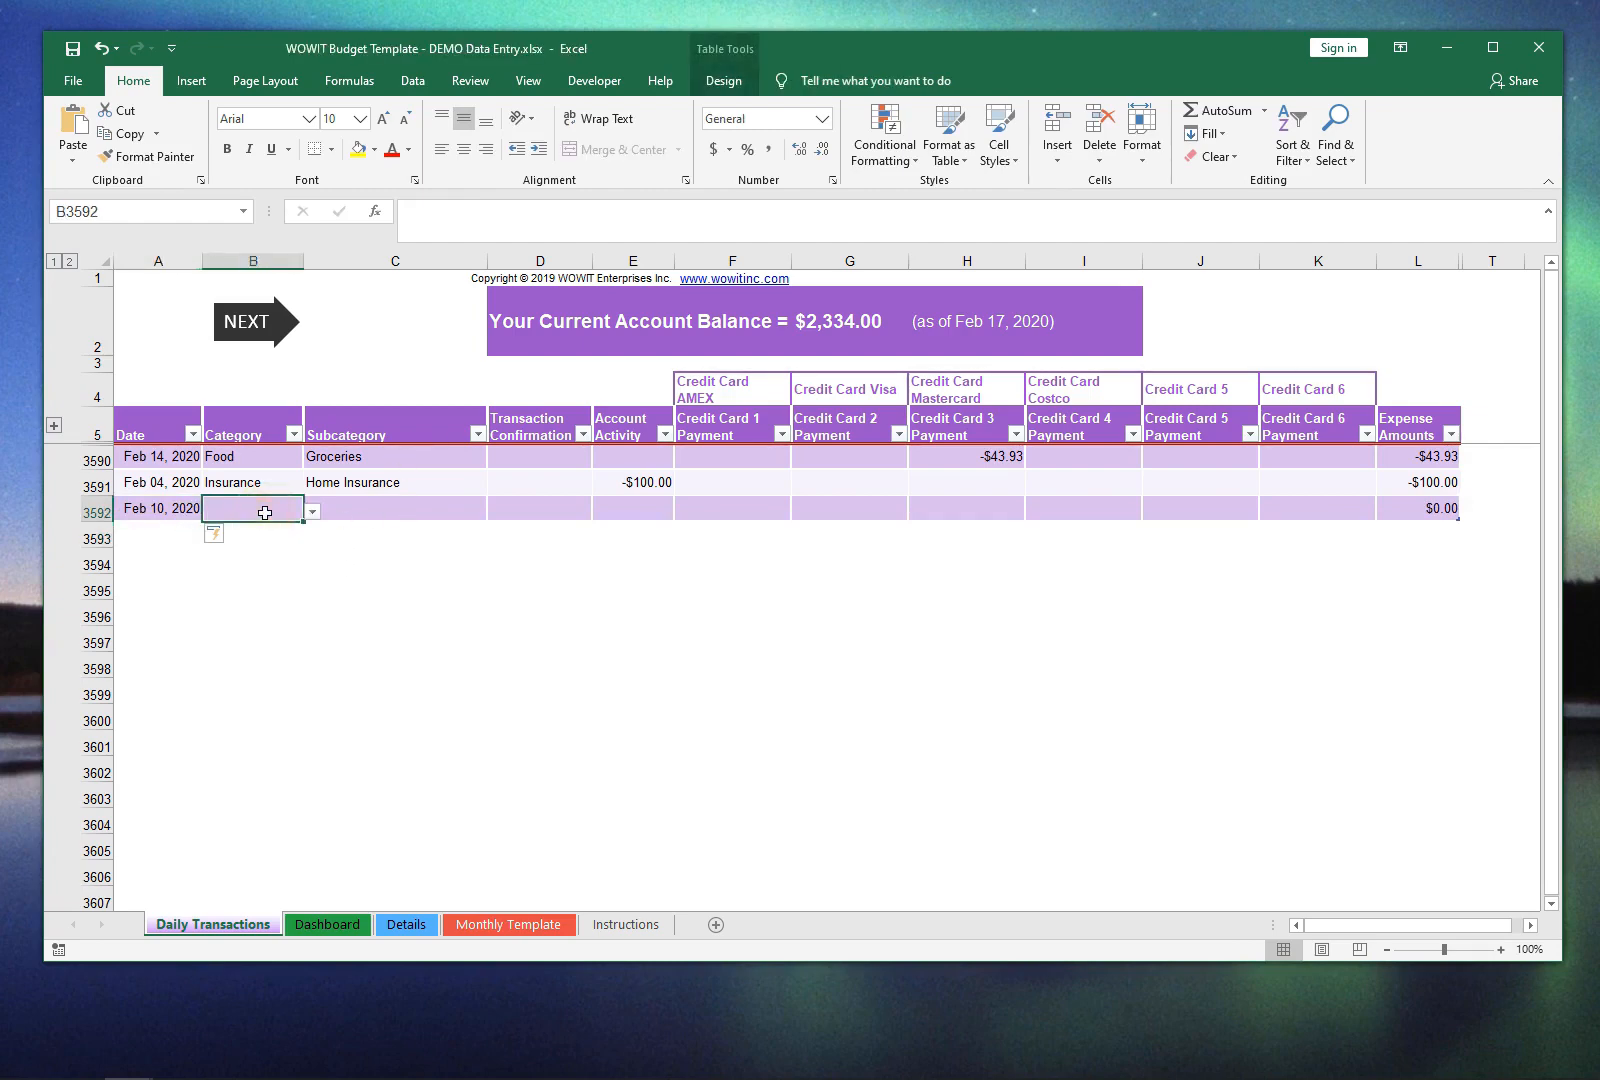
{"action": "left_click", "coordinate": [313, 512]}
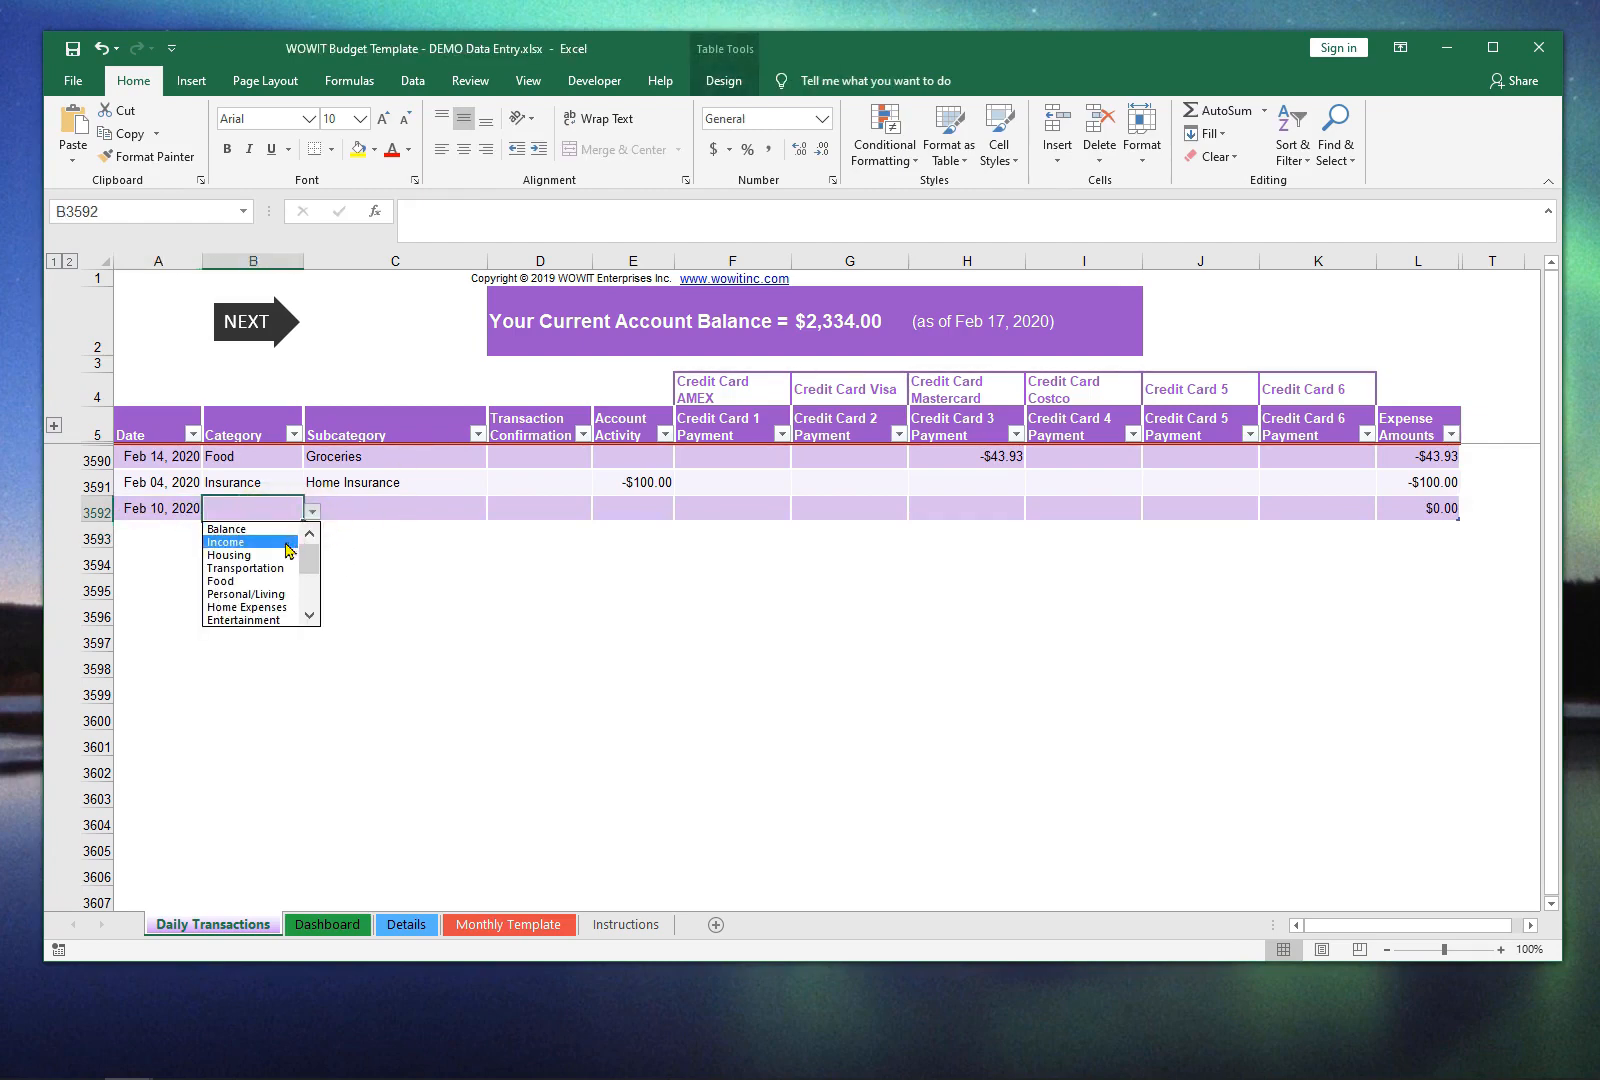
{"action": "left_click", "coordinate": [285, 550]}
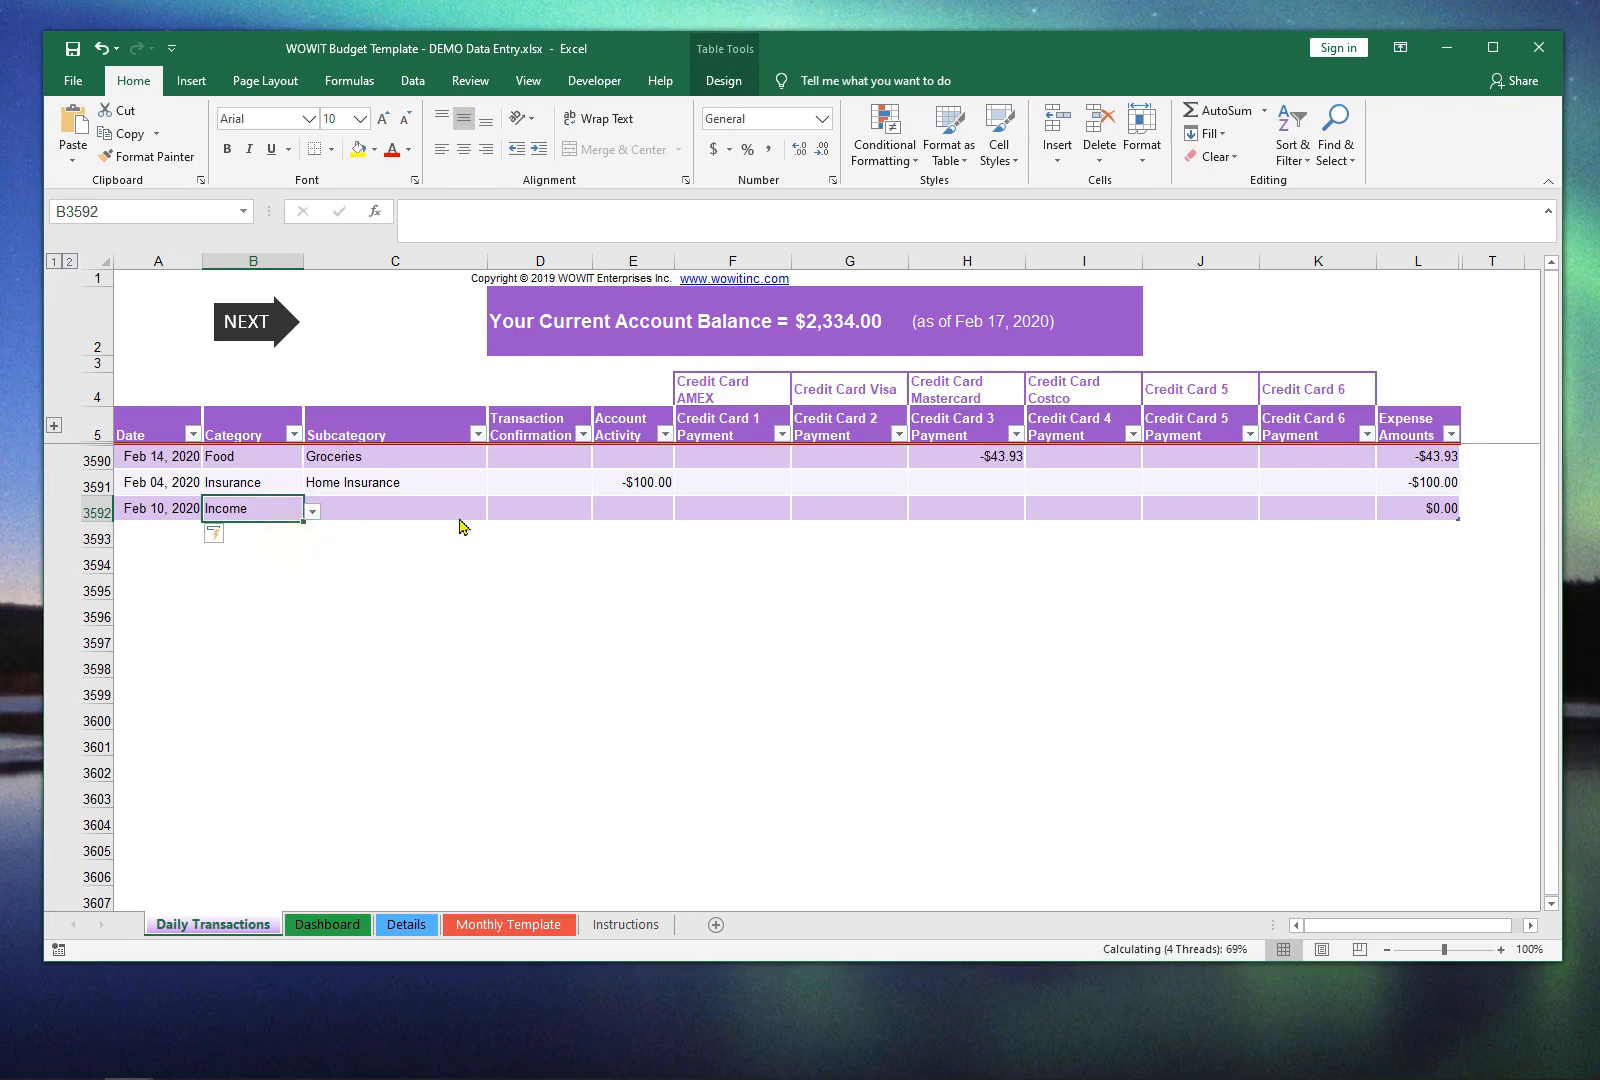
{"action": "left_click", "coordinate": [459, 515]}
{"action": "left_click", "coordinate": [495, 512]}
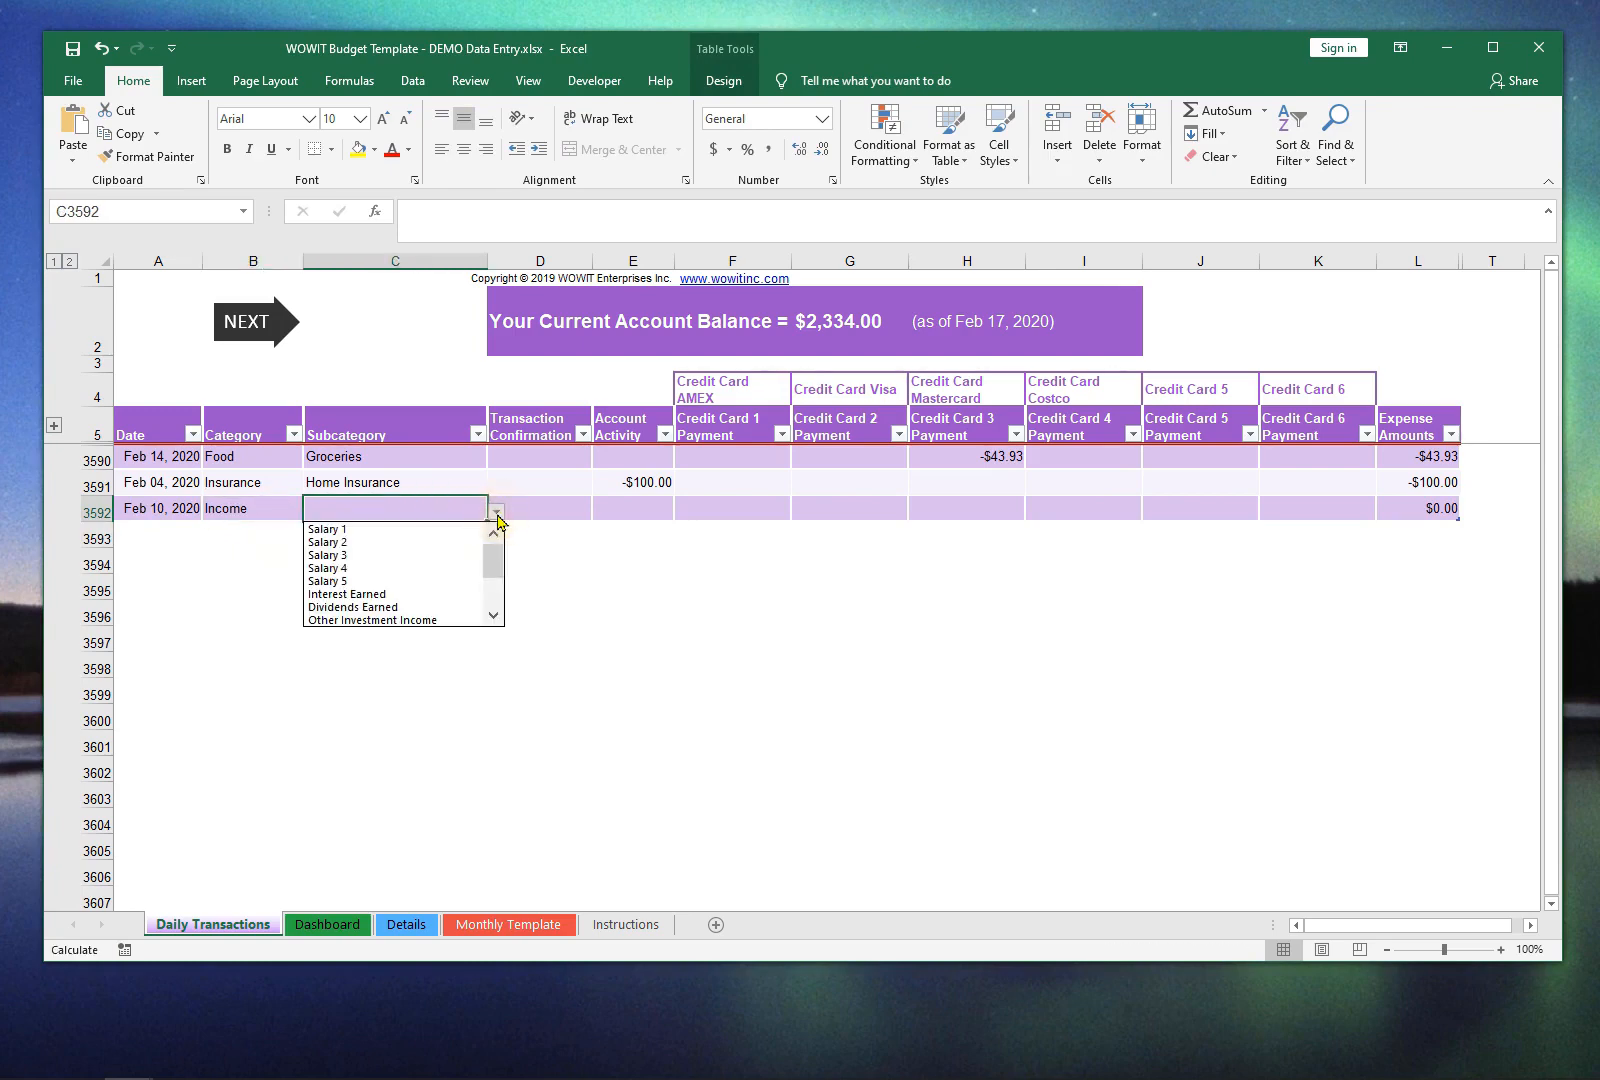
{"action": "left_click", "coordinate": [452, 529]}
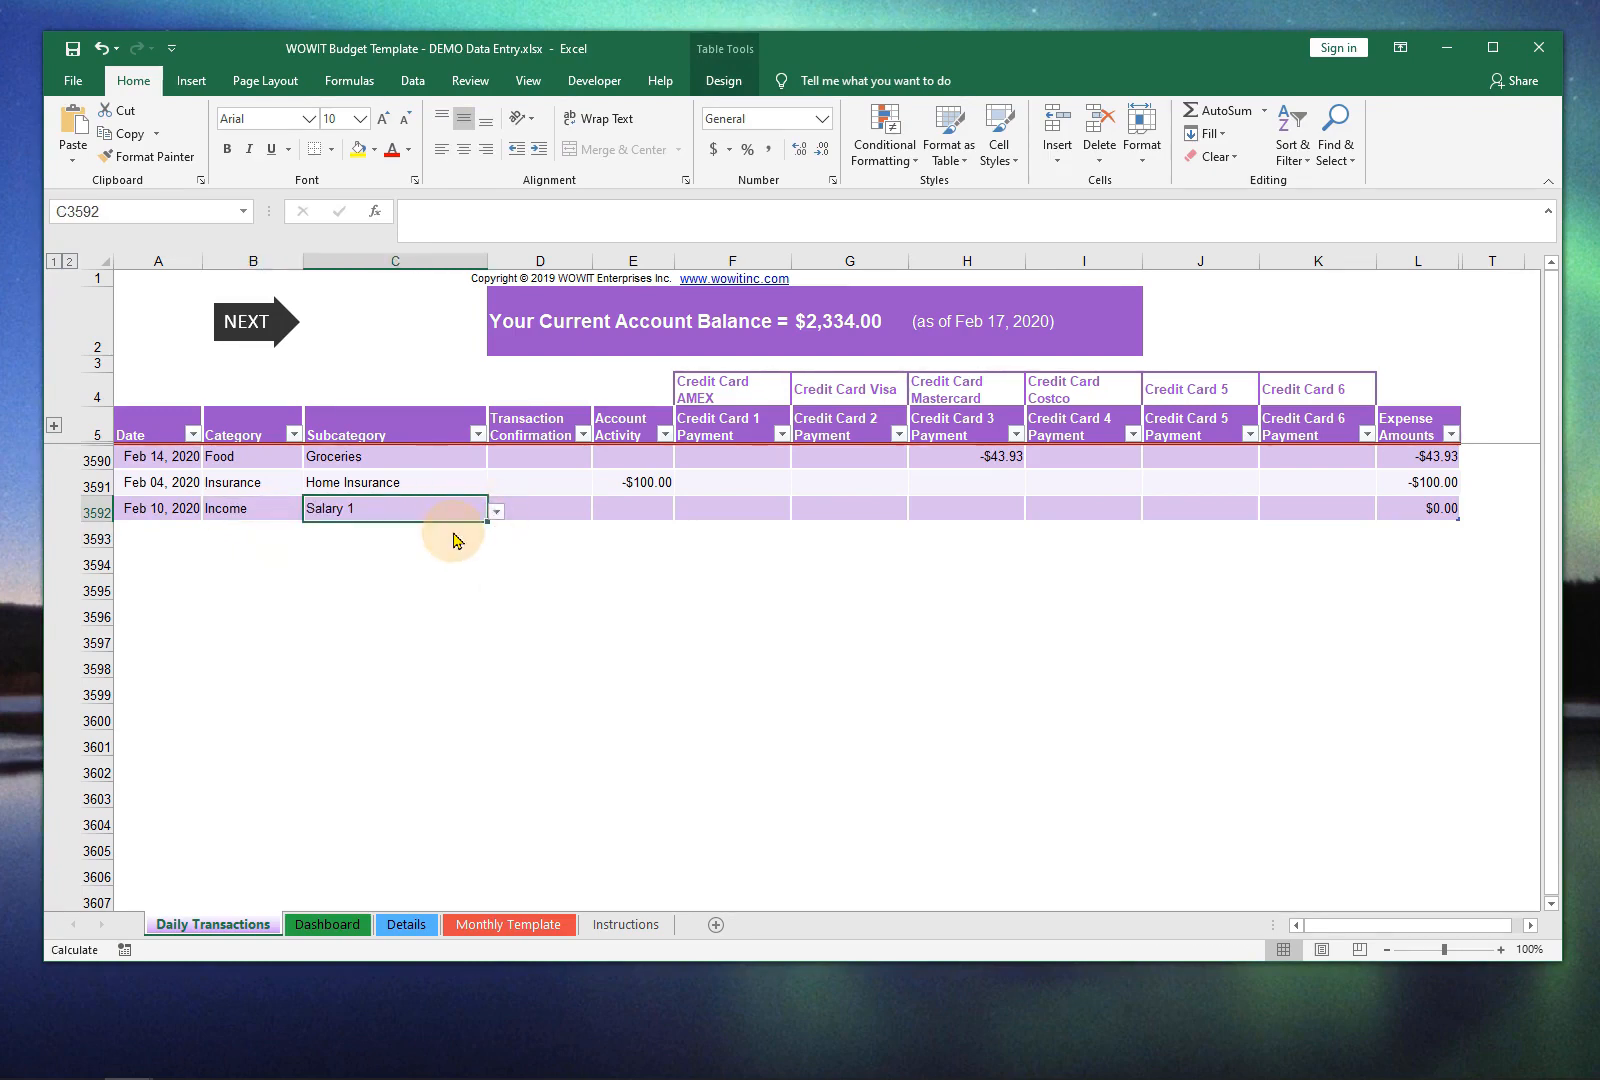
Step: Enter 1800 as the Account Activity for the Salary 1 transaction in row 3592
{"action": "left_click", "coordinate": [645, 511]}
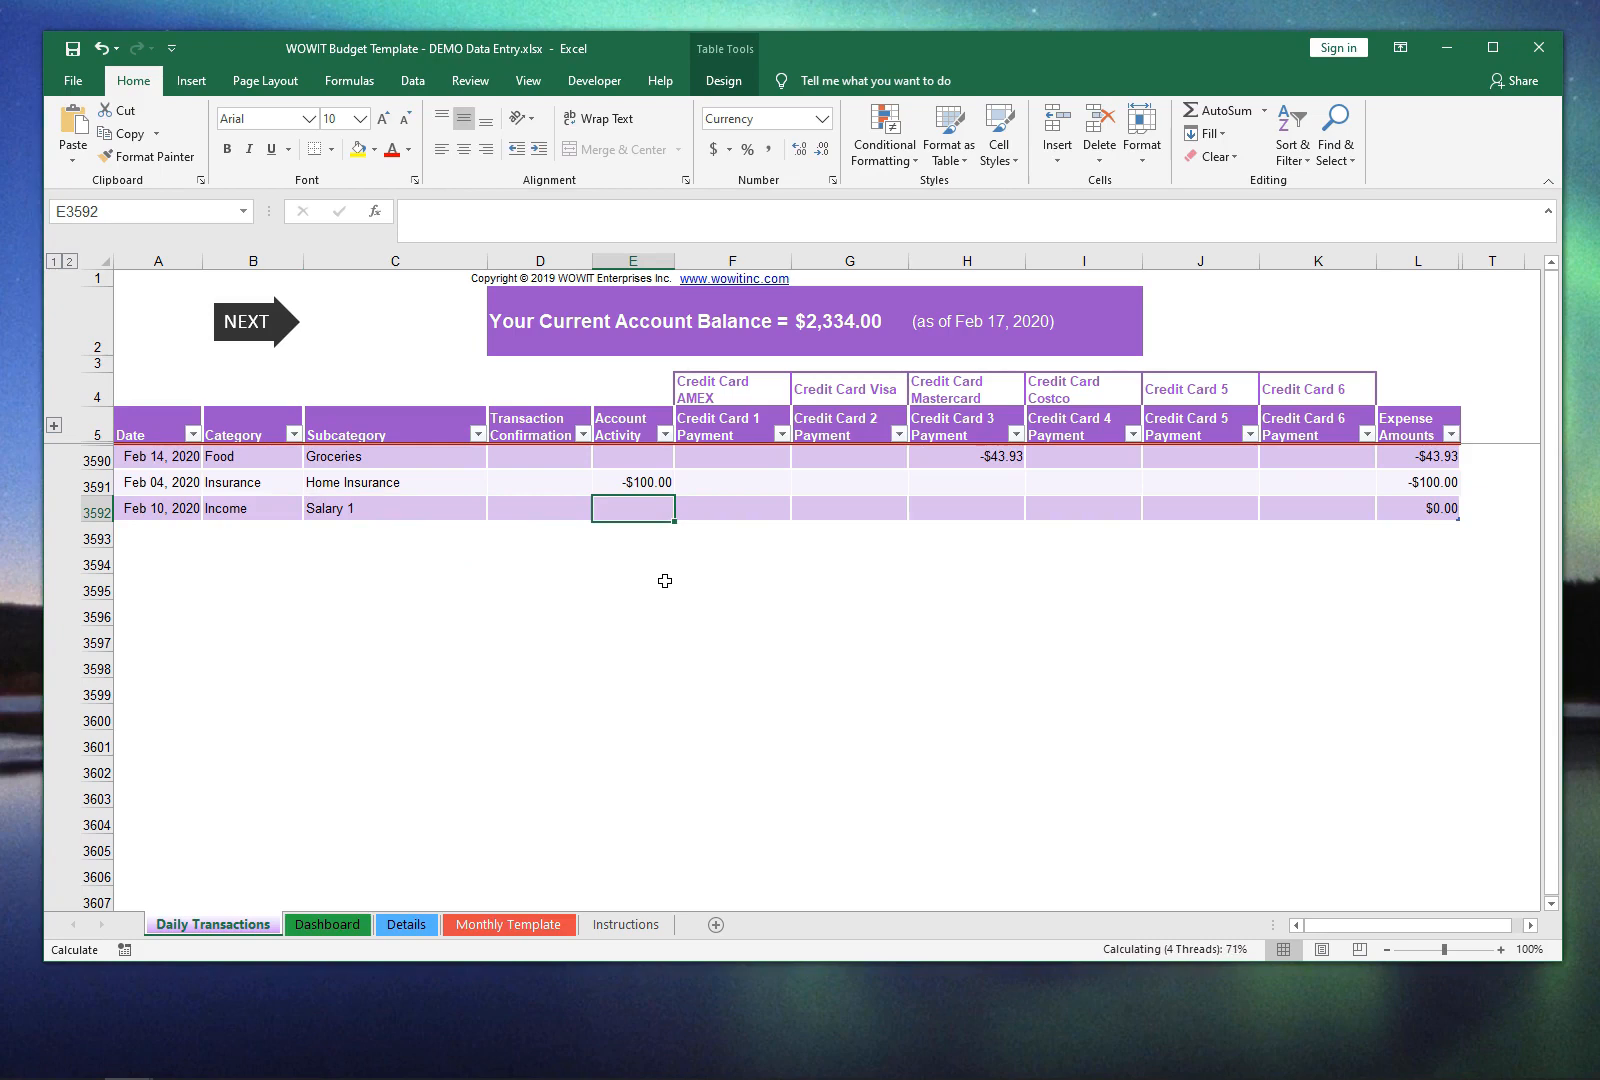
{"action": "type", "text": "1800"}
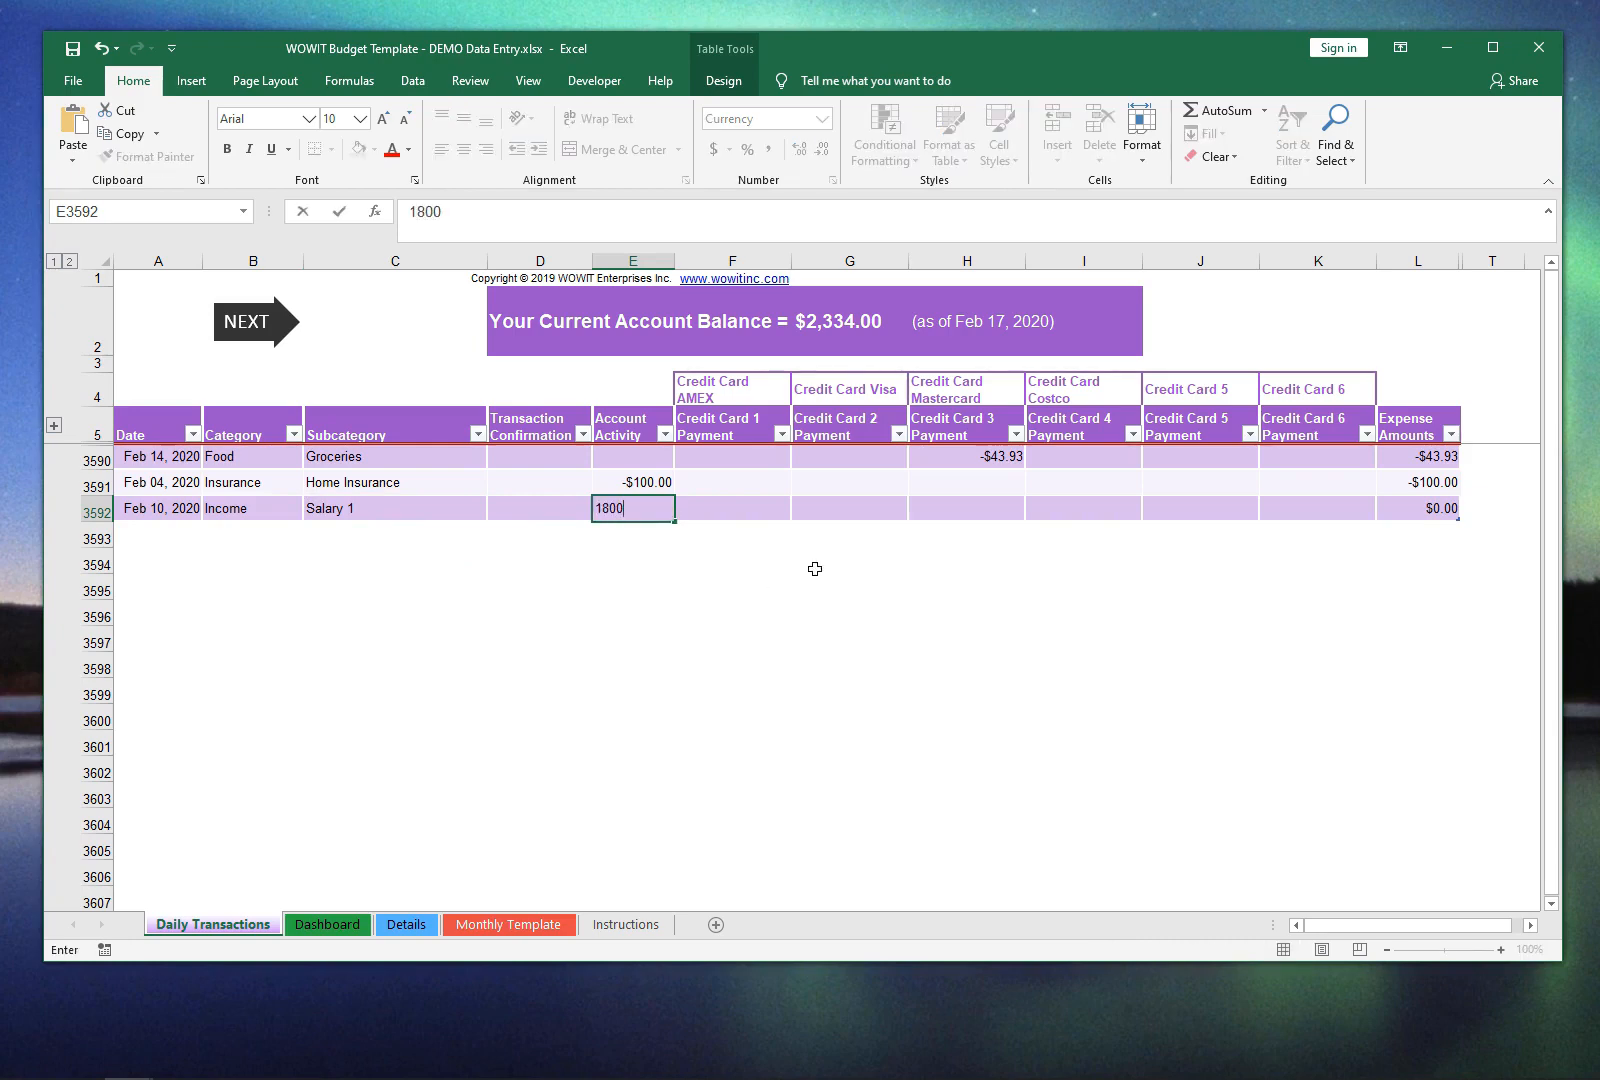
{"action": "key", "text": "Return"}
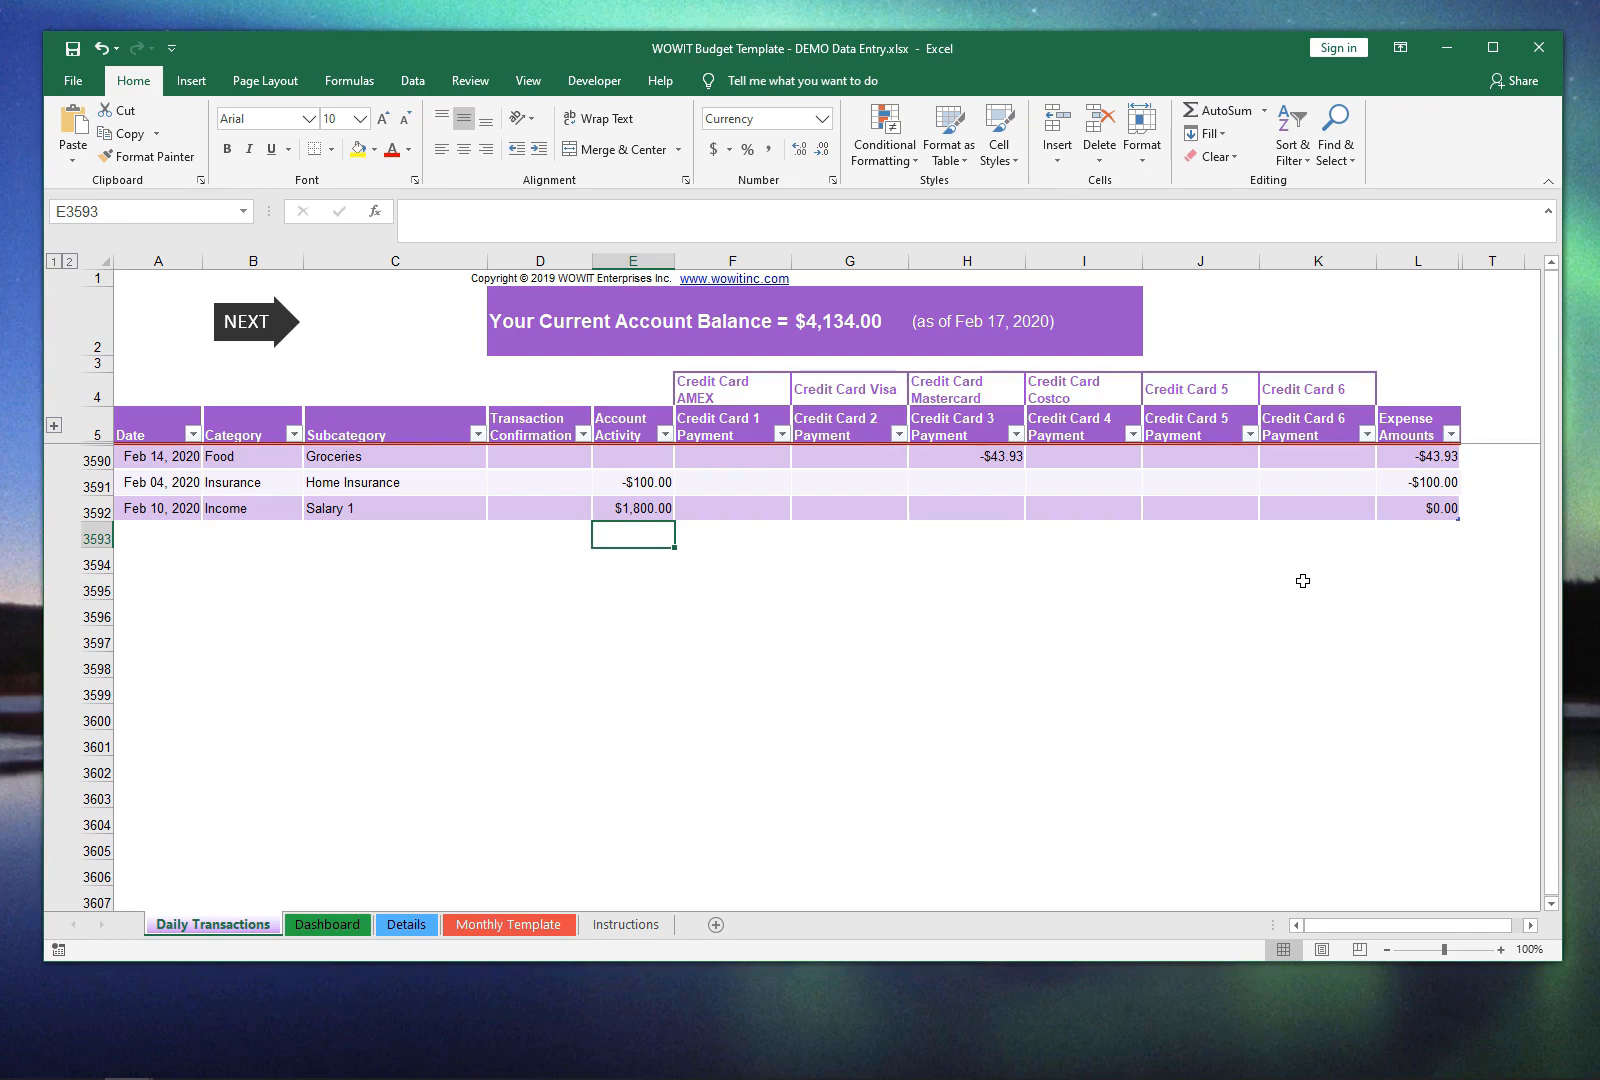
Step: Start a fourth transaction in row 3593 with the date 12feb
{"action": "key", "text": "Left"}
{"action": "key", "text": "Left"}
{"action": "key", "text": "Left"}
{"action": "key", "text": "Left"}
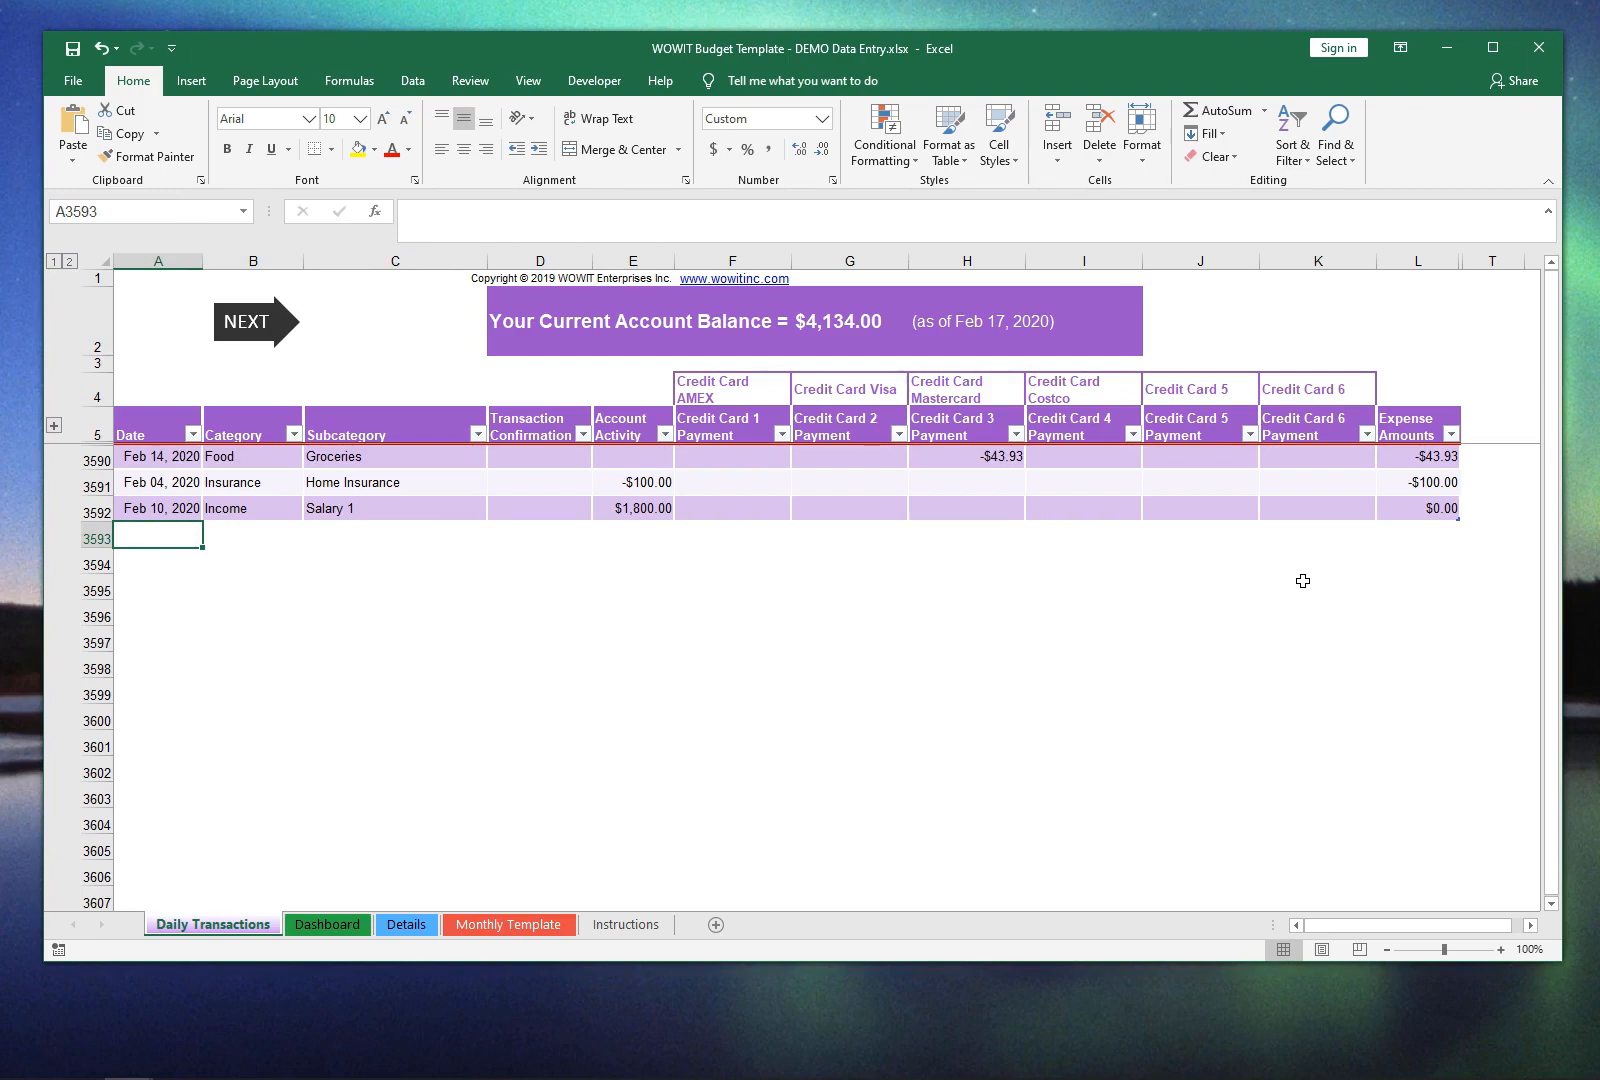
{"action": "type", "text": "12feb"}
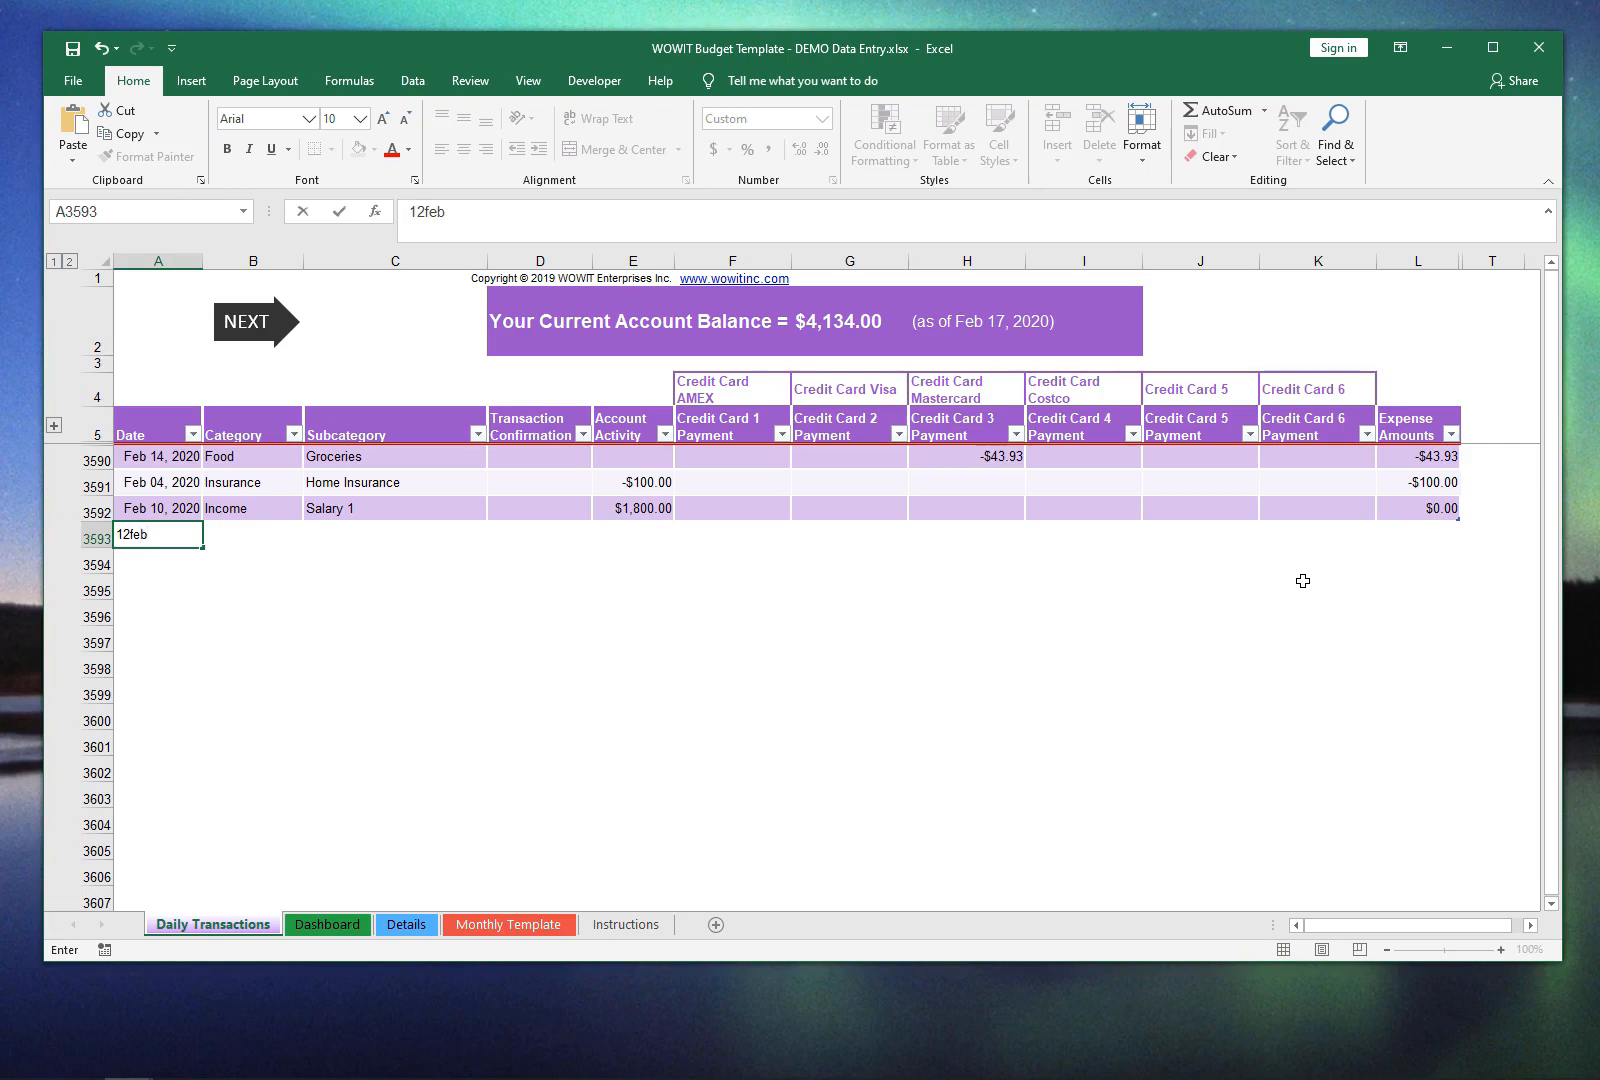
{"action": "key", "text": "Tab"}
Step: Set the Feb 12 transaction's category to Income and its subcategory to Deposits/Transfers from Other Accounts
{"action": "key", "text": "alt+Down"}
{"action": "left_click", "coordinate": [272, 568]}
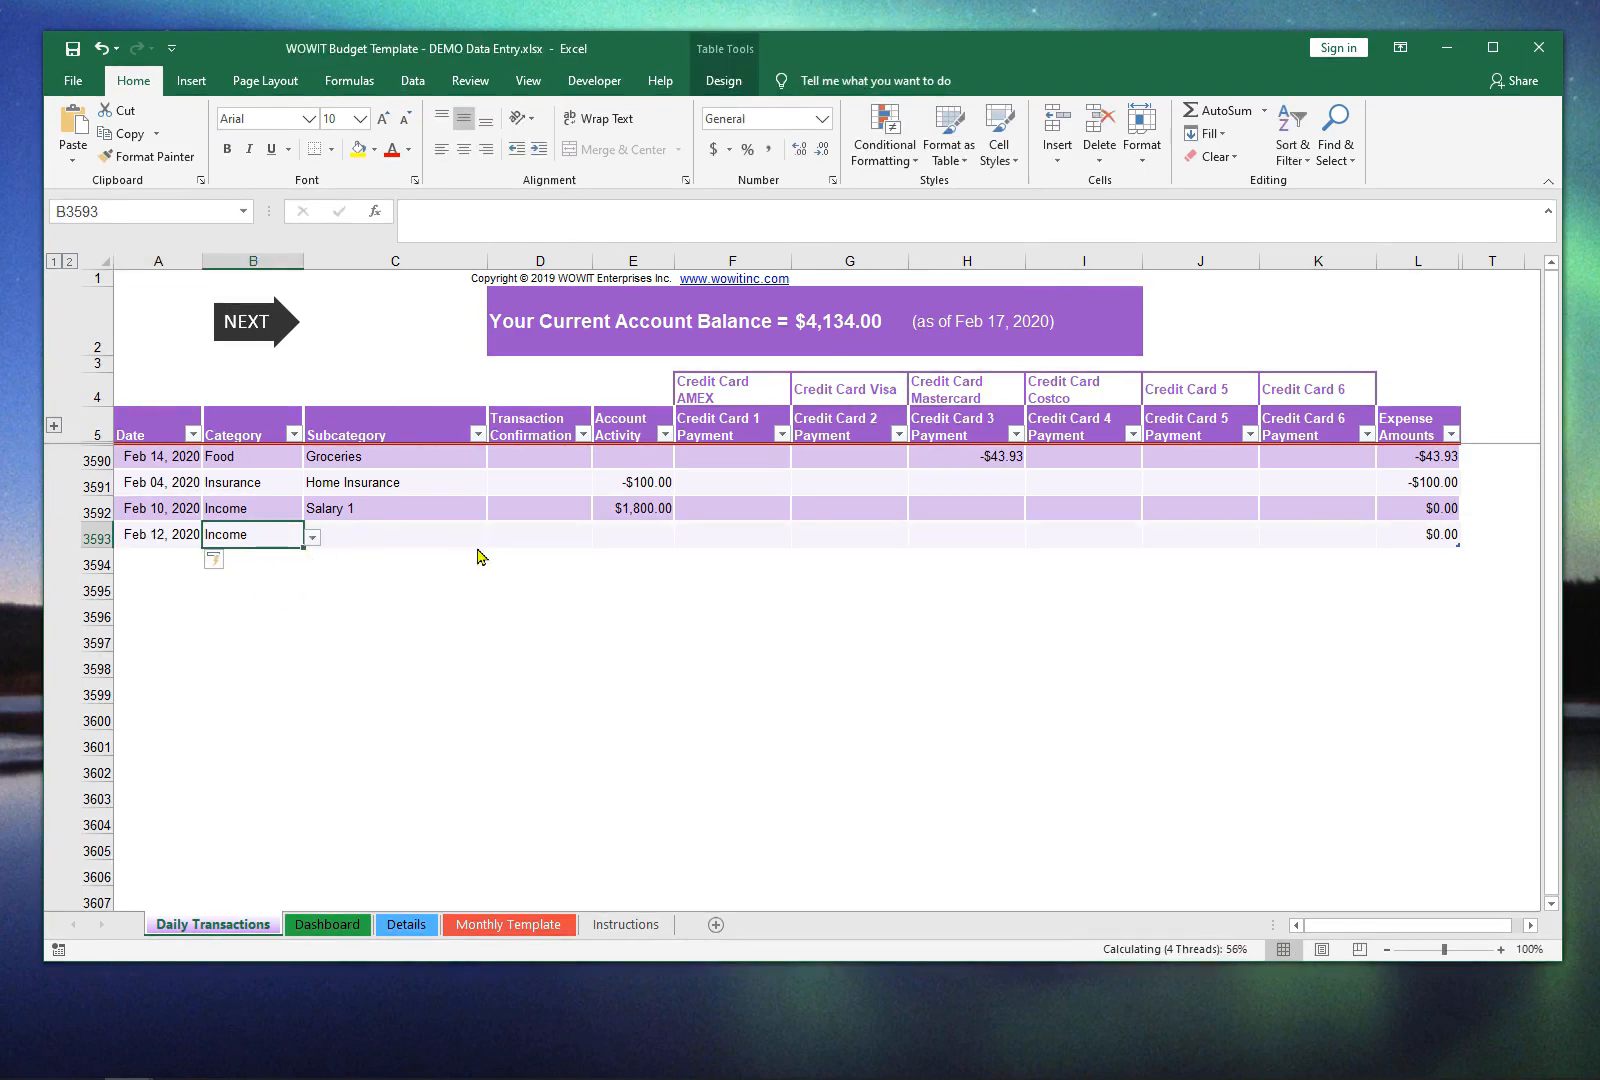
{"action": "left_click", "coordinate": [448, 537]}
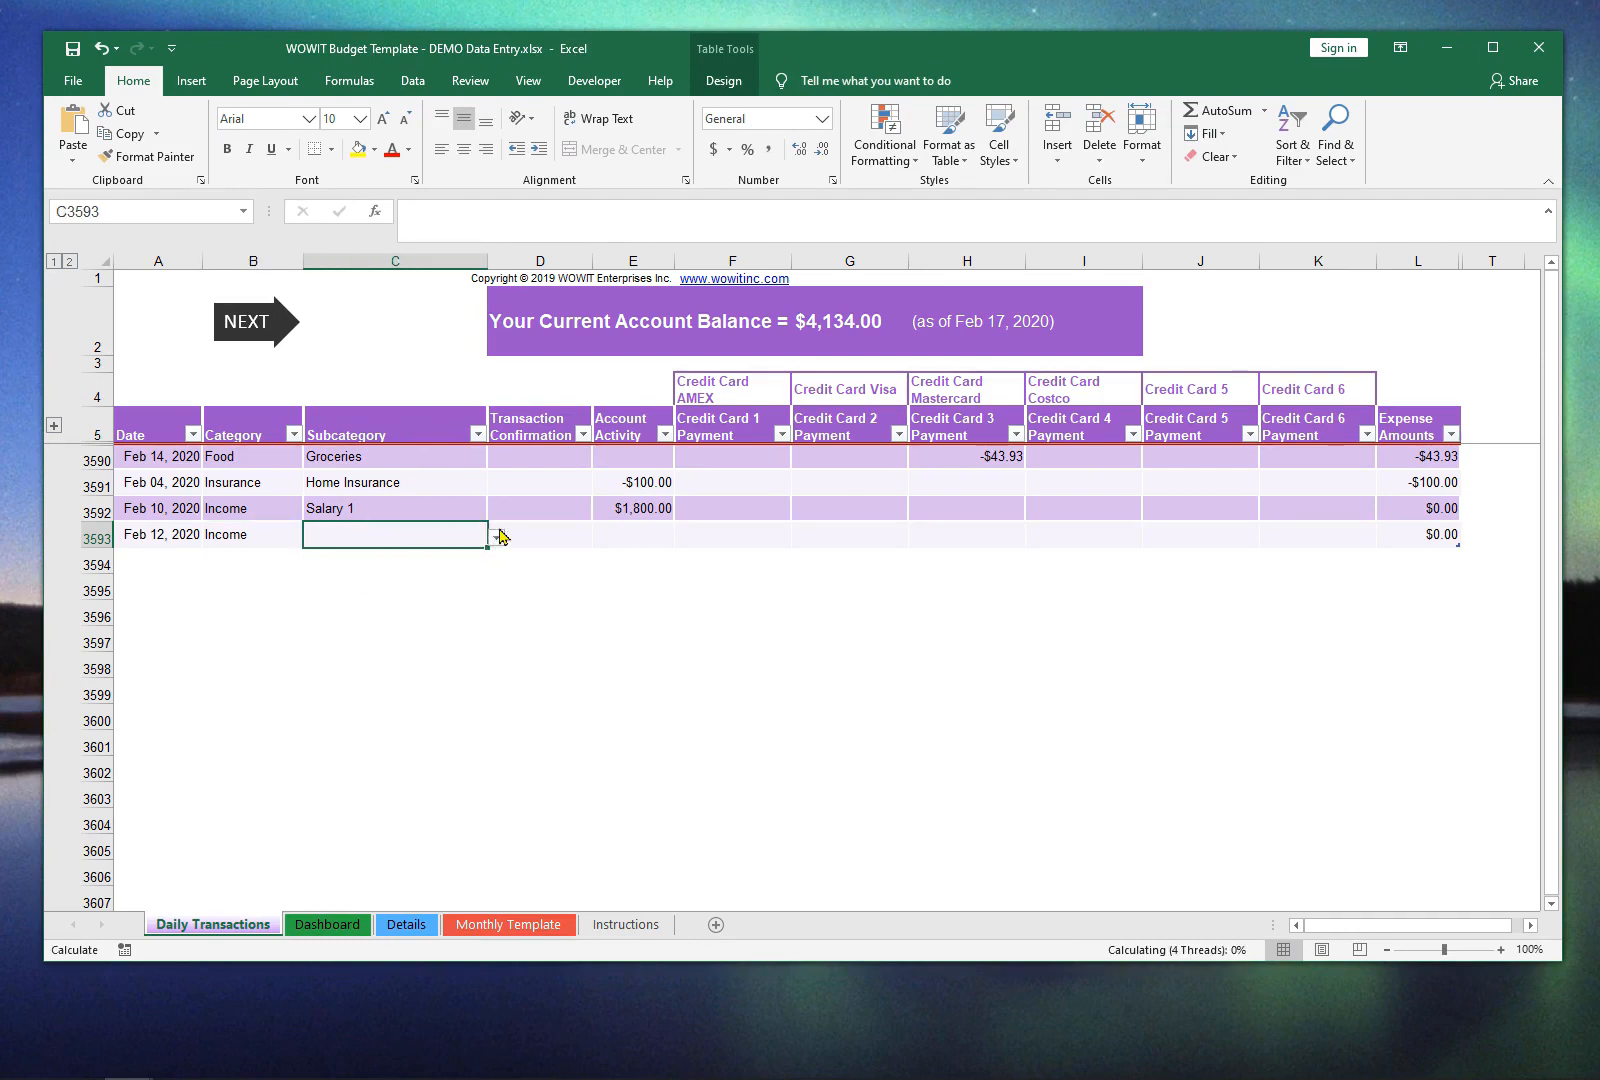
{"action": "left_click", "coordinate": [497, 538]}
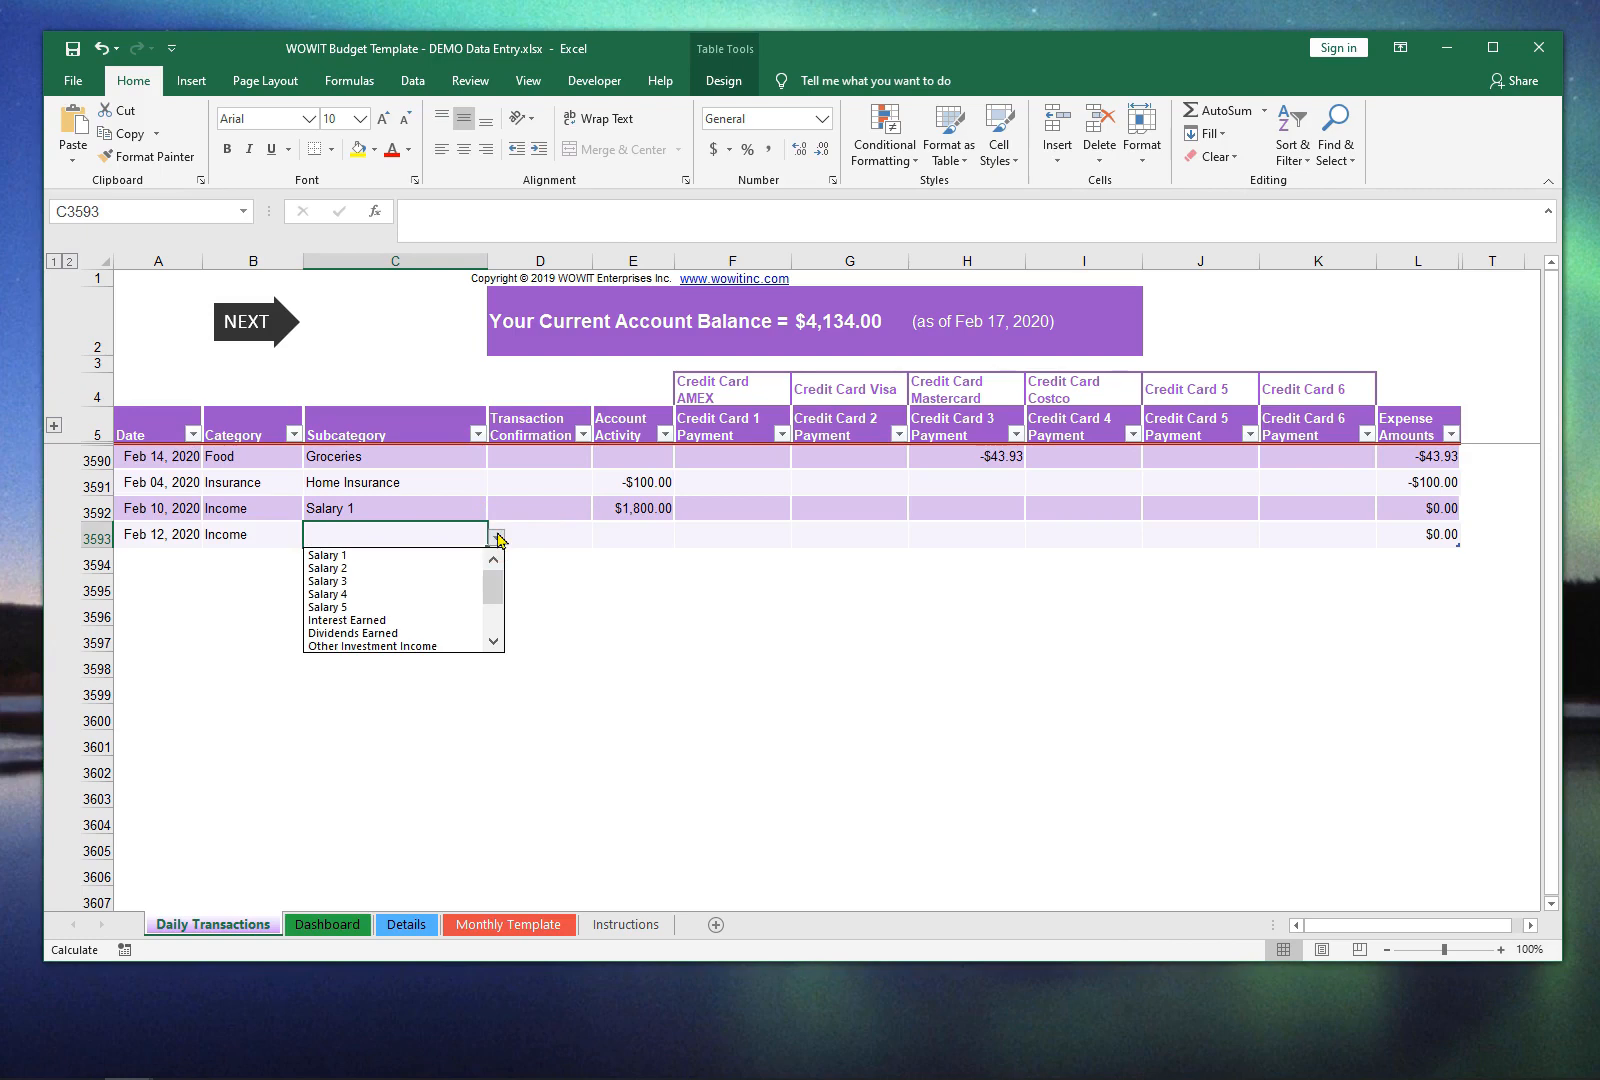
{"action": "left_click", "coordinate": [495, 625]}
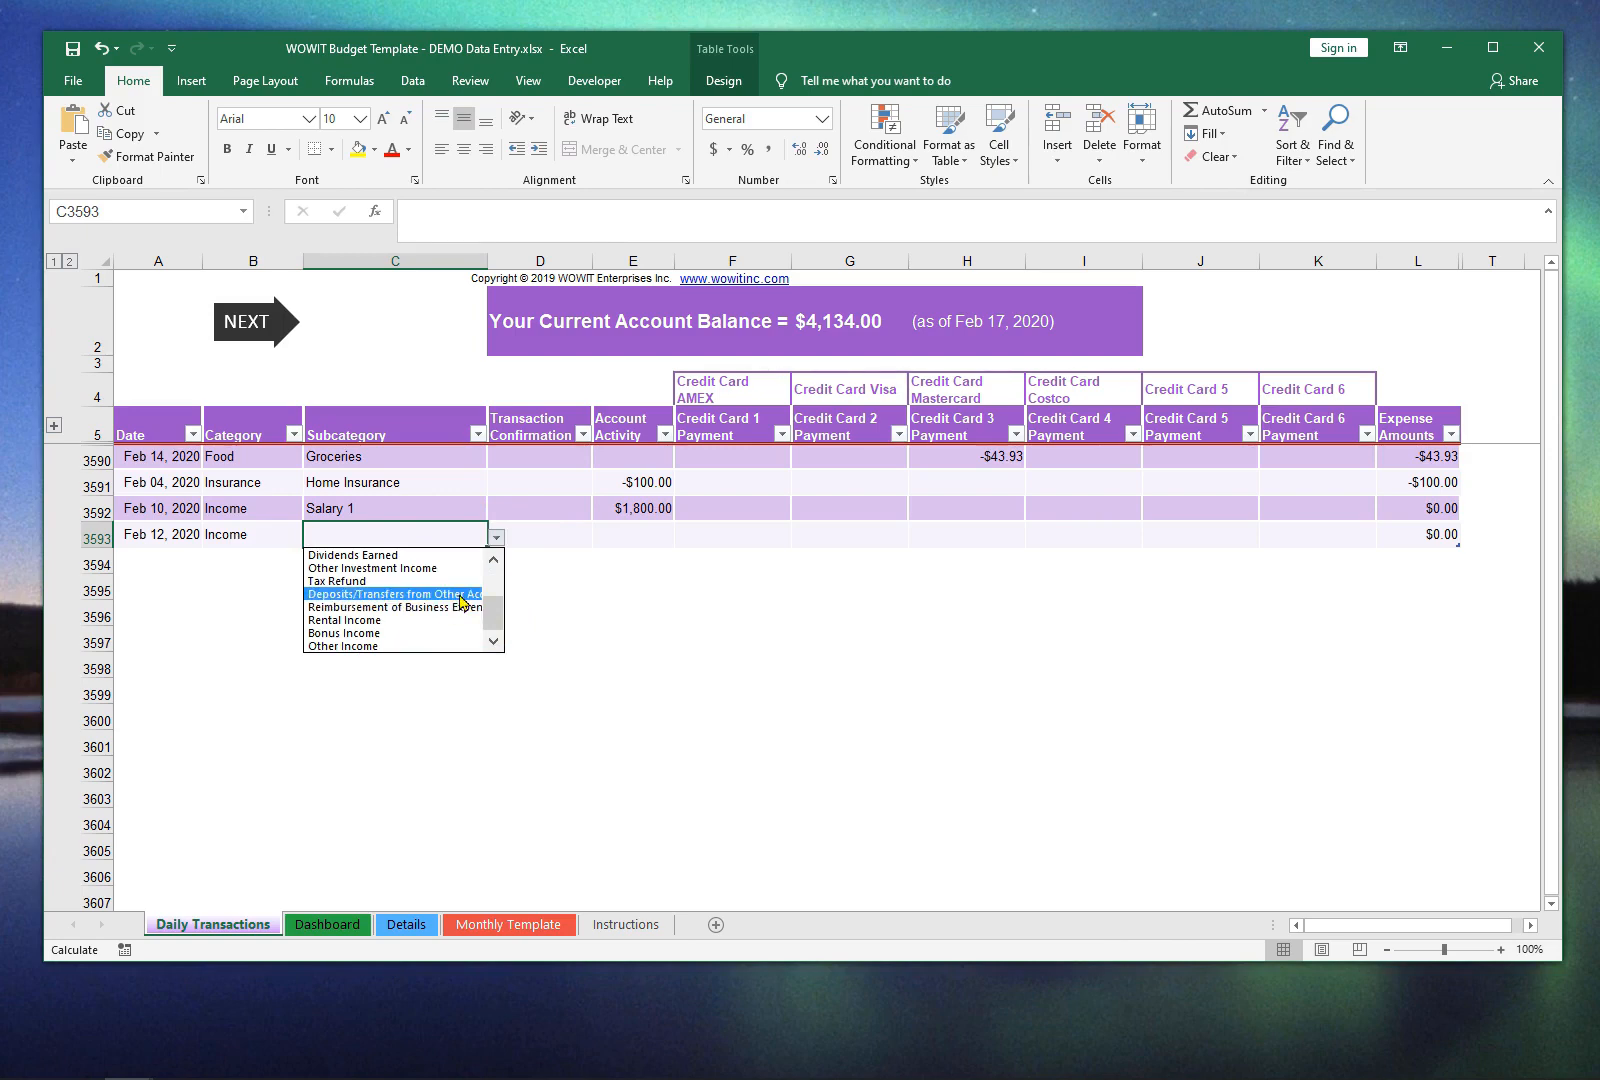
{"action": "left_click", "coordinate": [459, 595]}
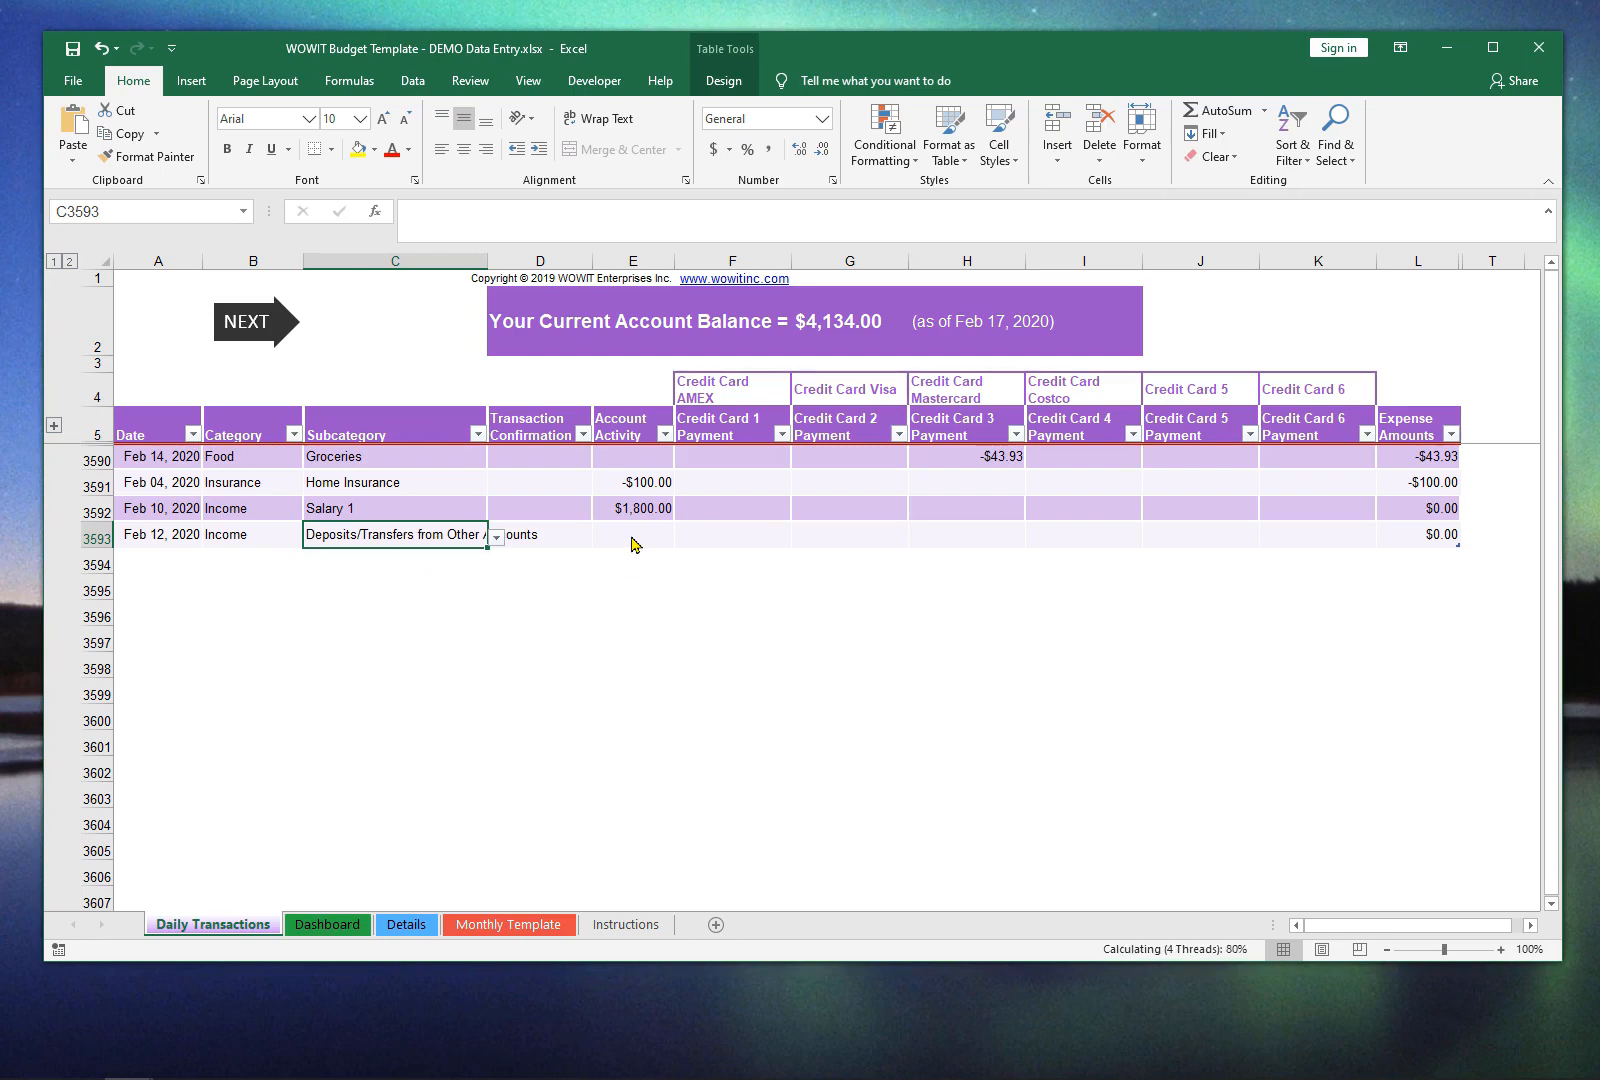
Step: Enter 2500 as the Account Activity for the Deposits/Transfers from Other Accounts transaction in row 3593
{"action": "left_click", "coordinate": [631, 540]}
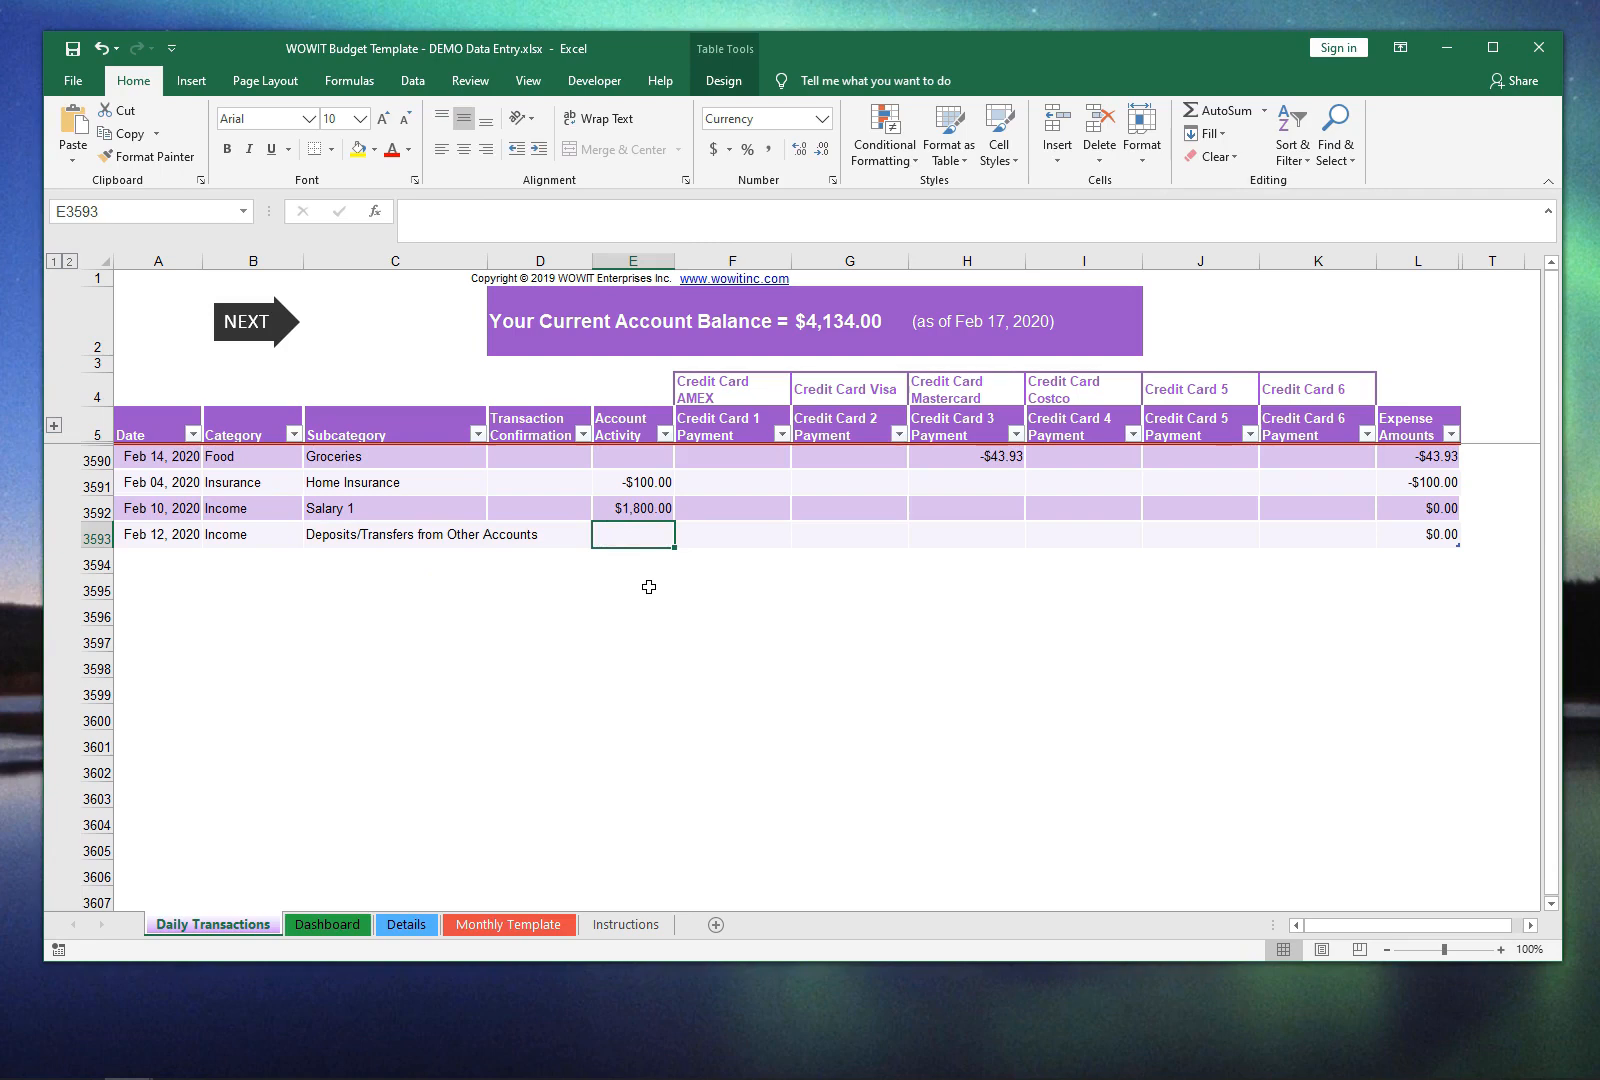
{"action": "type", "text": "2500"}
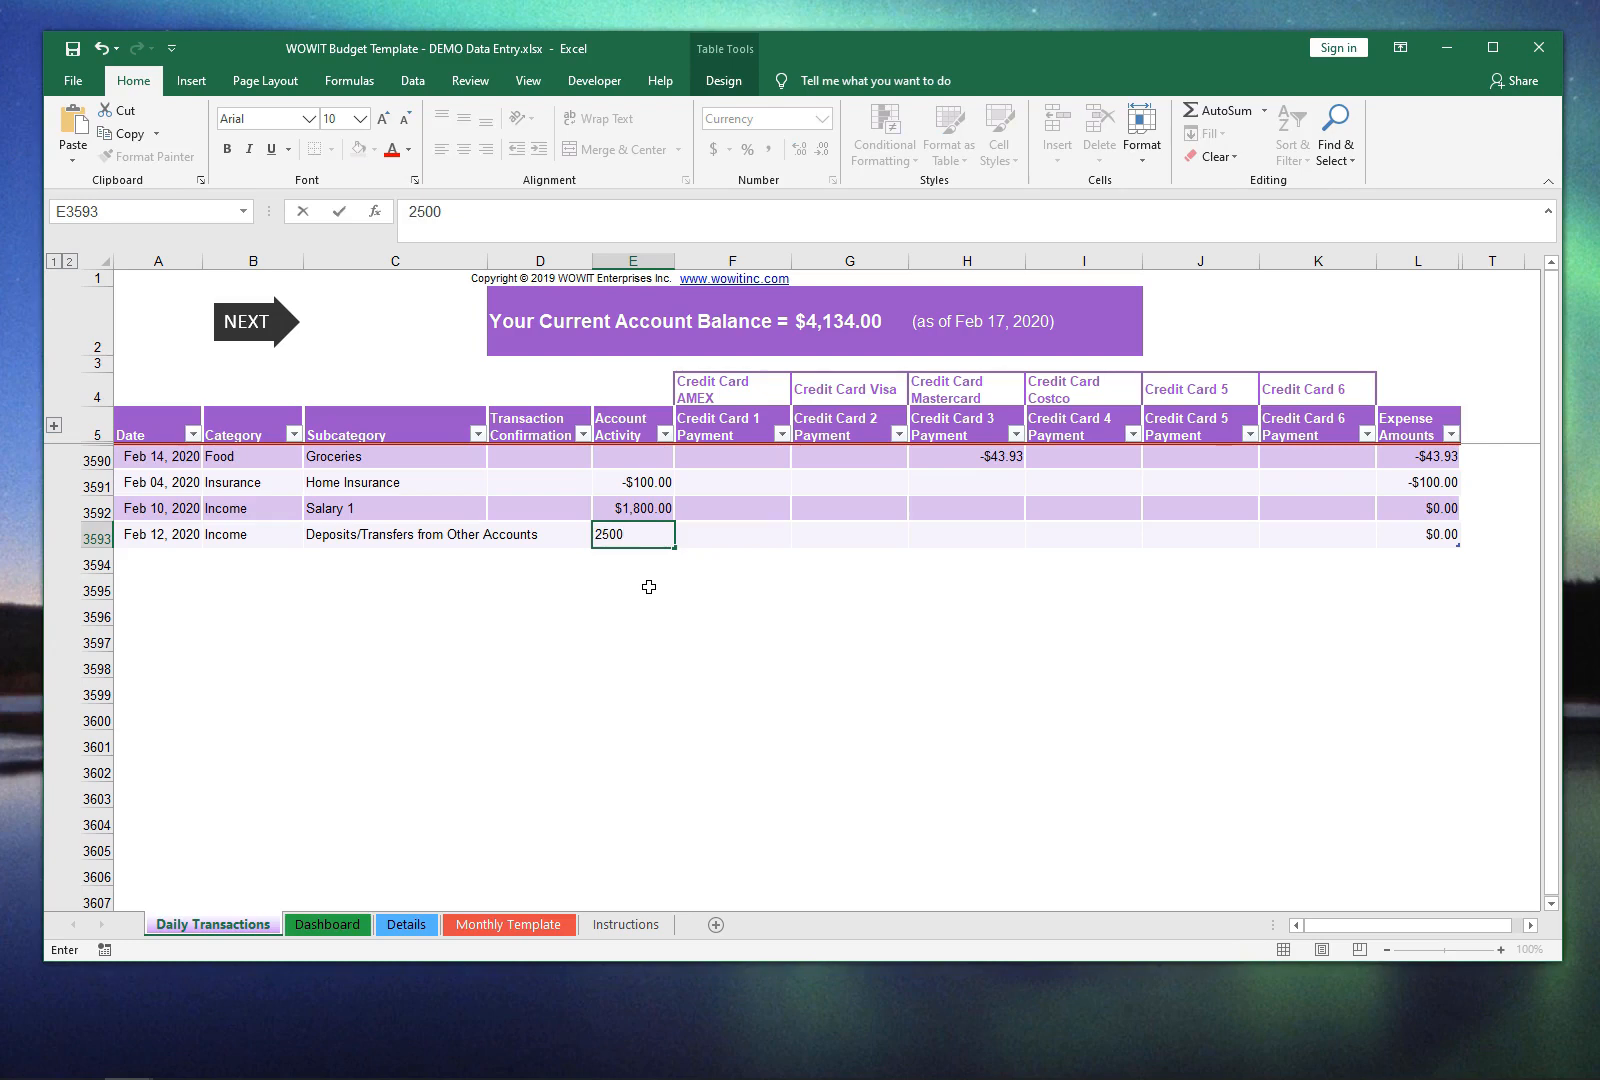
{"action": "key", "text": "Left"}
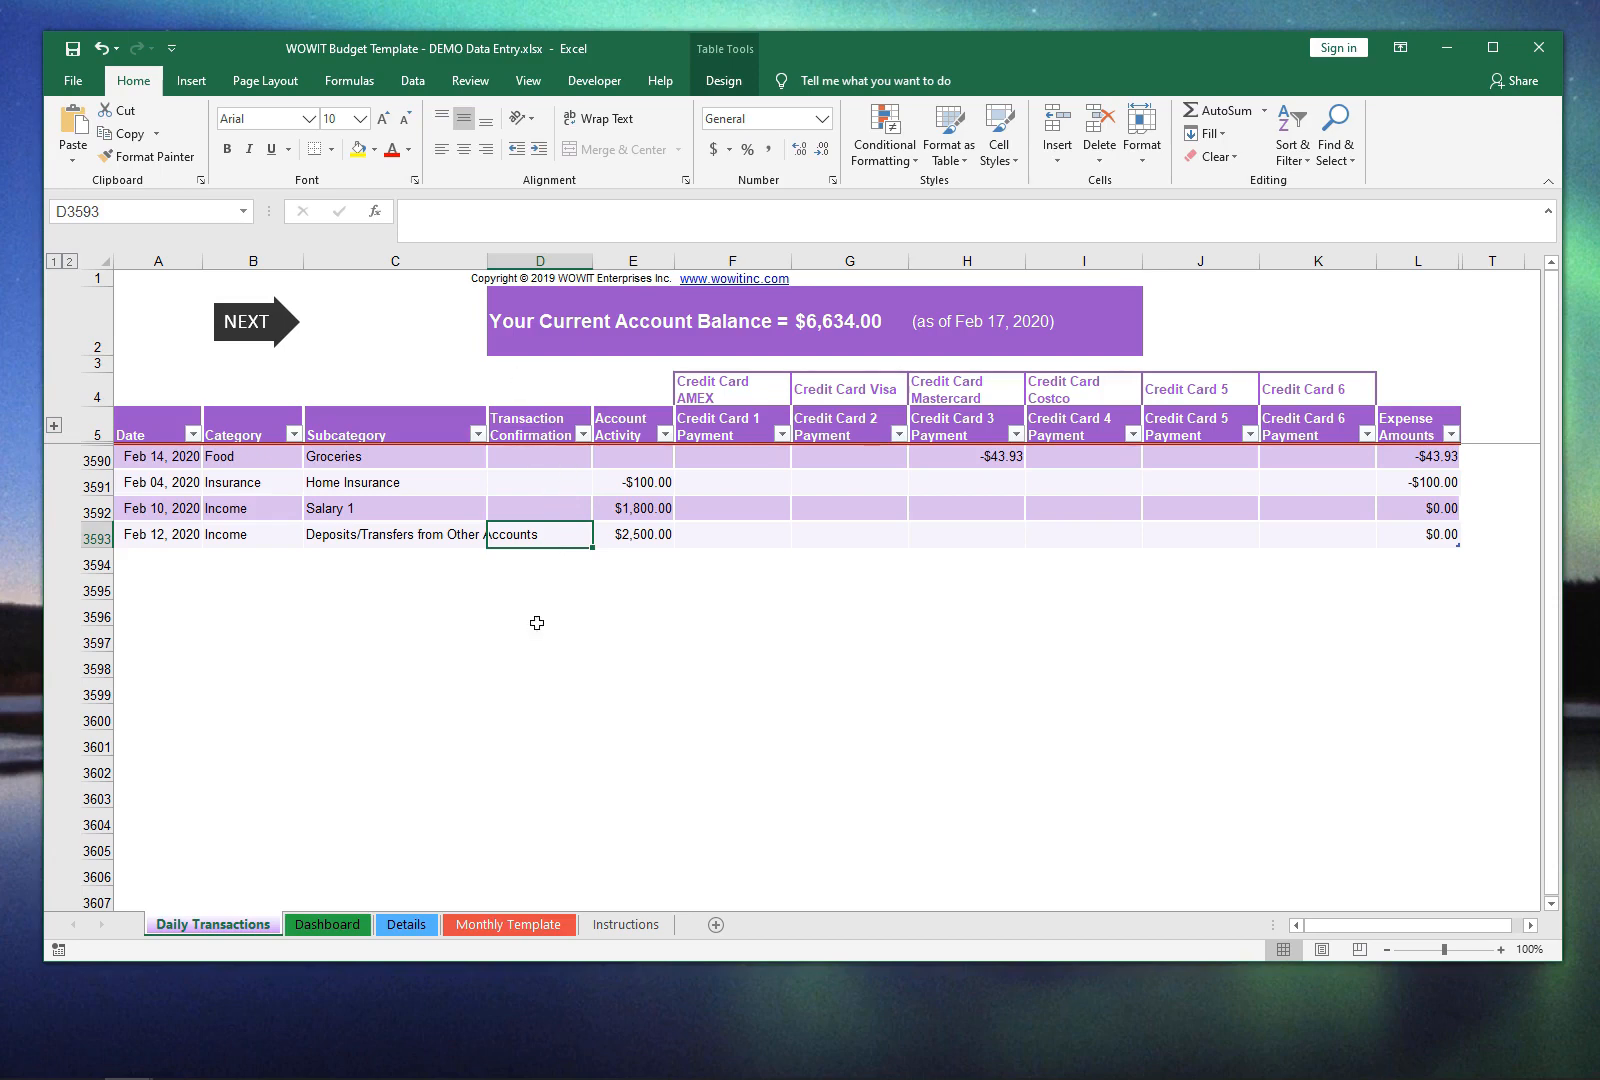
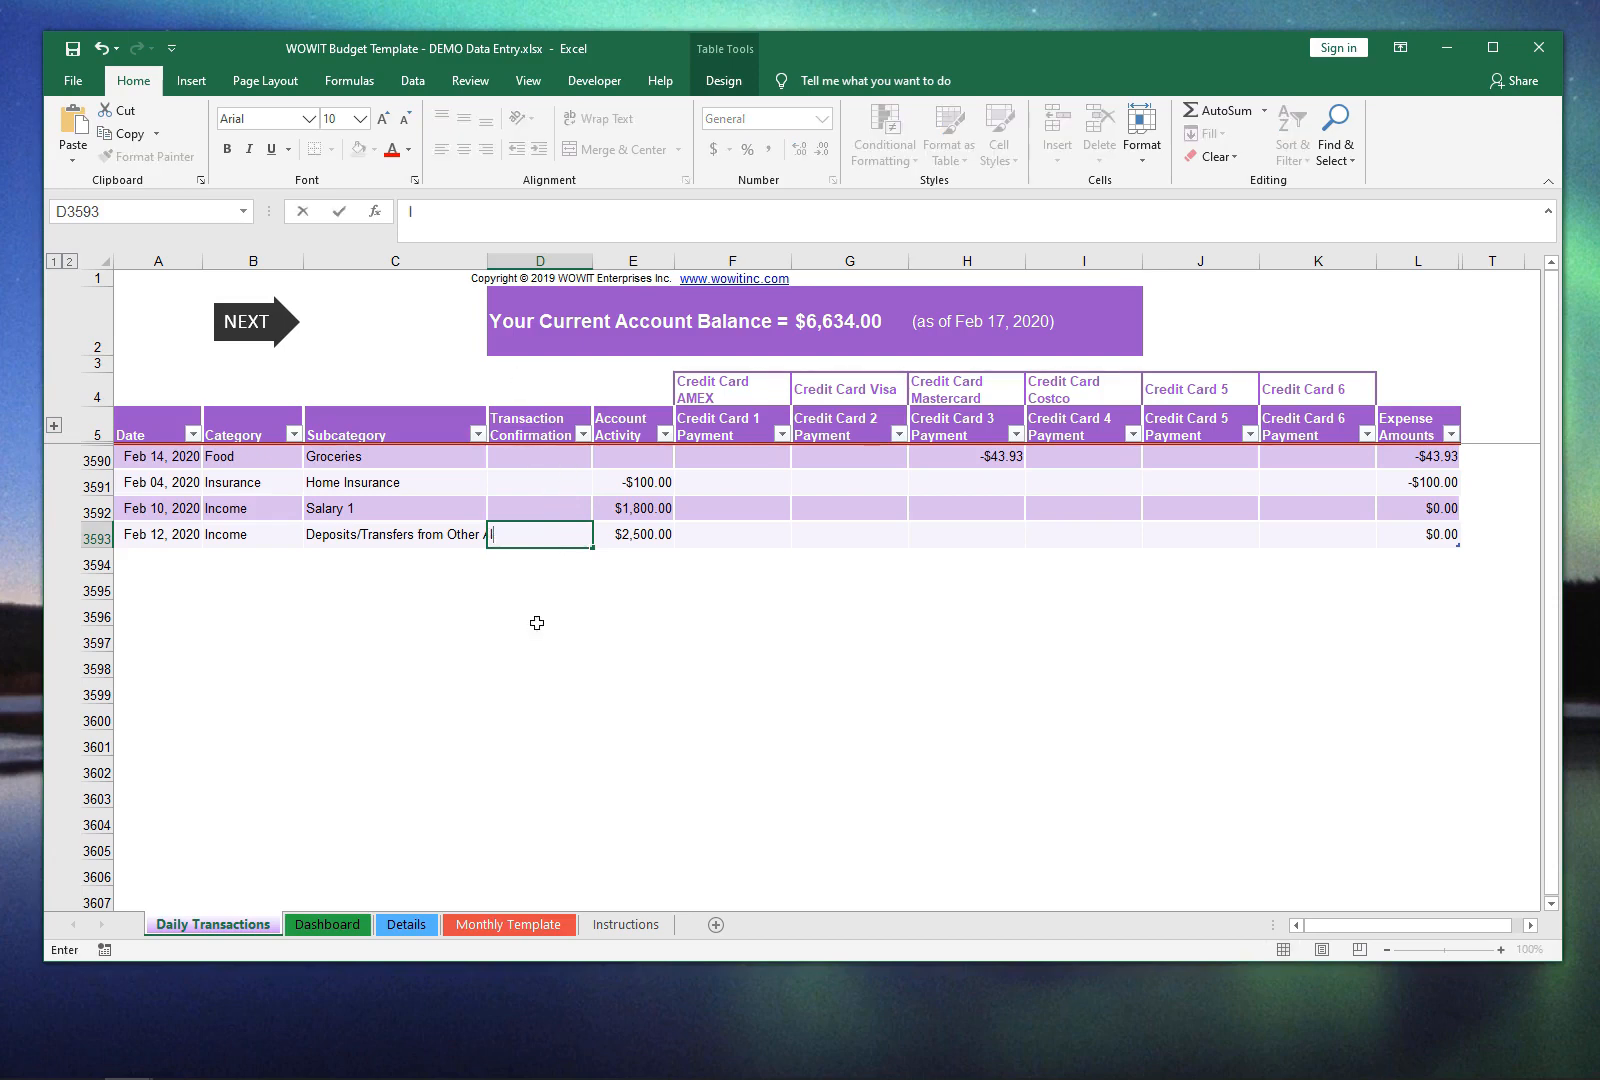
Step: Enter the transfer's confirmation number as the Transaction Confirmation in row 3593
{"action": "key", "text": "ctrl+Return"}
{"action": "key", "text": "Left"}
{"action": "key", "text": "Left"}
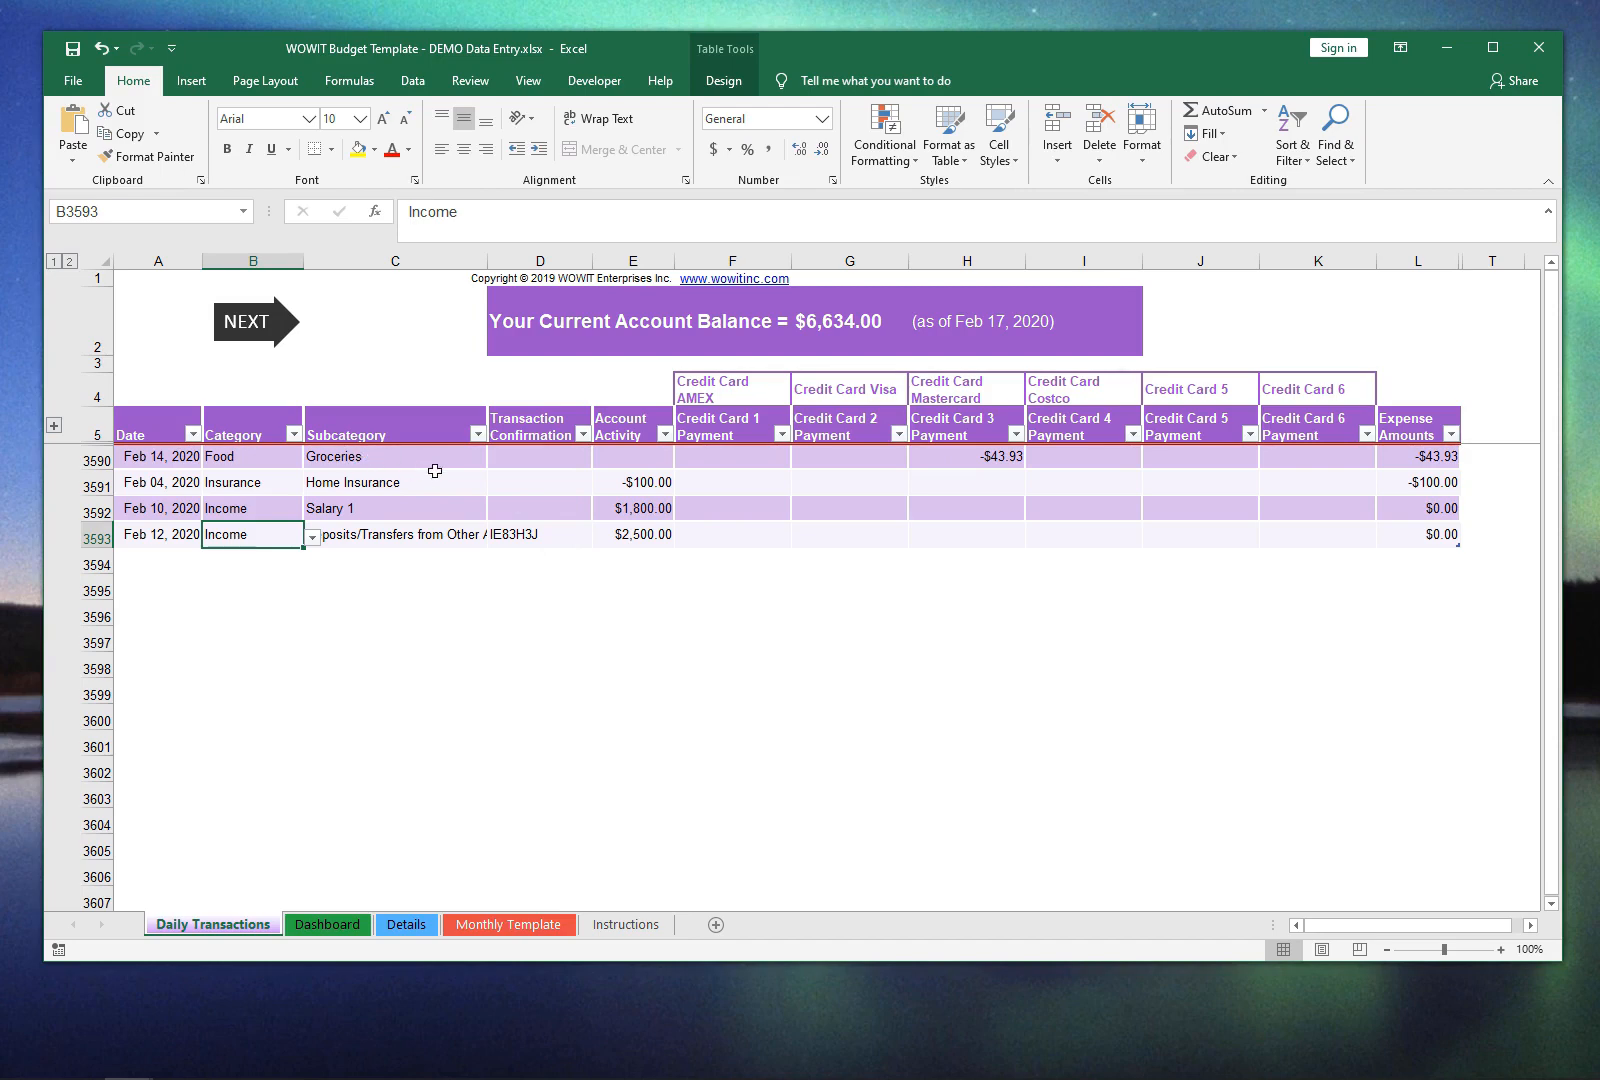
Step: Enter a note about a party, with the host's name, as the Transaction Confirmation for the Groceries transaction in row 3590
{"action": "left_click", "coordinate": [530, 462]}
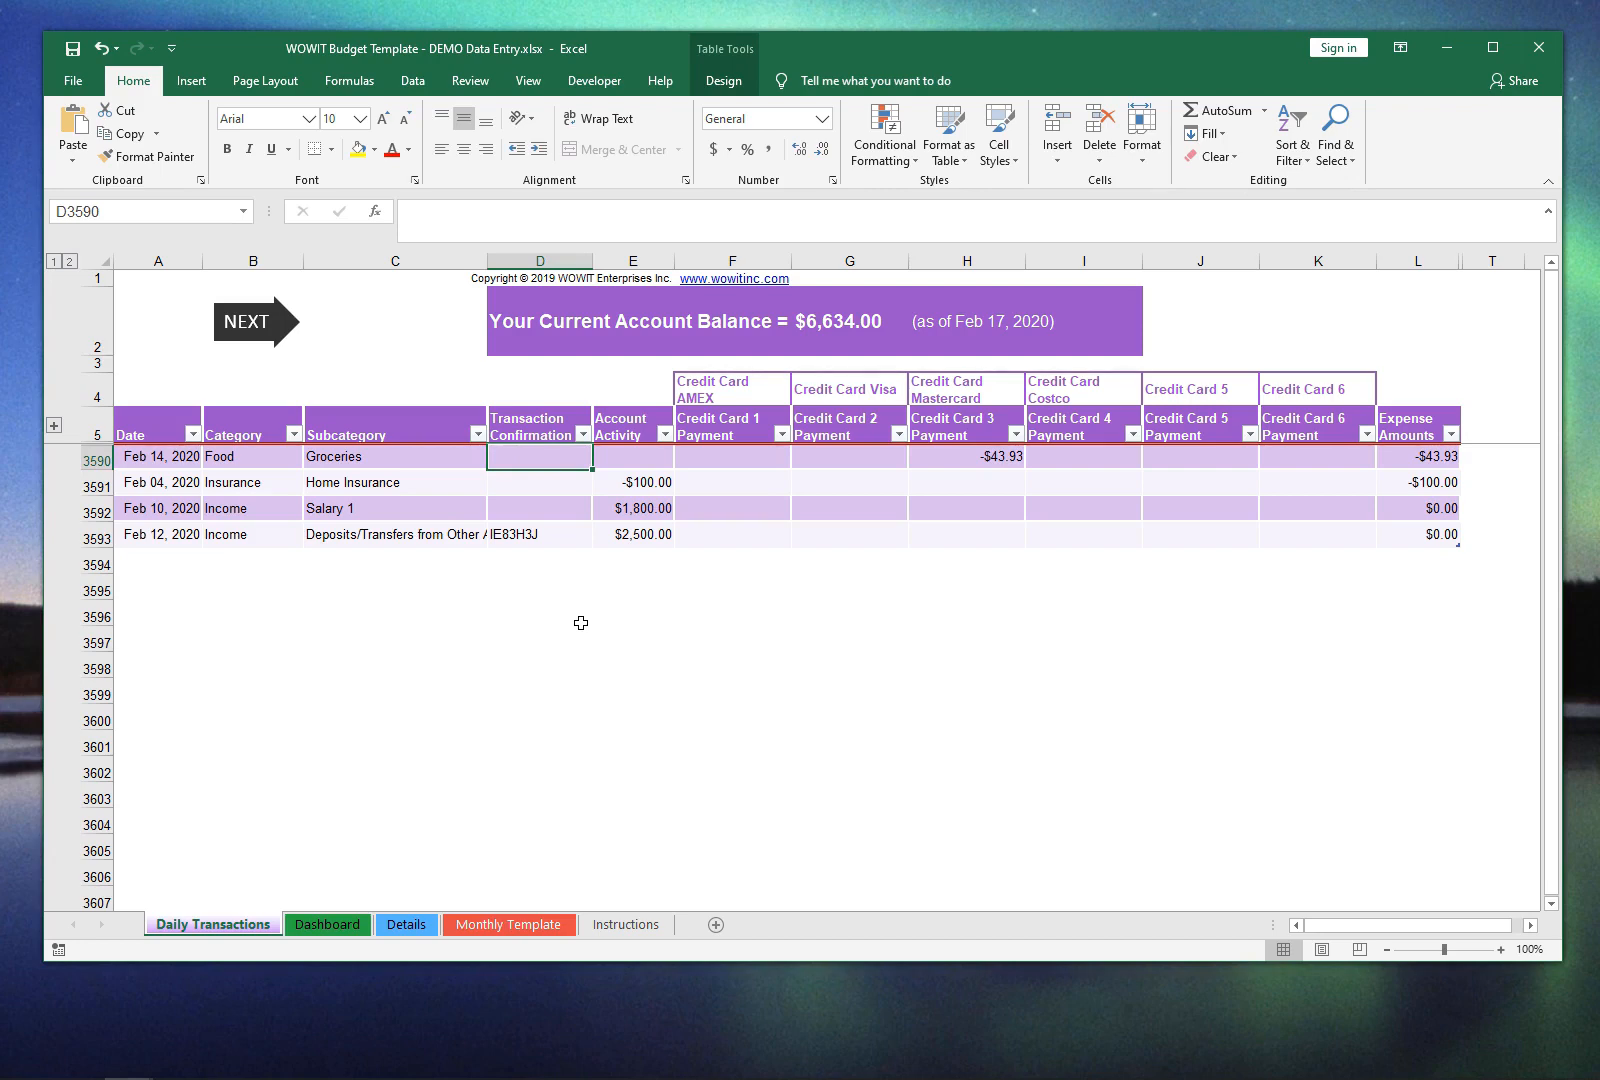
{"action": "type", "text": "Party"}
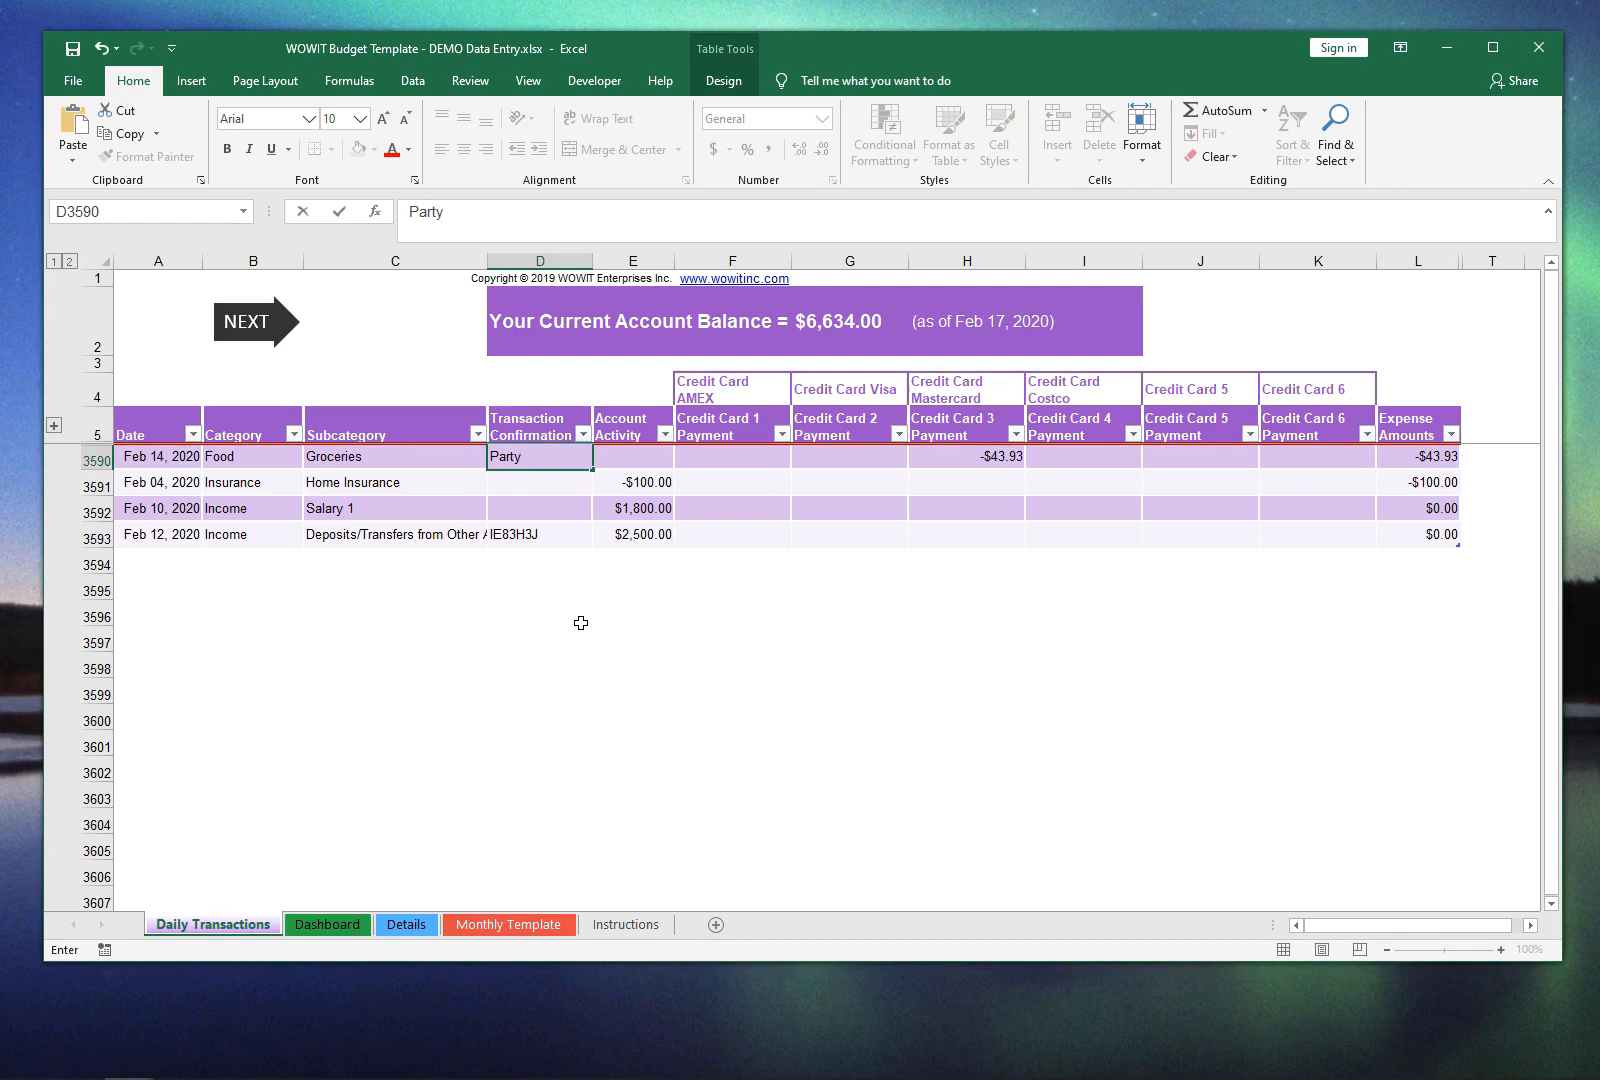
{"action": "type", "text": " at Joe's"}
{"action": "key", "text": "Return"}
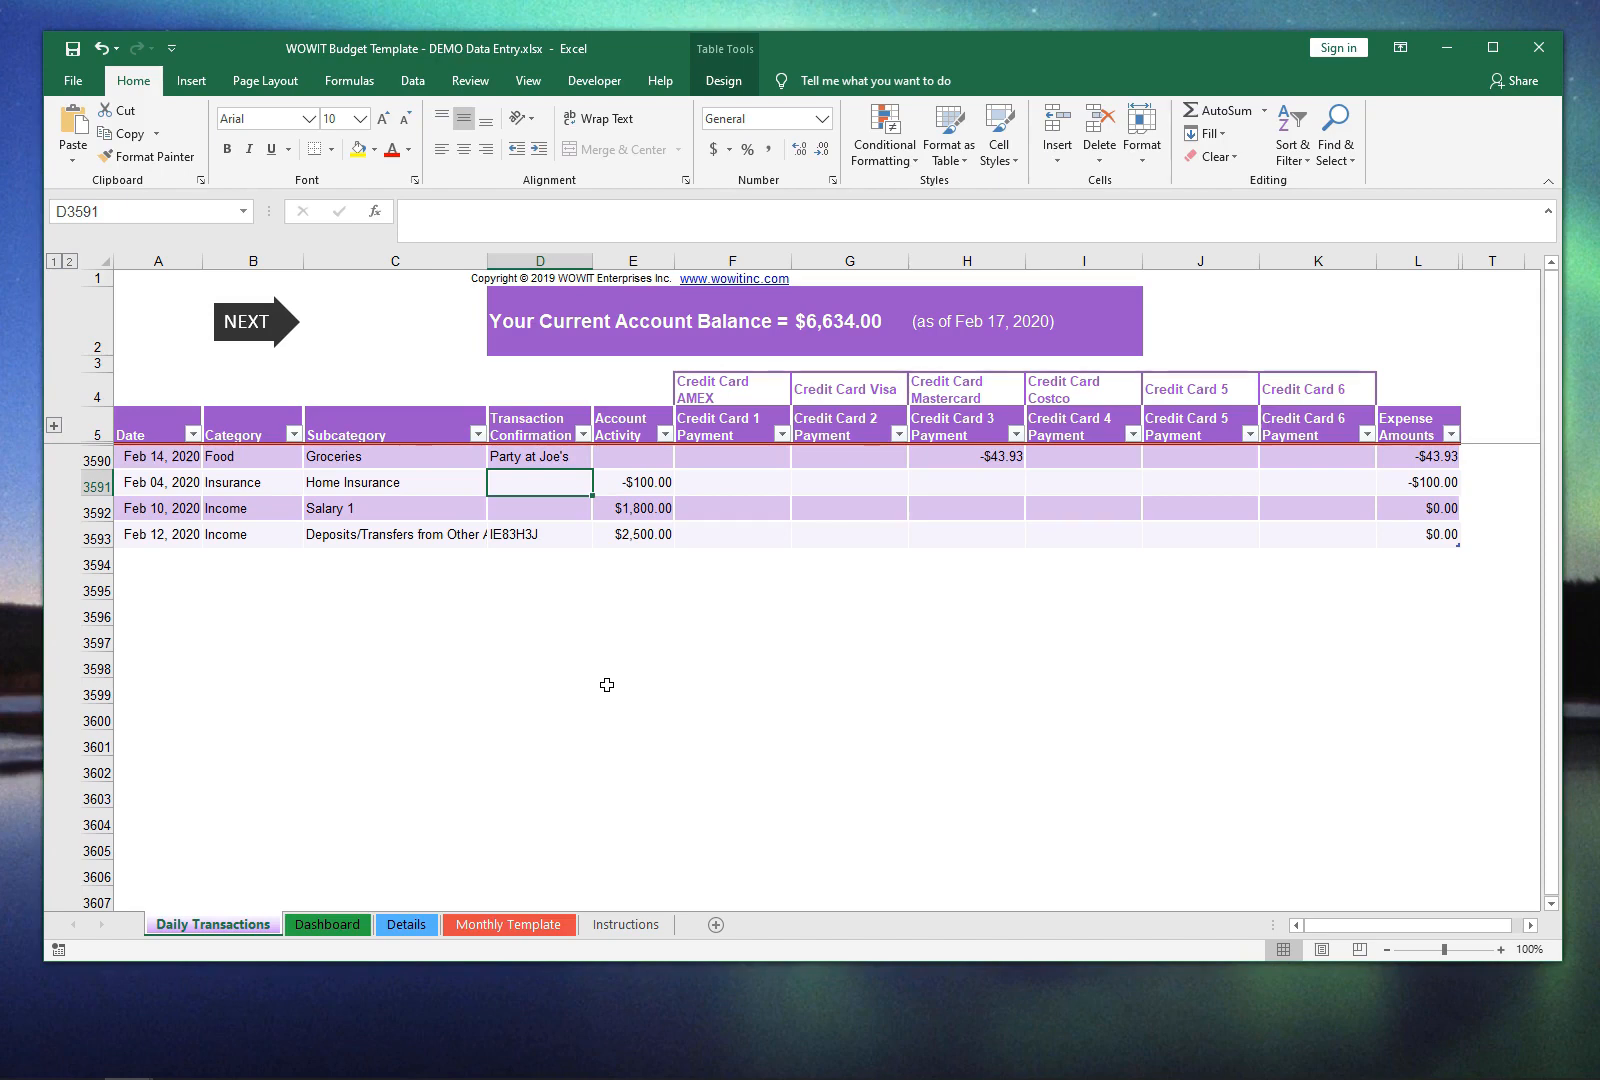
Step: Start a fifth transaction in row 3594 with the date 26feb
{"action": "key", "text": "Down"}
{"action": "key", "text": "Down"}
{"action": "key", "text": "Down"}
{"action": "key", "text": "Left"}
{"action": "key", "text": "Left"}
{"action": "key", "text": "Left"}
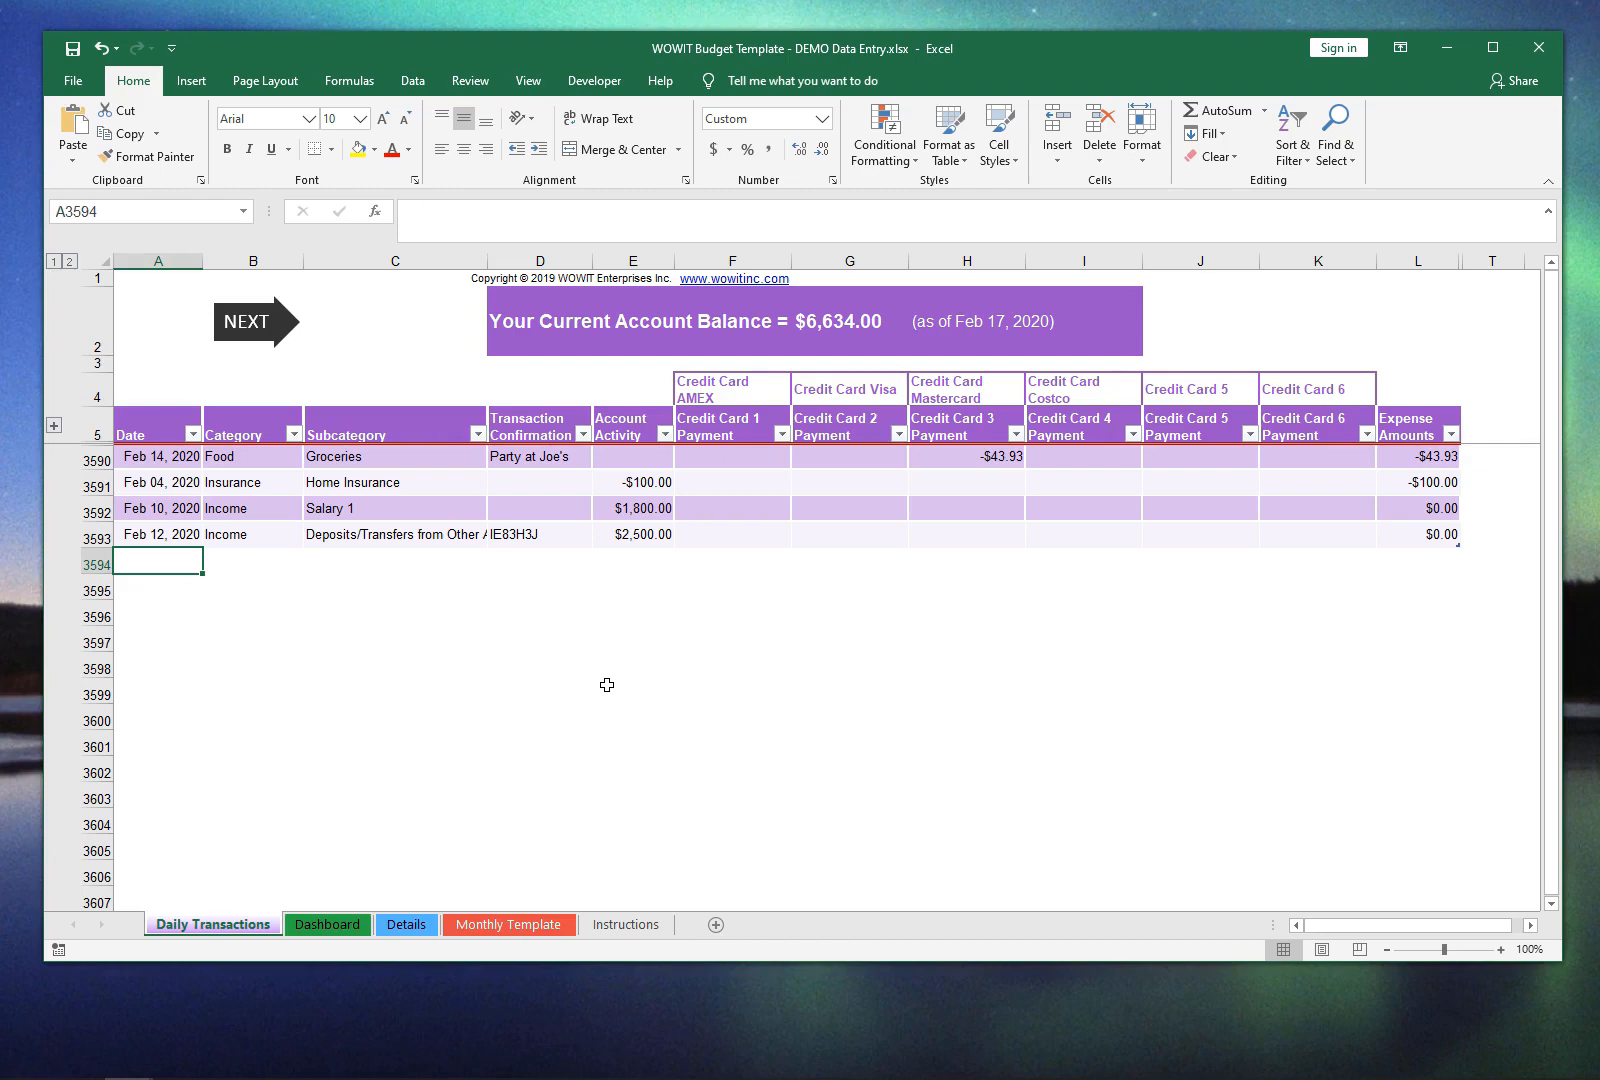
{"action": "type", "text": "9feb"}
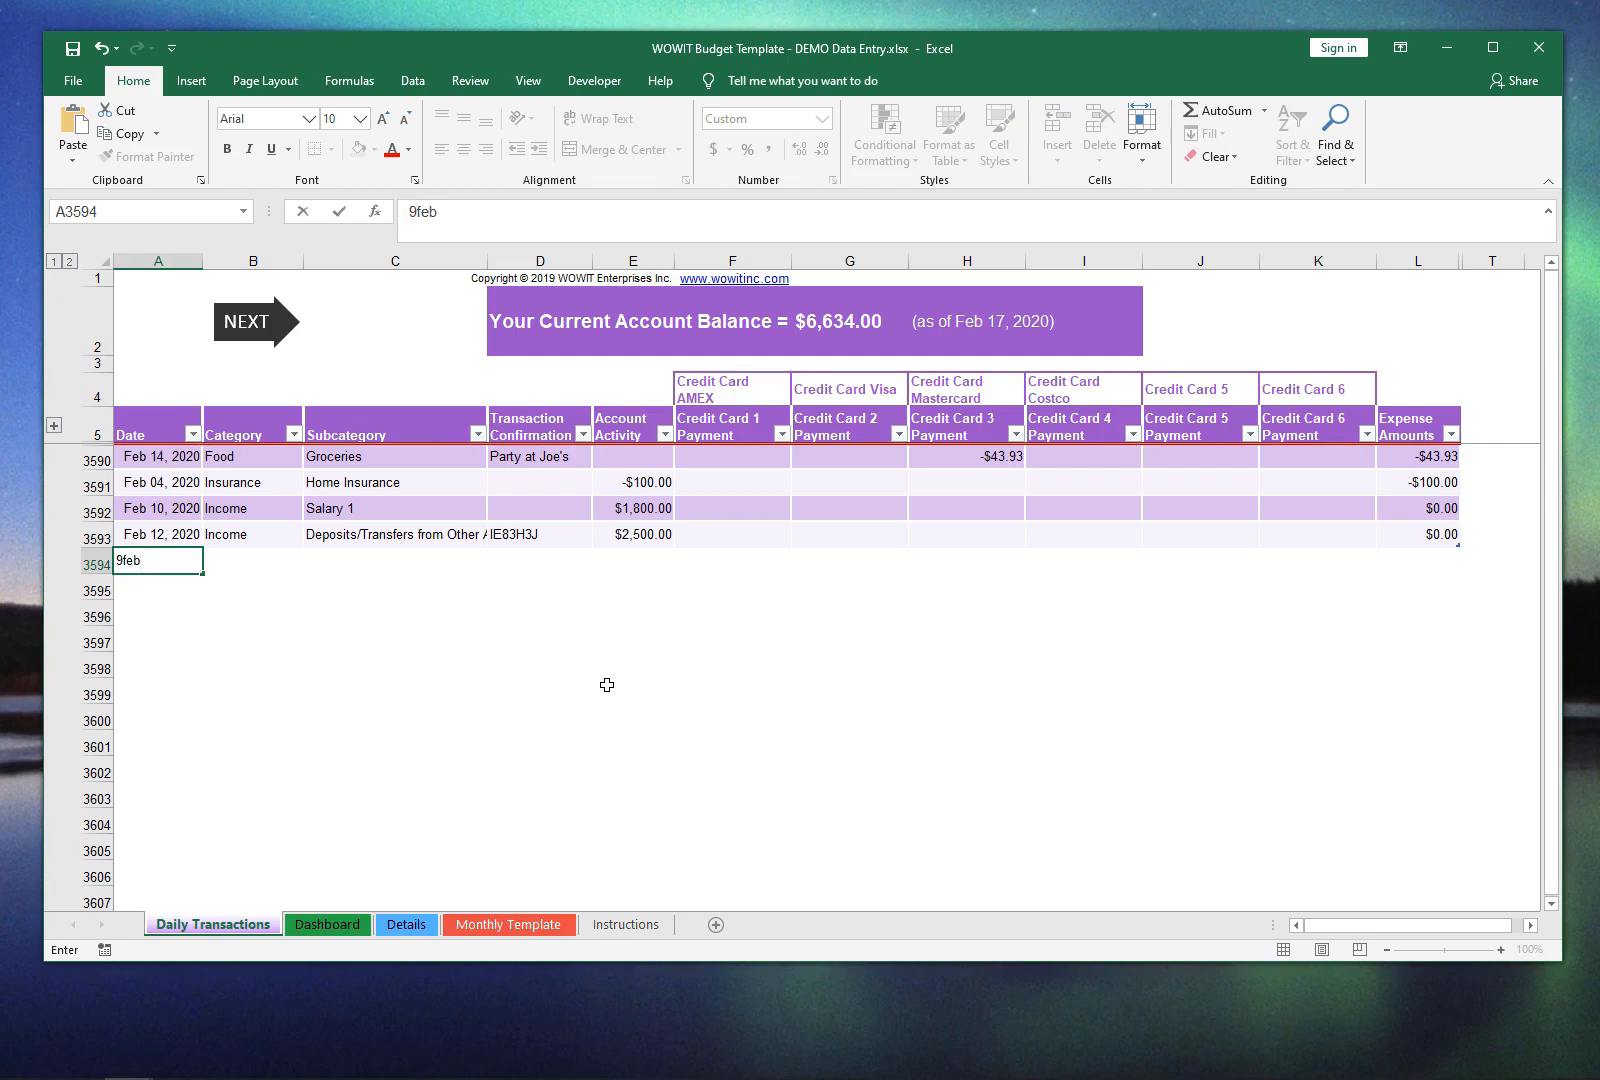
{"action": "key", "text": "BackSpace"}
{"action": "key", "text": "BackSpace"}
{"action": "key", "text": "BackSpace"}
{"action": "key", "text": "BackSpace"}
{"action": "type", "text": "26feb"}
{"action": "key", "text": "Return"}
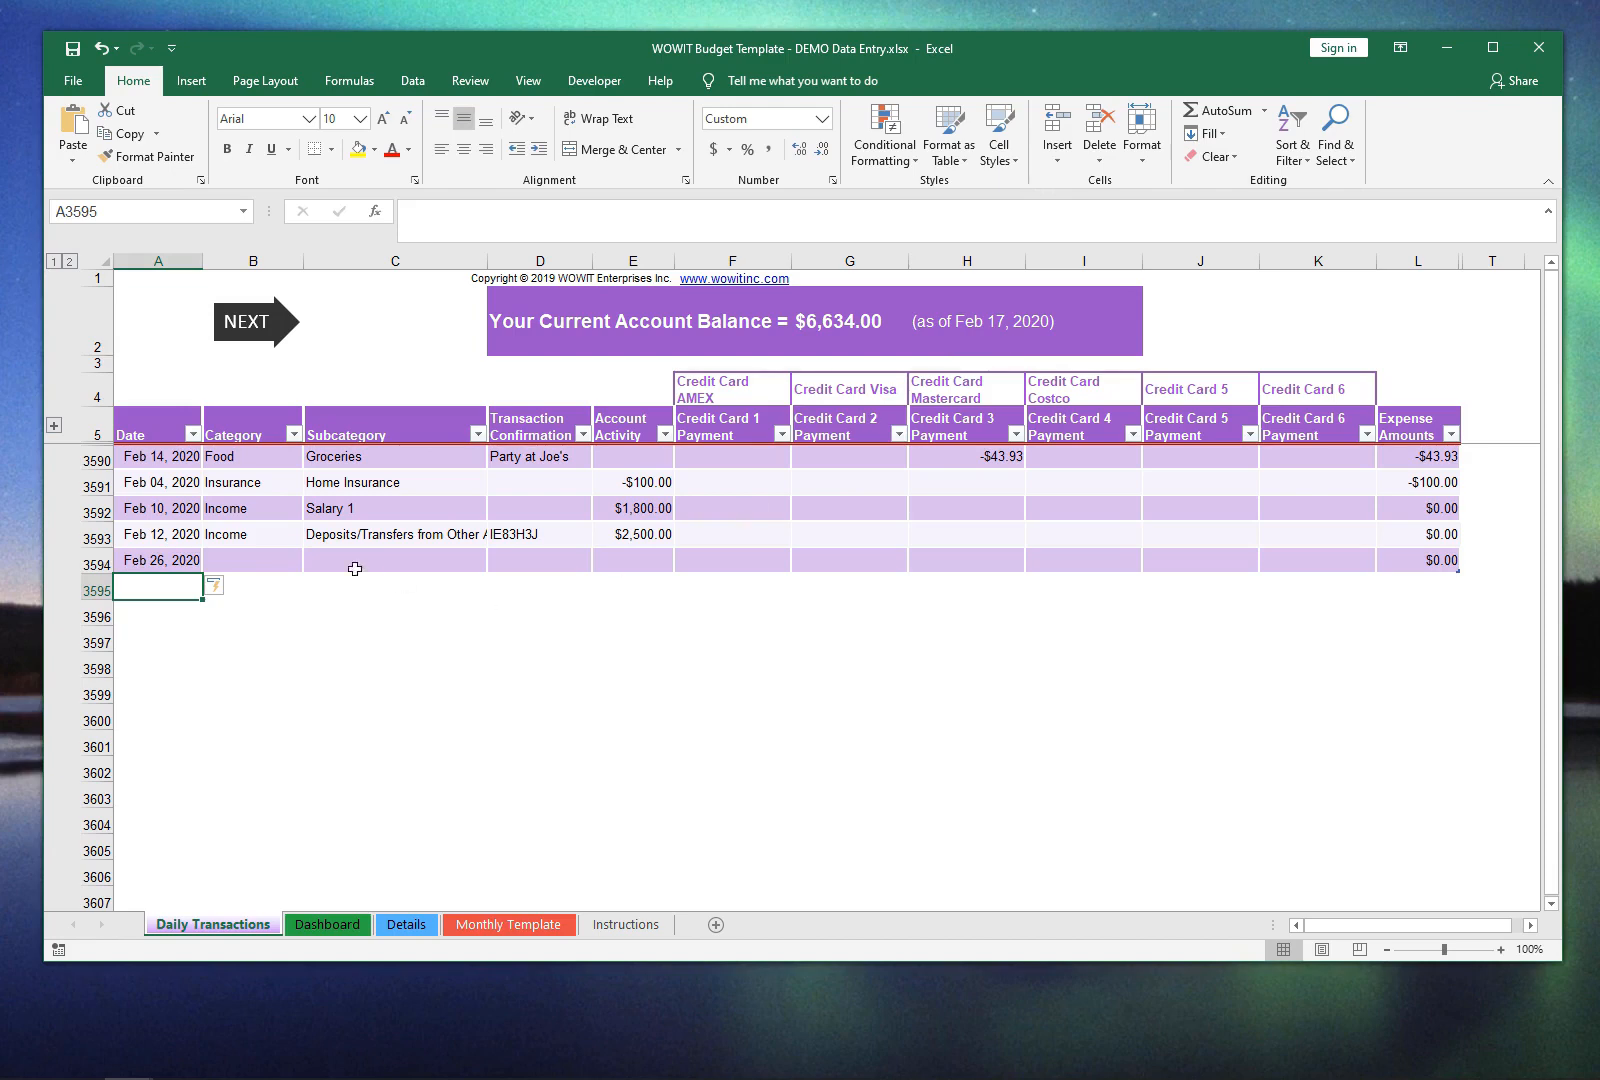
Step: Categorize the Feb 26, 2020 transaction in row 3594 as Loans/Credit with the subcategory Credit Card 3 Payment
{"action": "key", "text": "Up"}
{"action": "key", "text": "Right"}
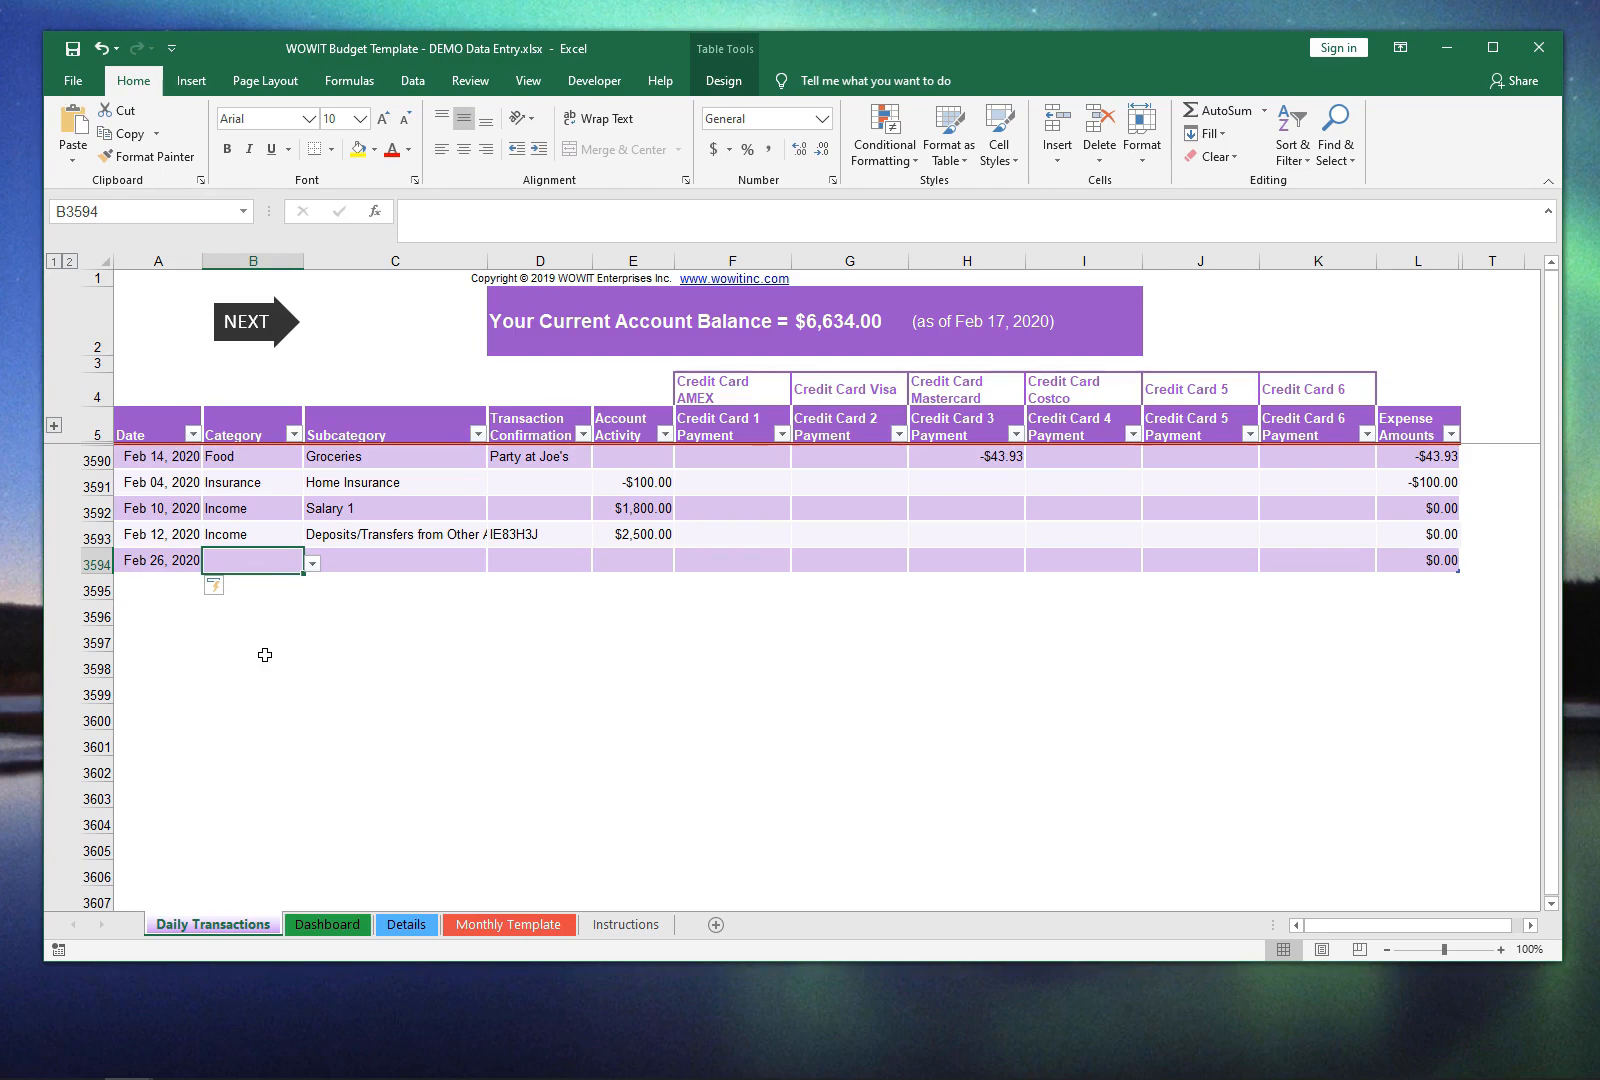
{"action": "left_click", "coordinate": [313, 566]}
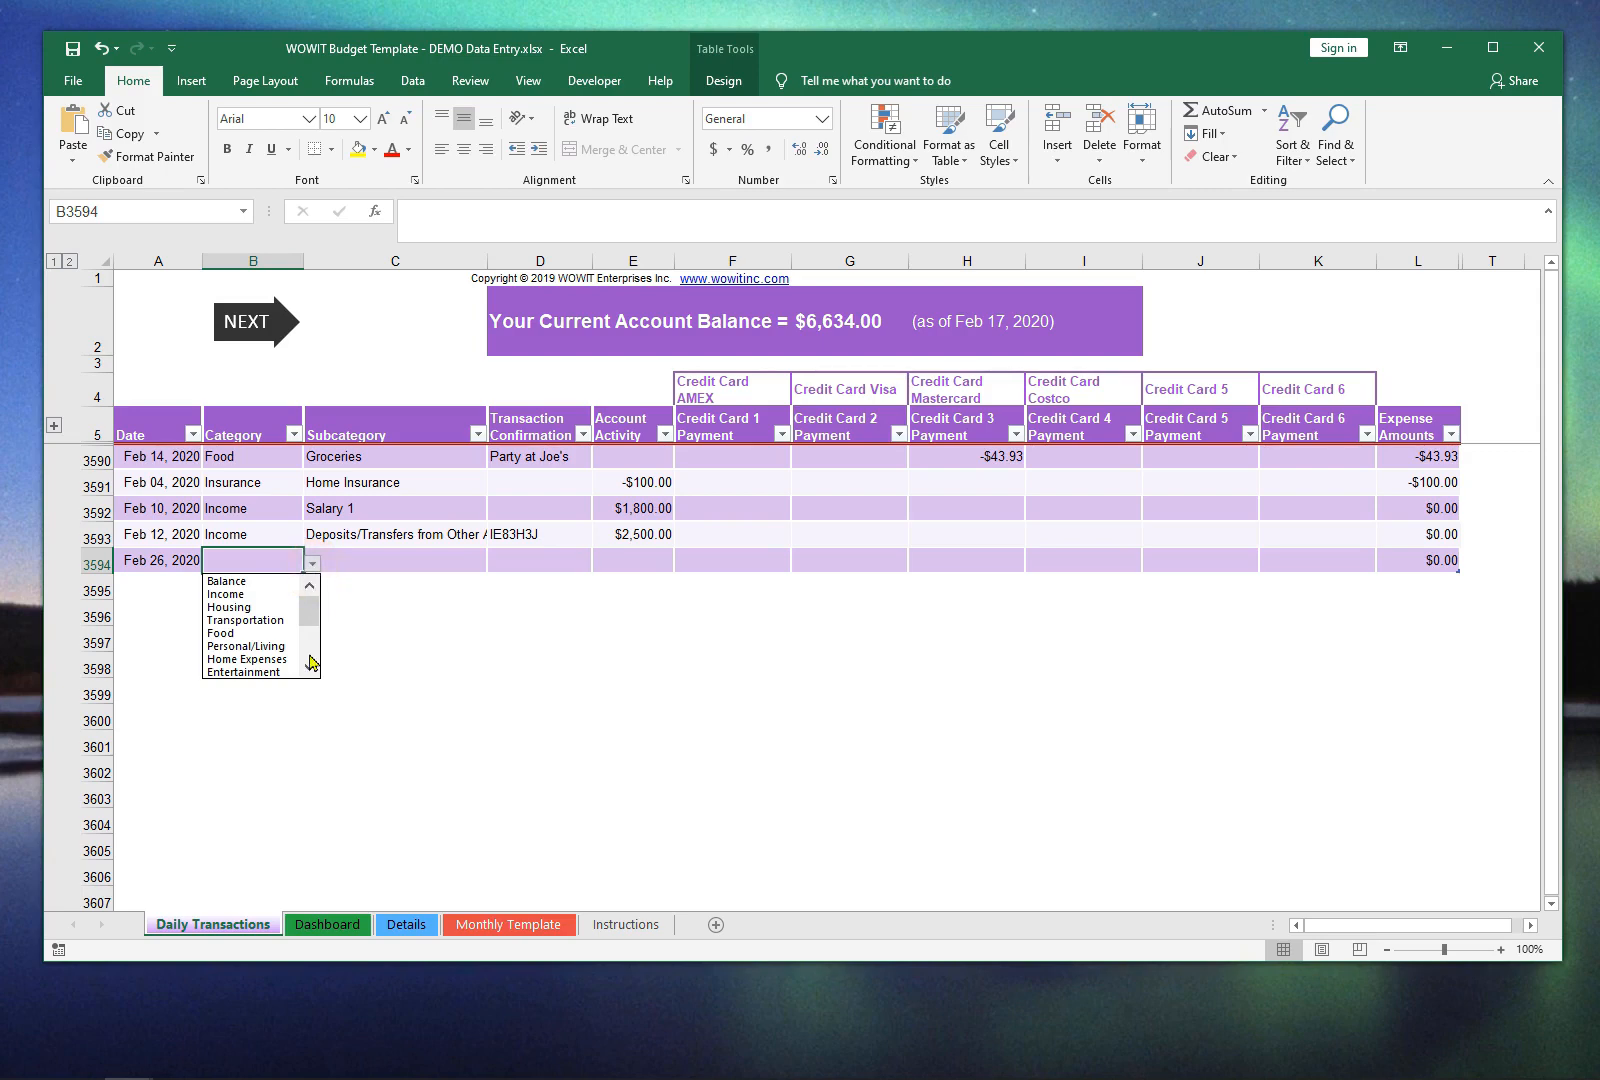
{"action": "left_click", "coordinate": [312, 662]}
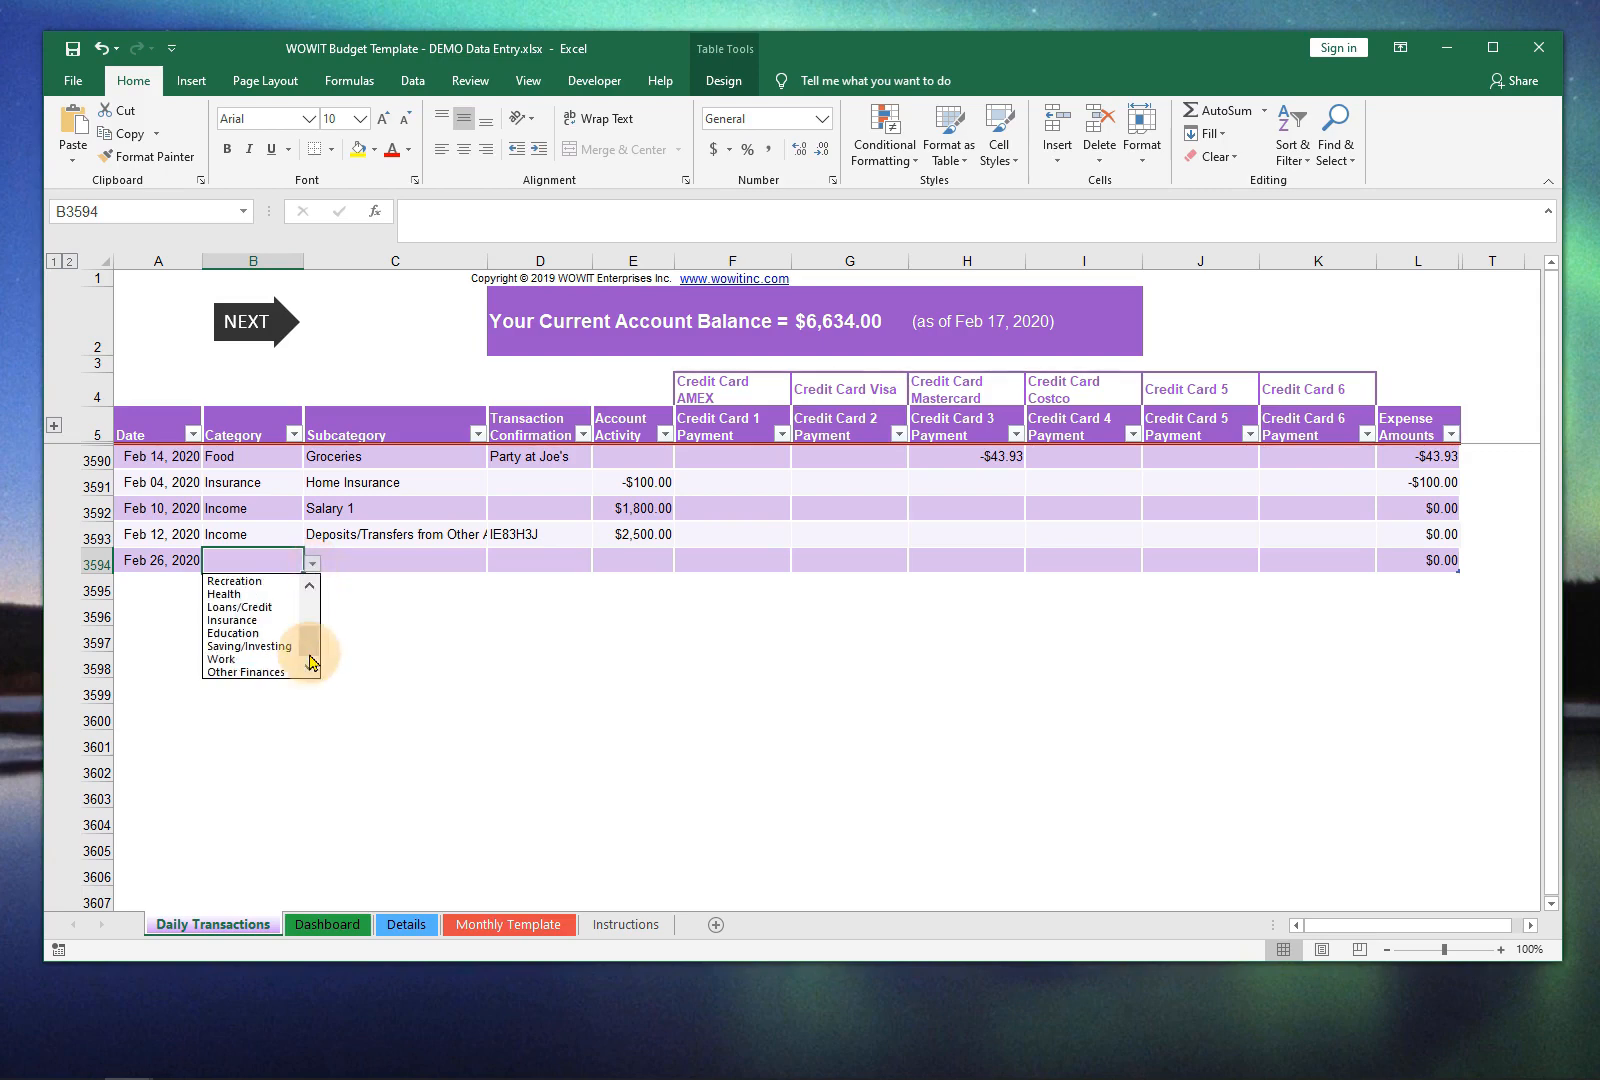
{"action": "left_click", "coordinate": [275, 609]}
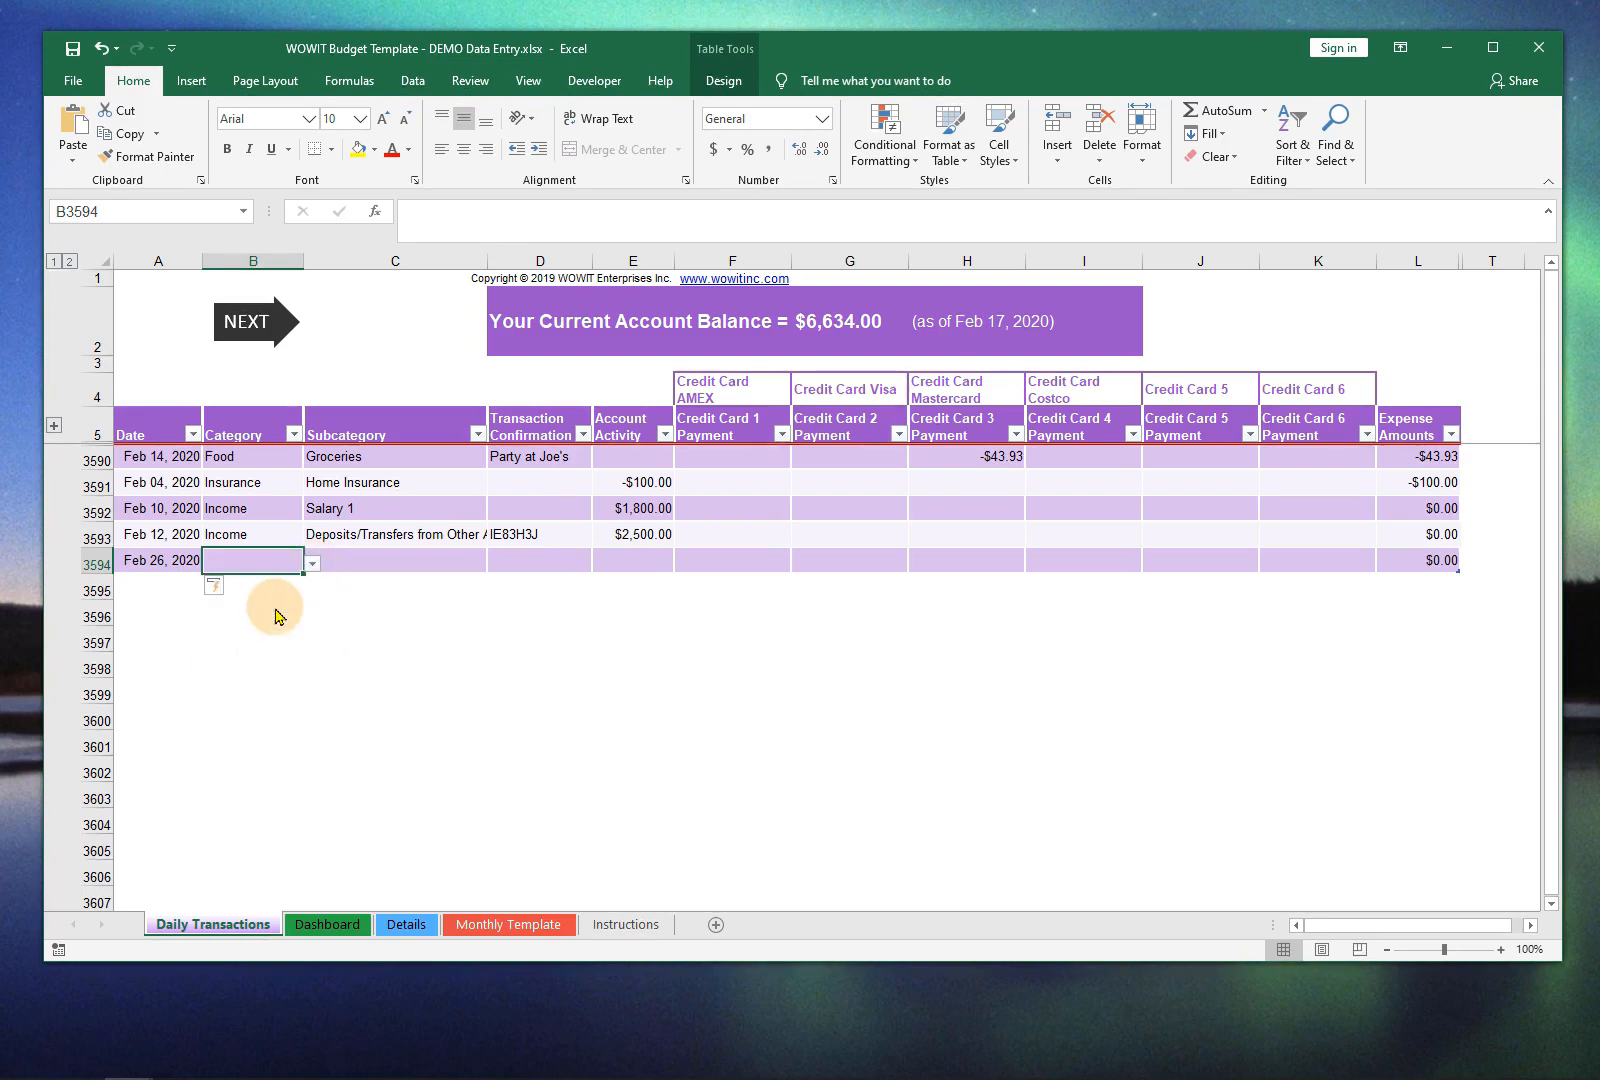
{"action": "left_click", "coordinate": [484, 562]}
{"action": "left_click", "coordinate": [495, 563]}
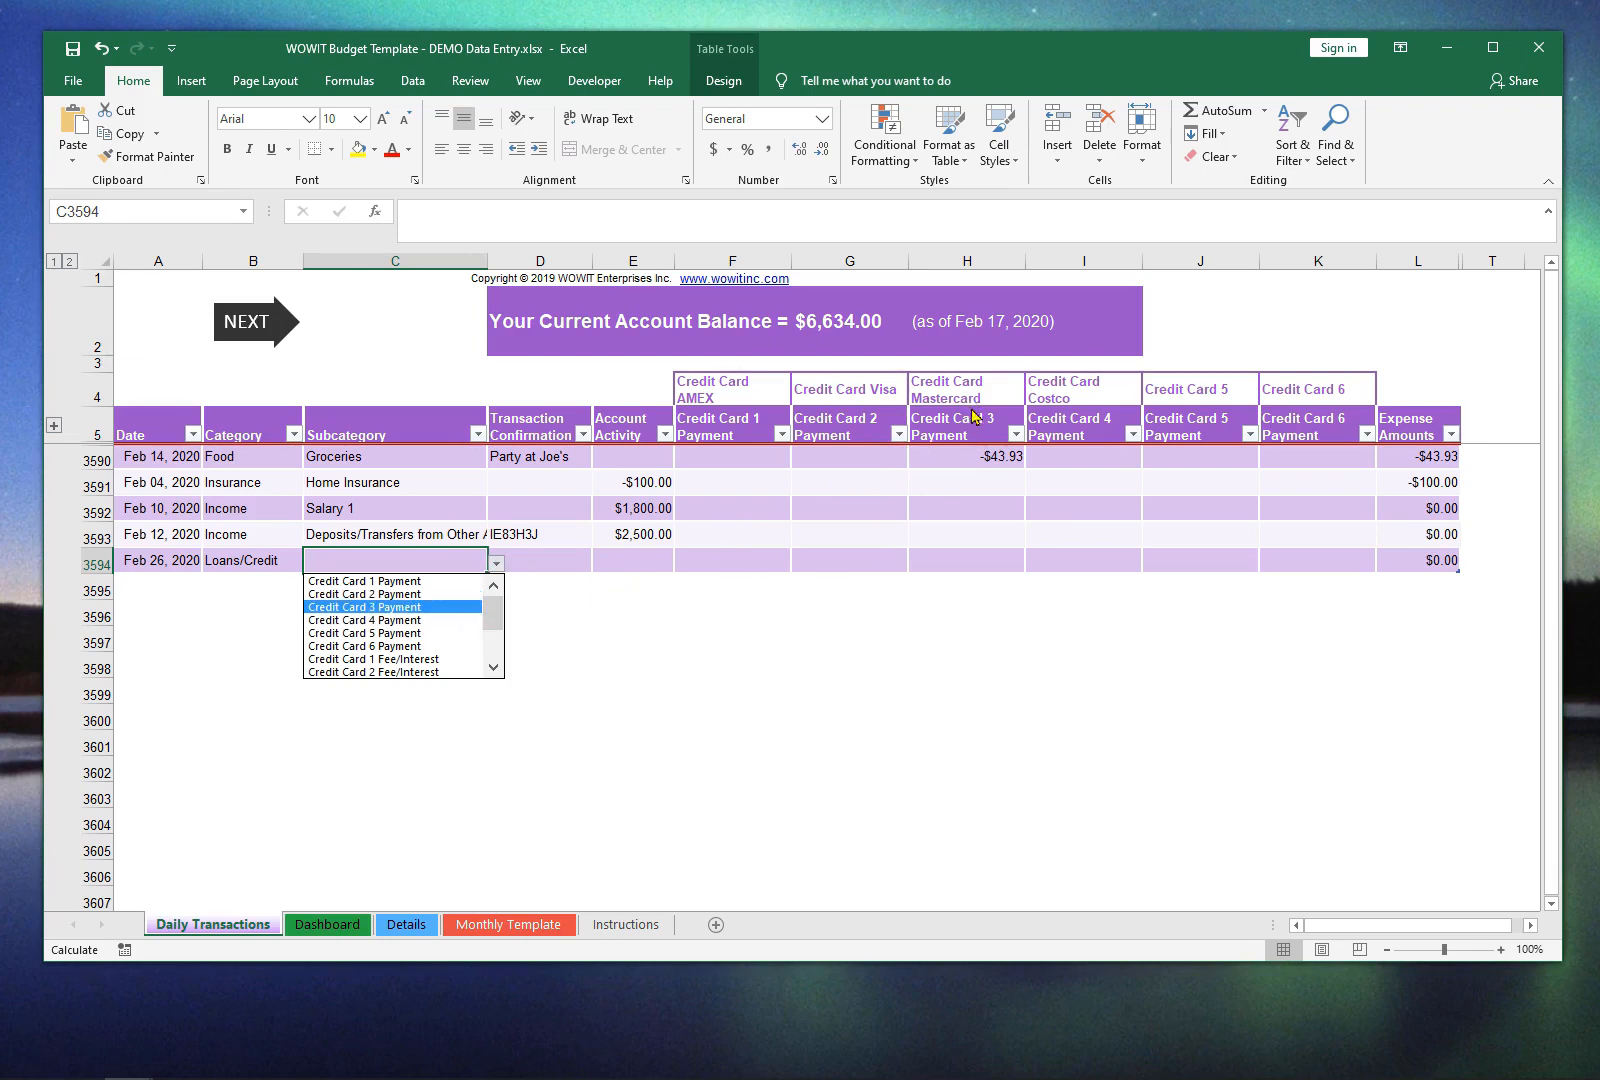
{"action": "left_click", "coordinate": [436, 607]}
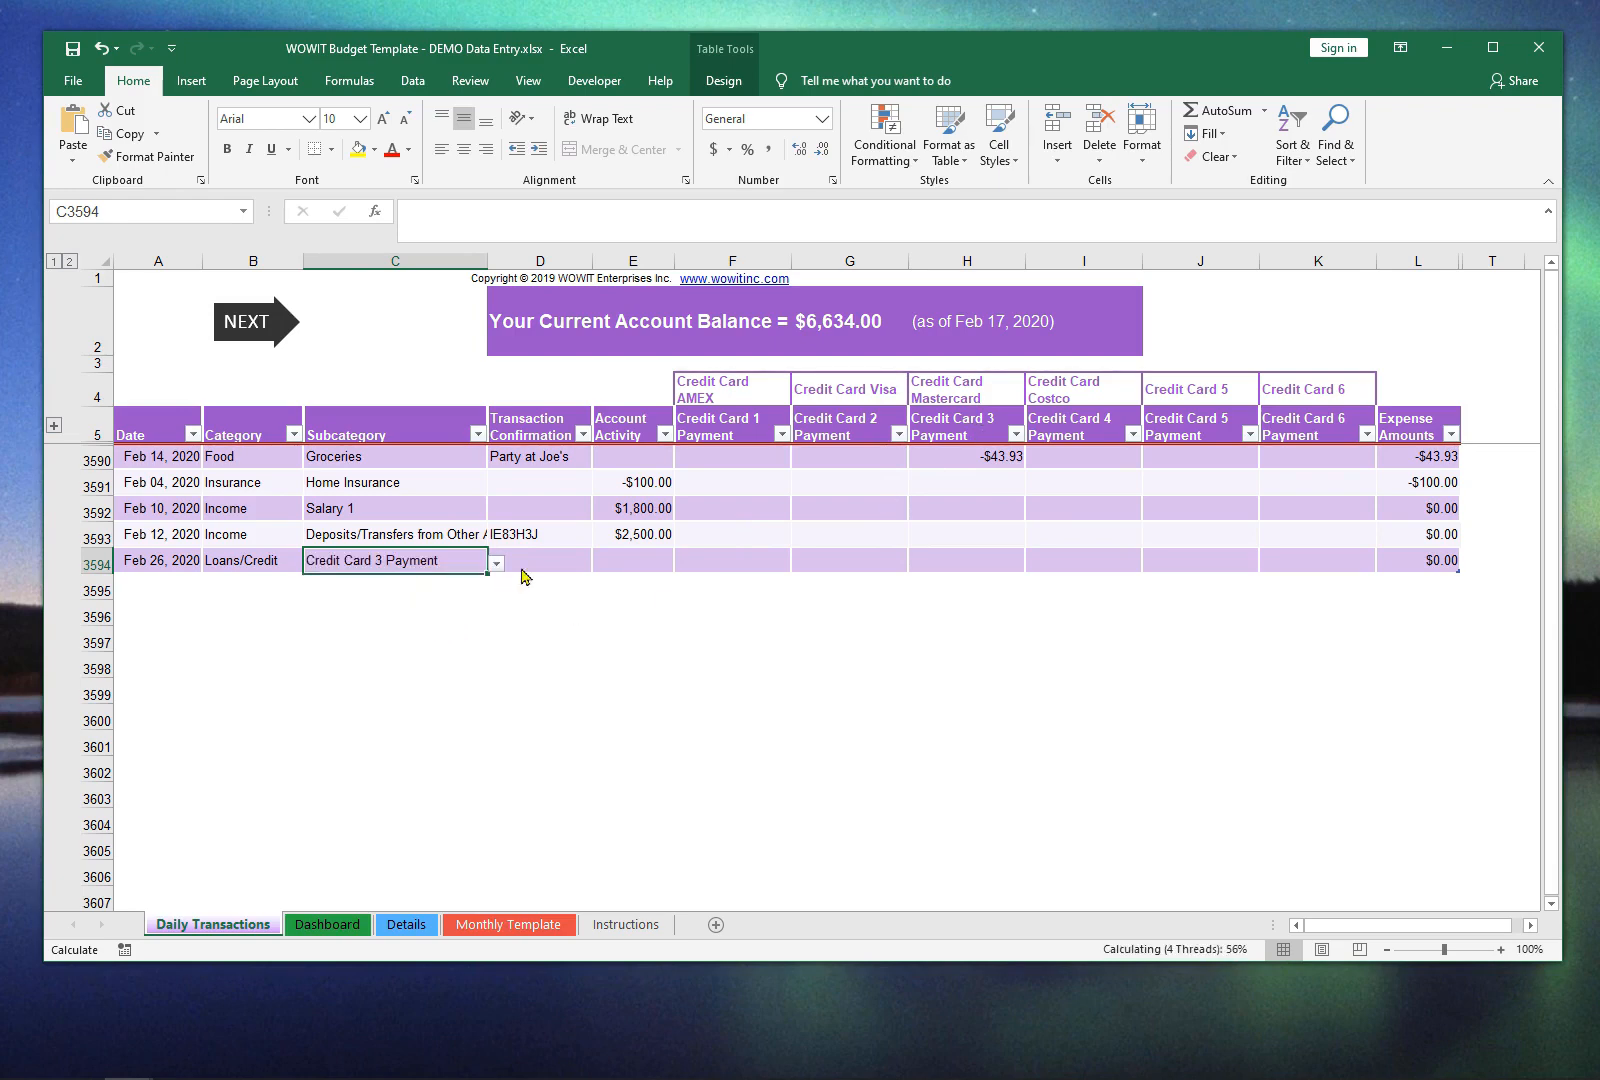
Step: Enter the payment's confirmation number as the Transaction Confirmation for the Credit Card 3 Payment in row 3594
{"action": "left_click", "coordinate": [540, 559]}
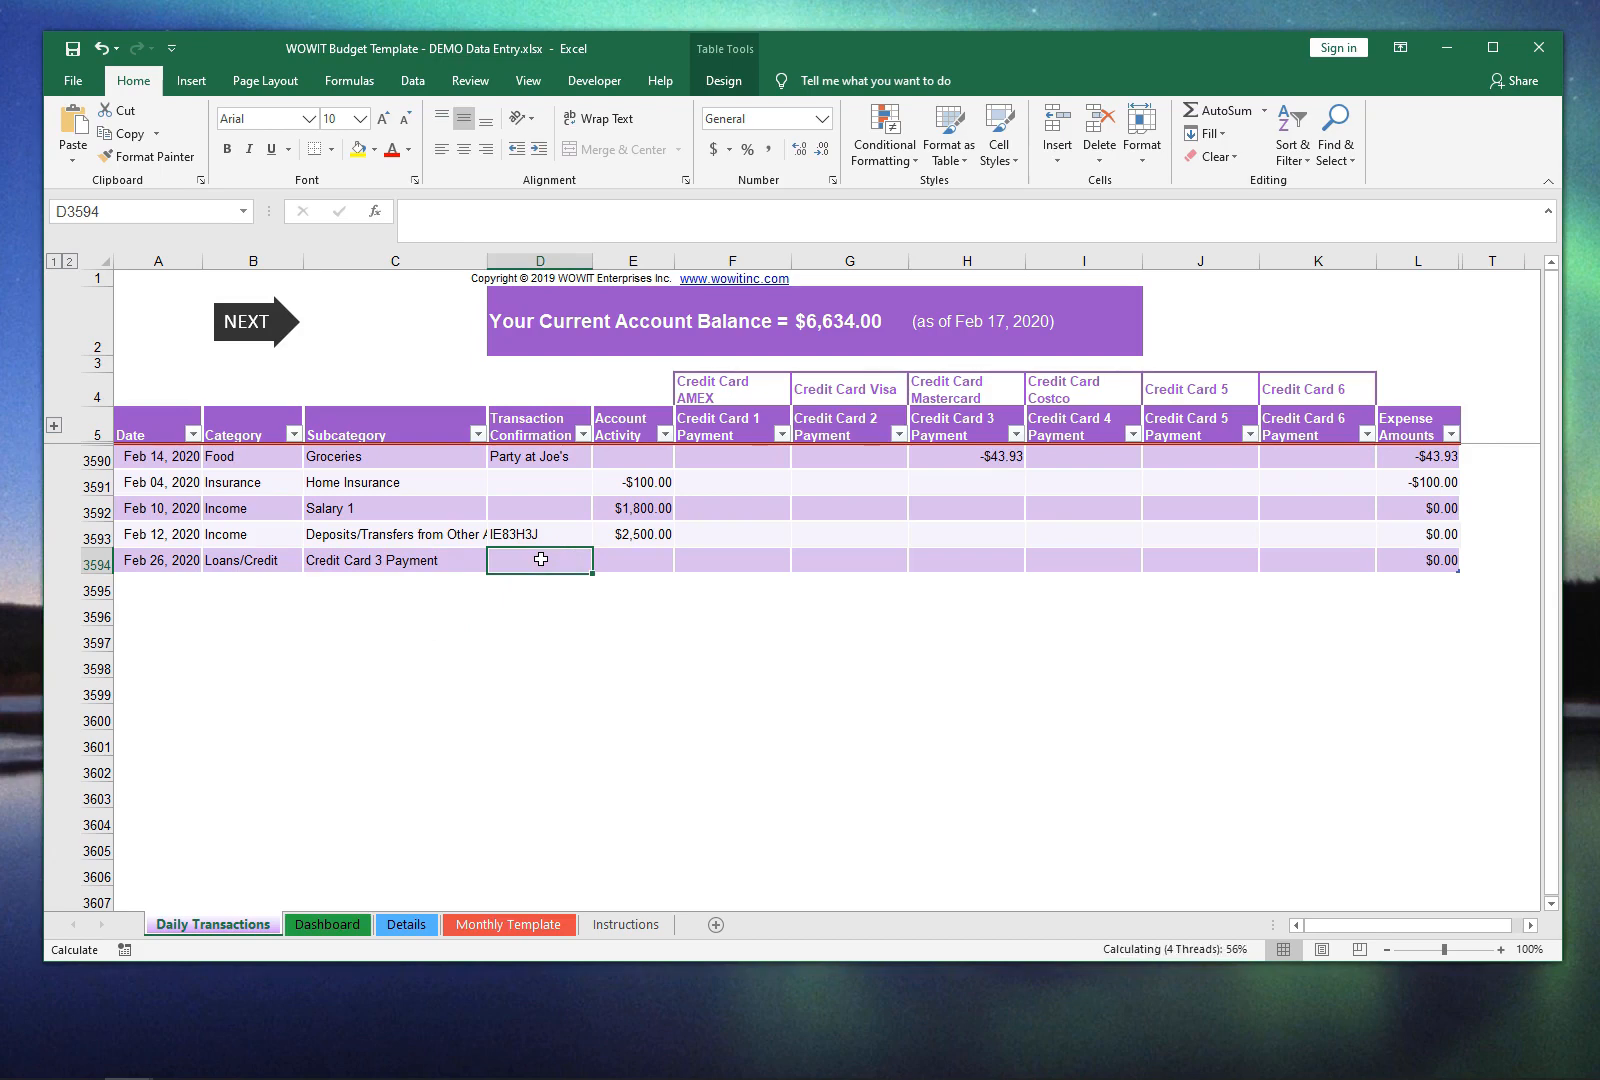
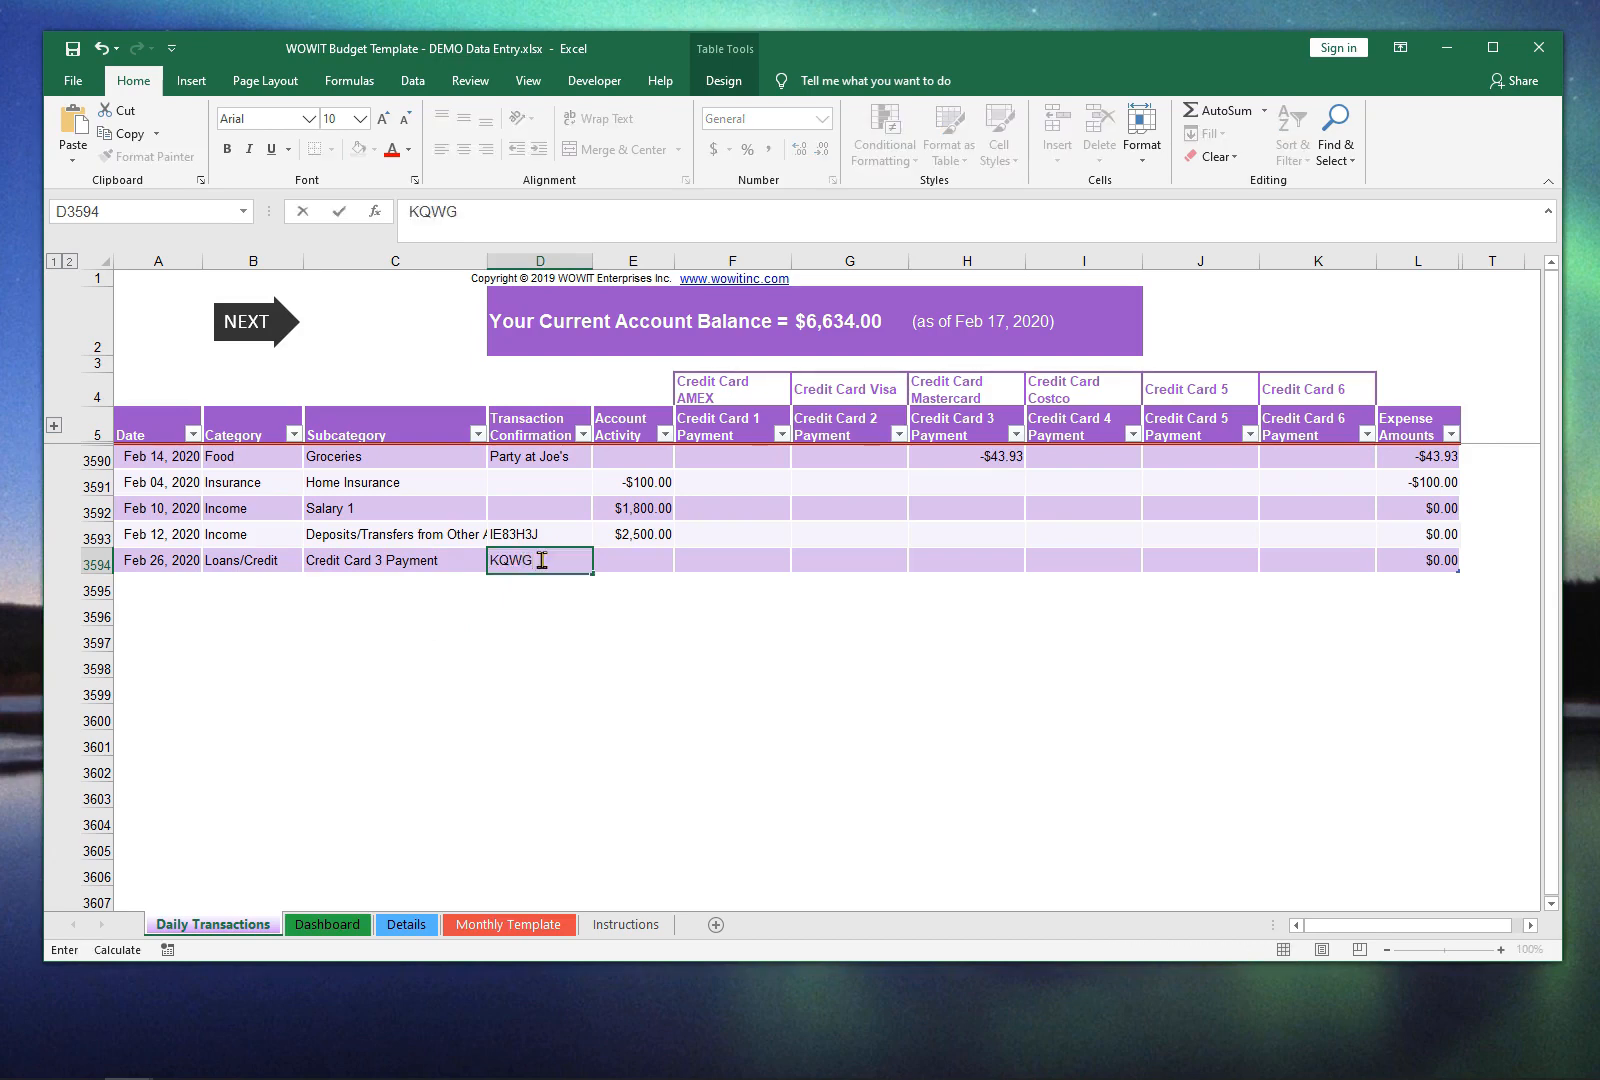
{"action": "key", "text": "Tab"}
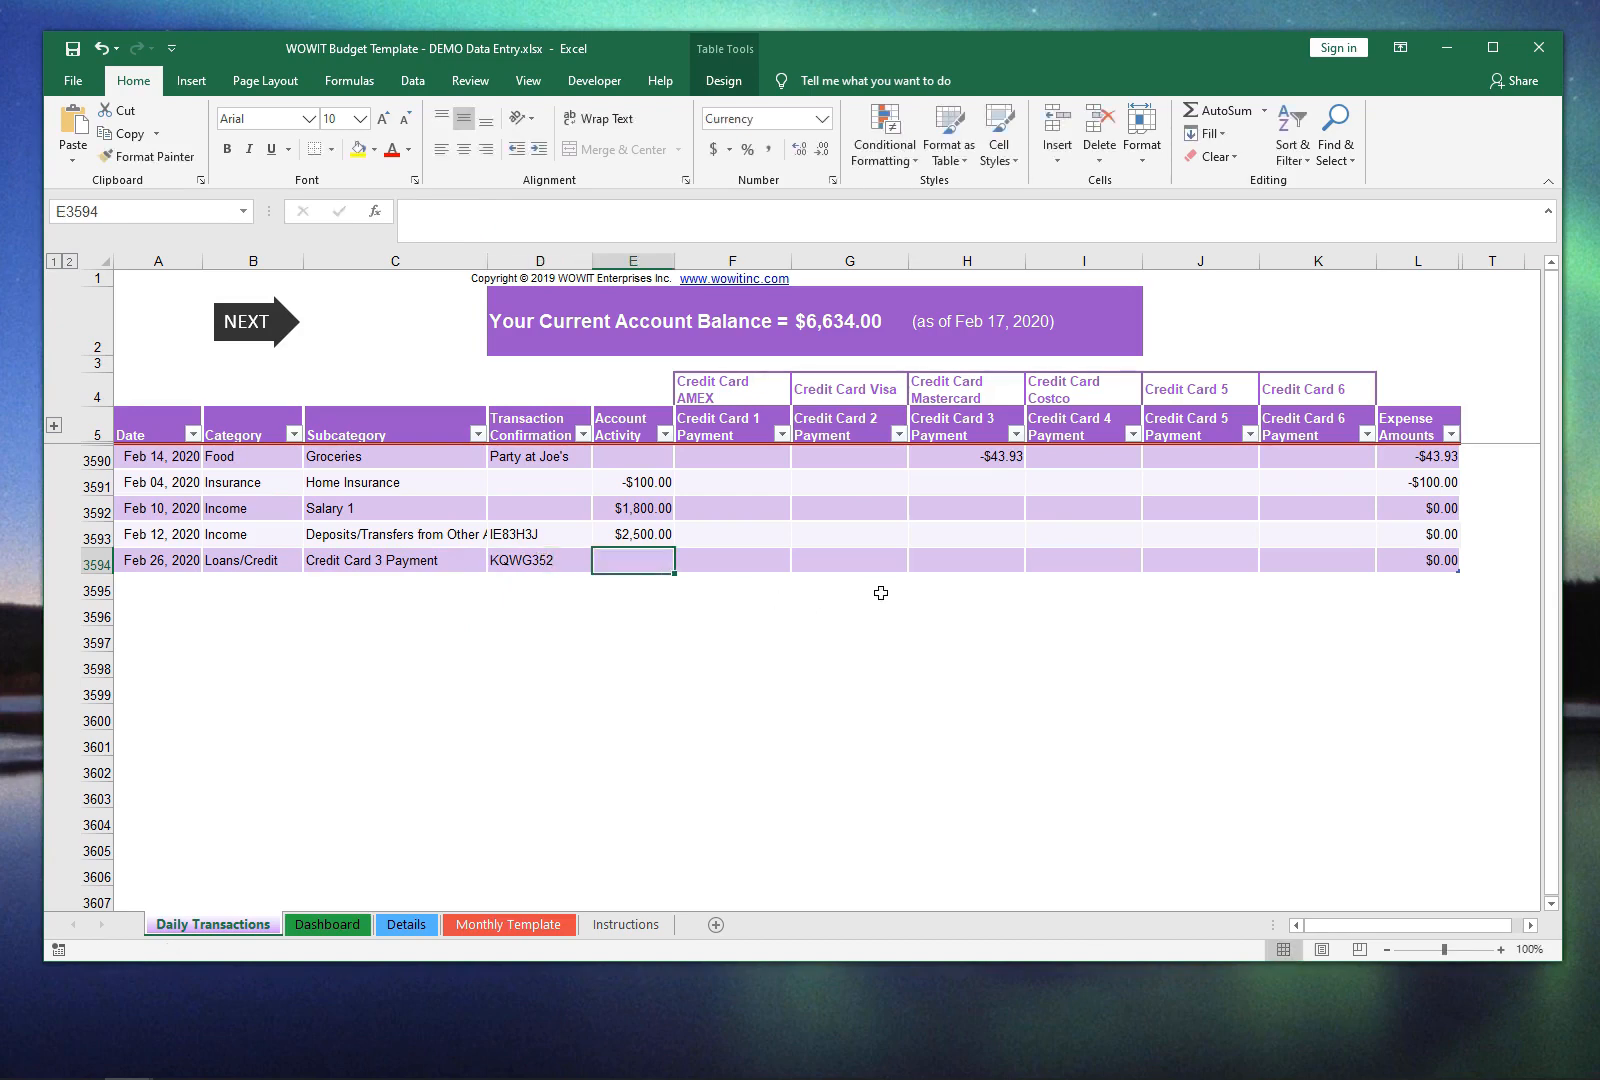
Step: Enter -800 as the Account Activity for the Credit Card 3 Payment transaction in row 3594
{"action": "left_click", "coordinate": [949, 563]}
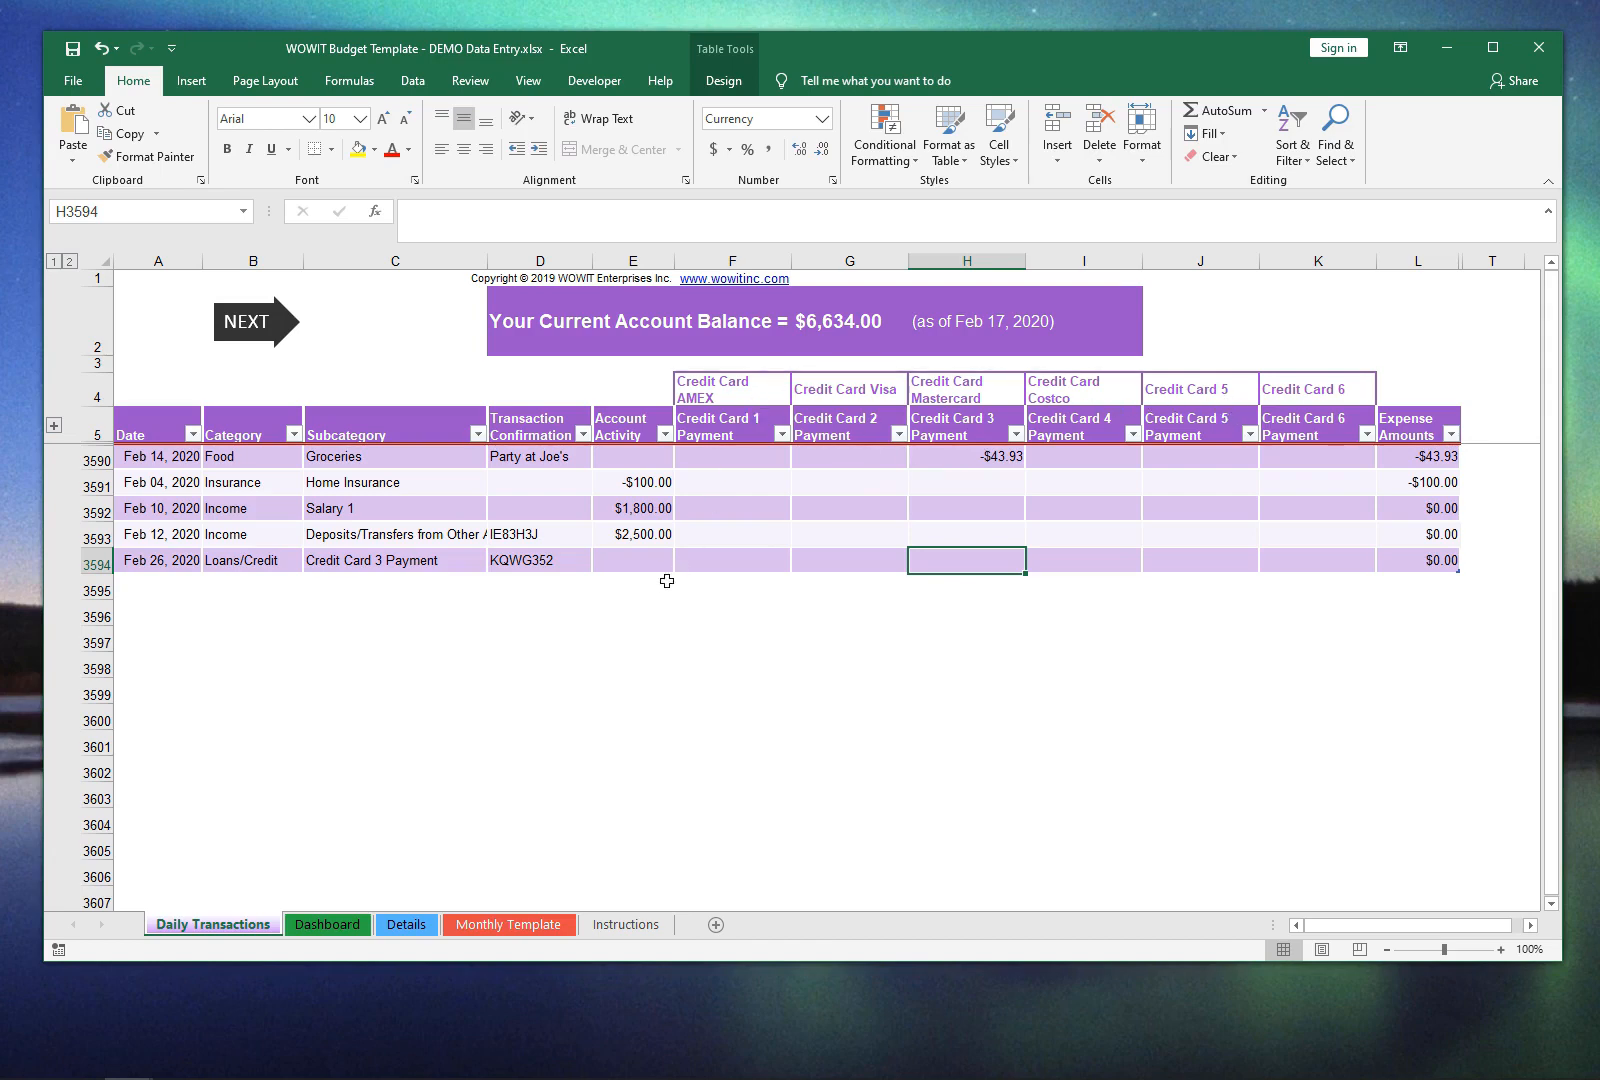
{"action": "left_click", "coordinate": [638, 556]}
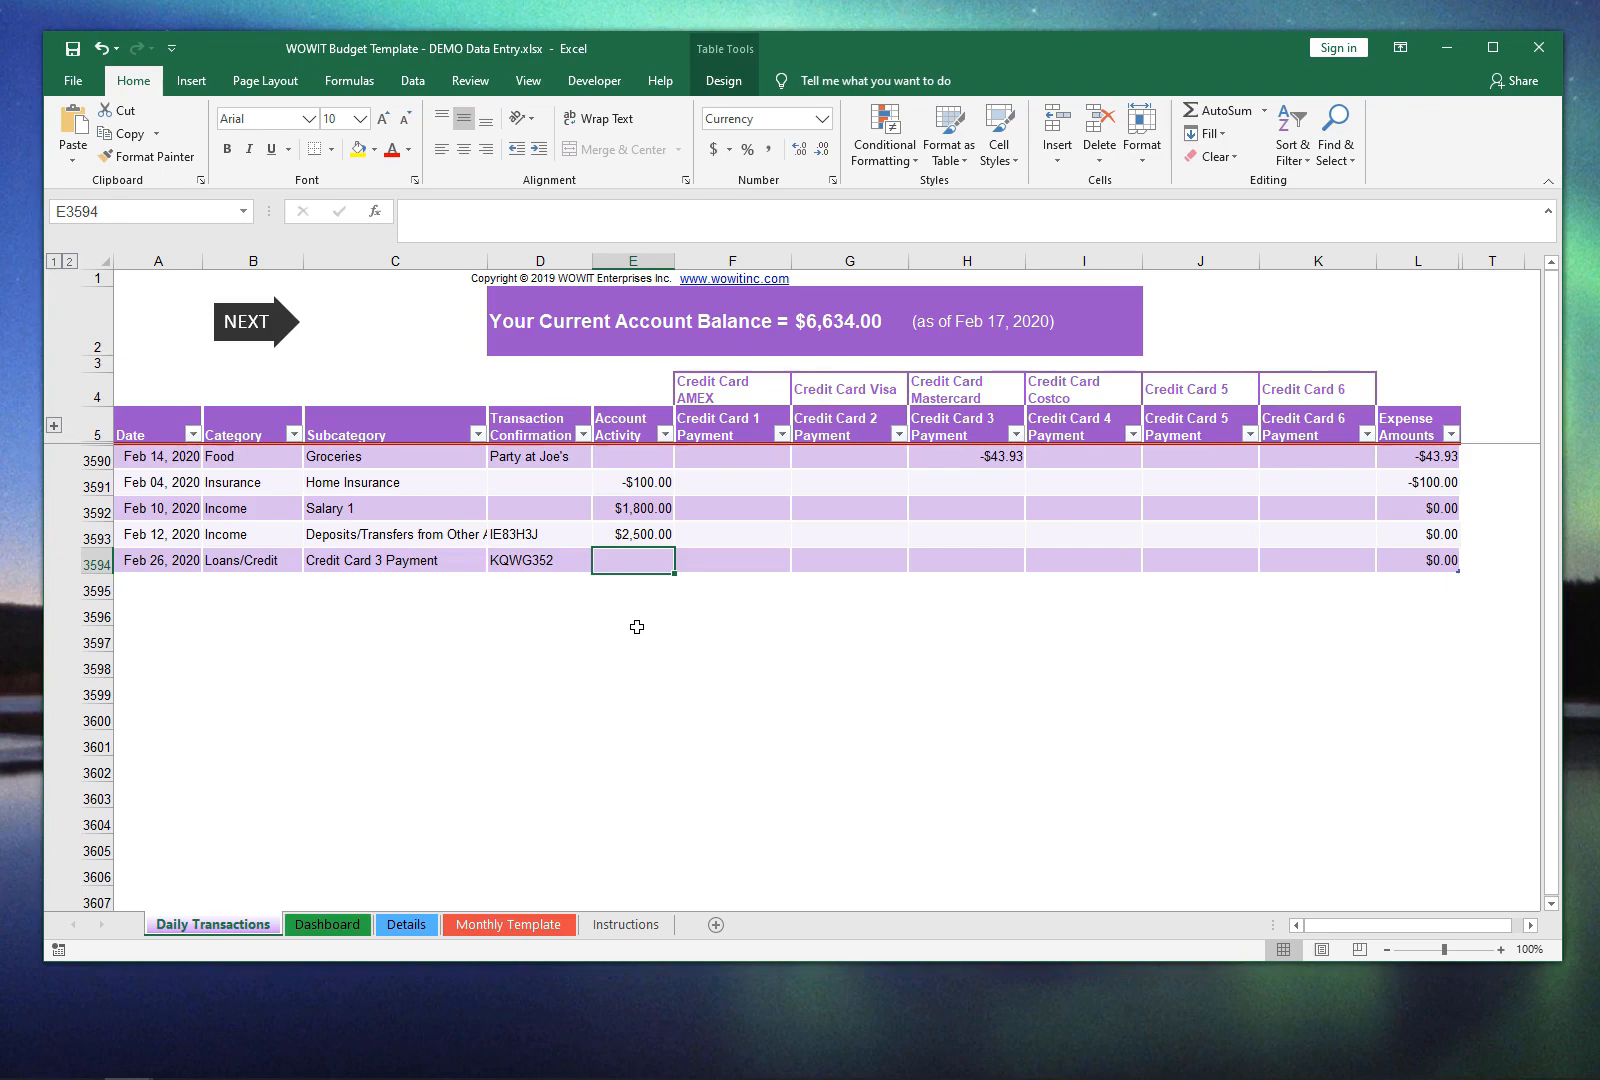
{"action": "type", "text": "-800"}
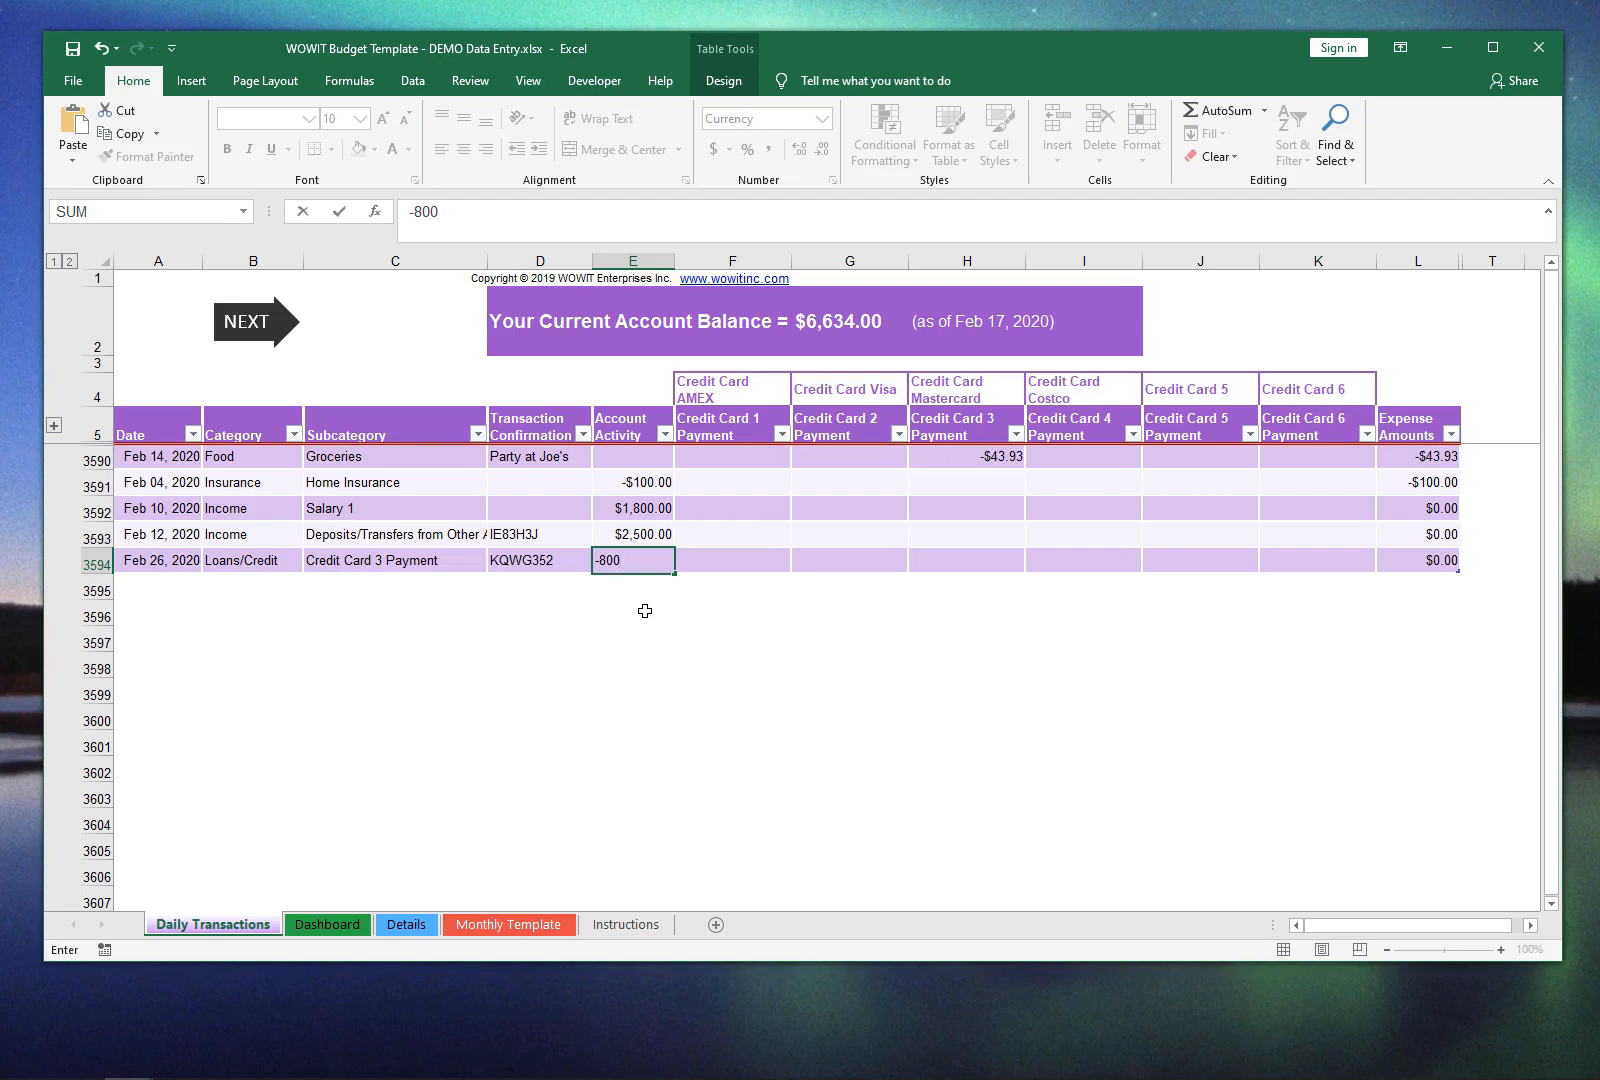
{"action": "key", "text": "Tab"}
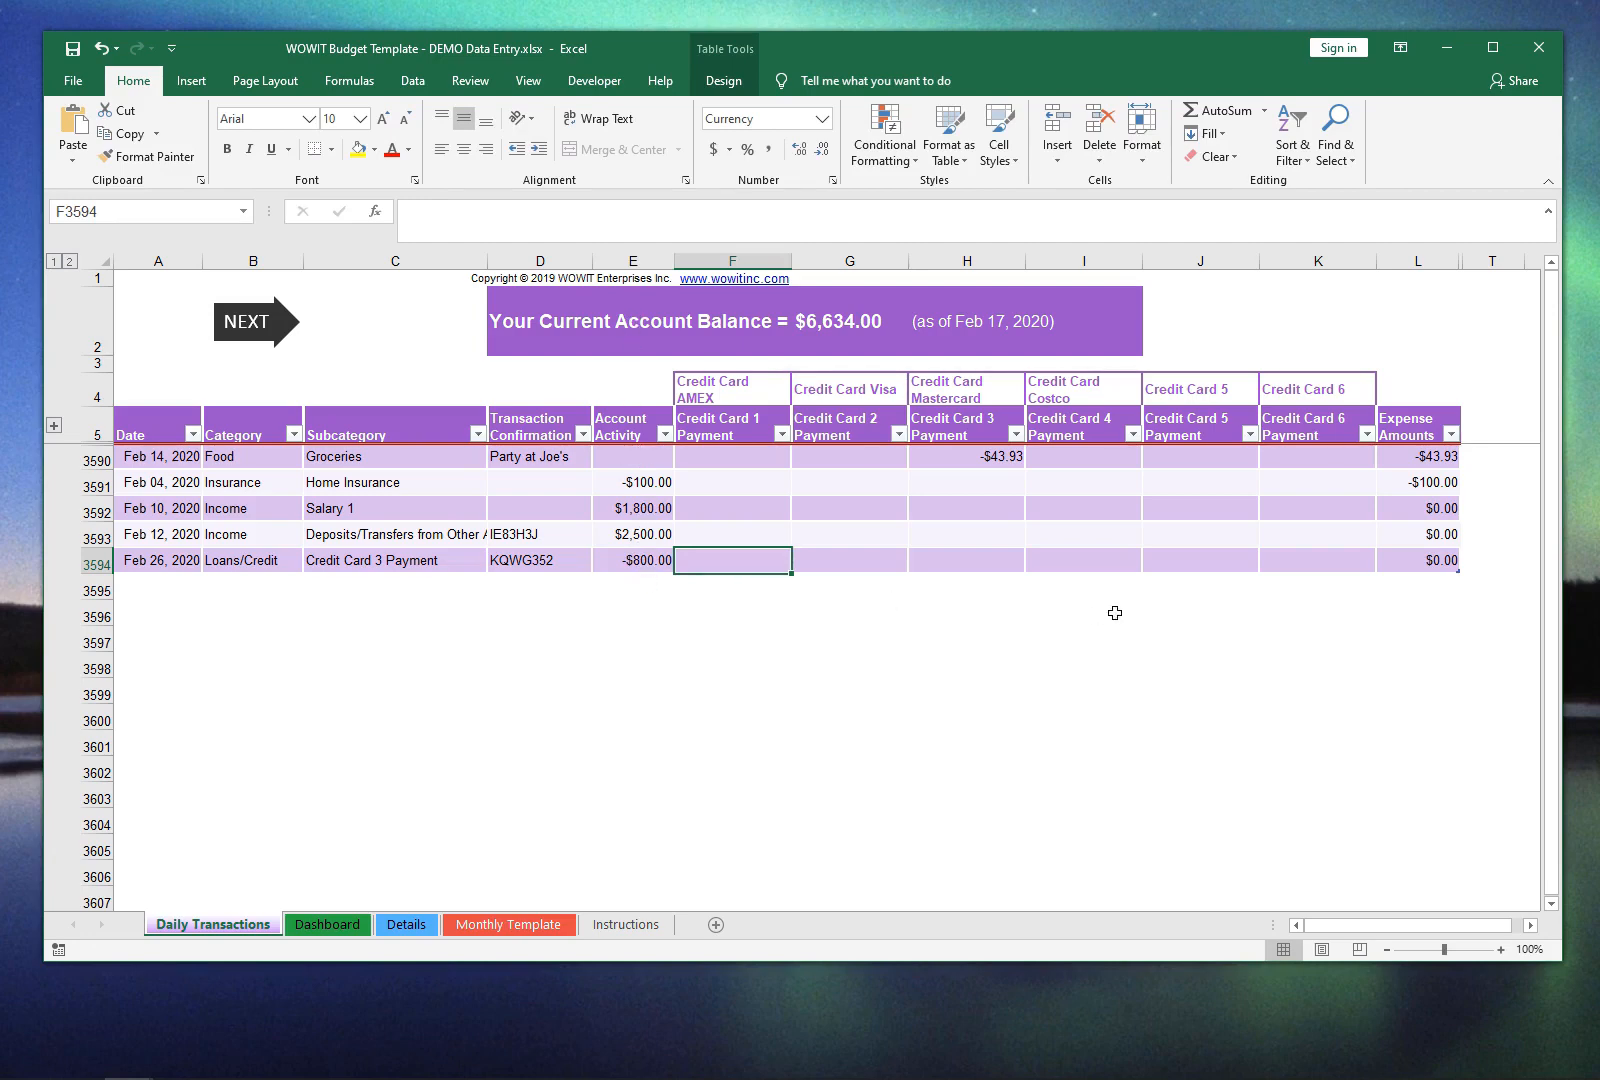
{"action": "key", "text": "ctrl+Right"}
{"action": "key", "text": "Left"}
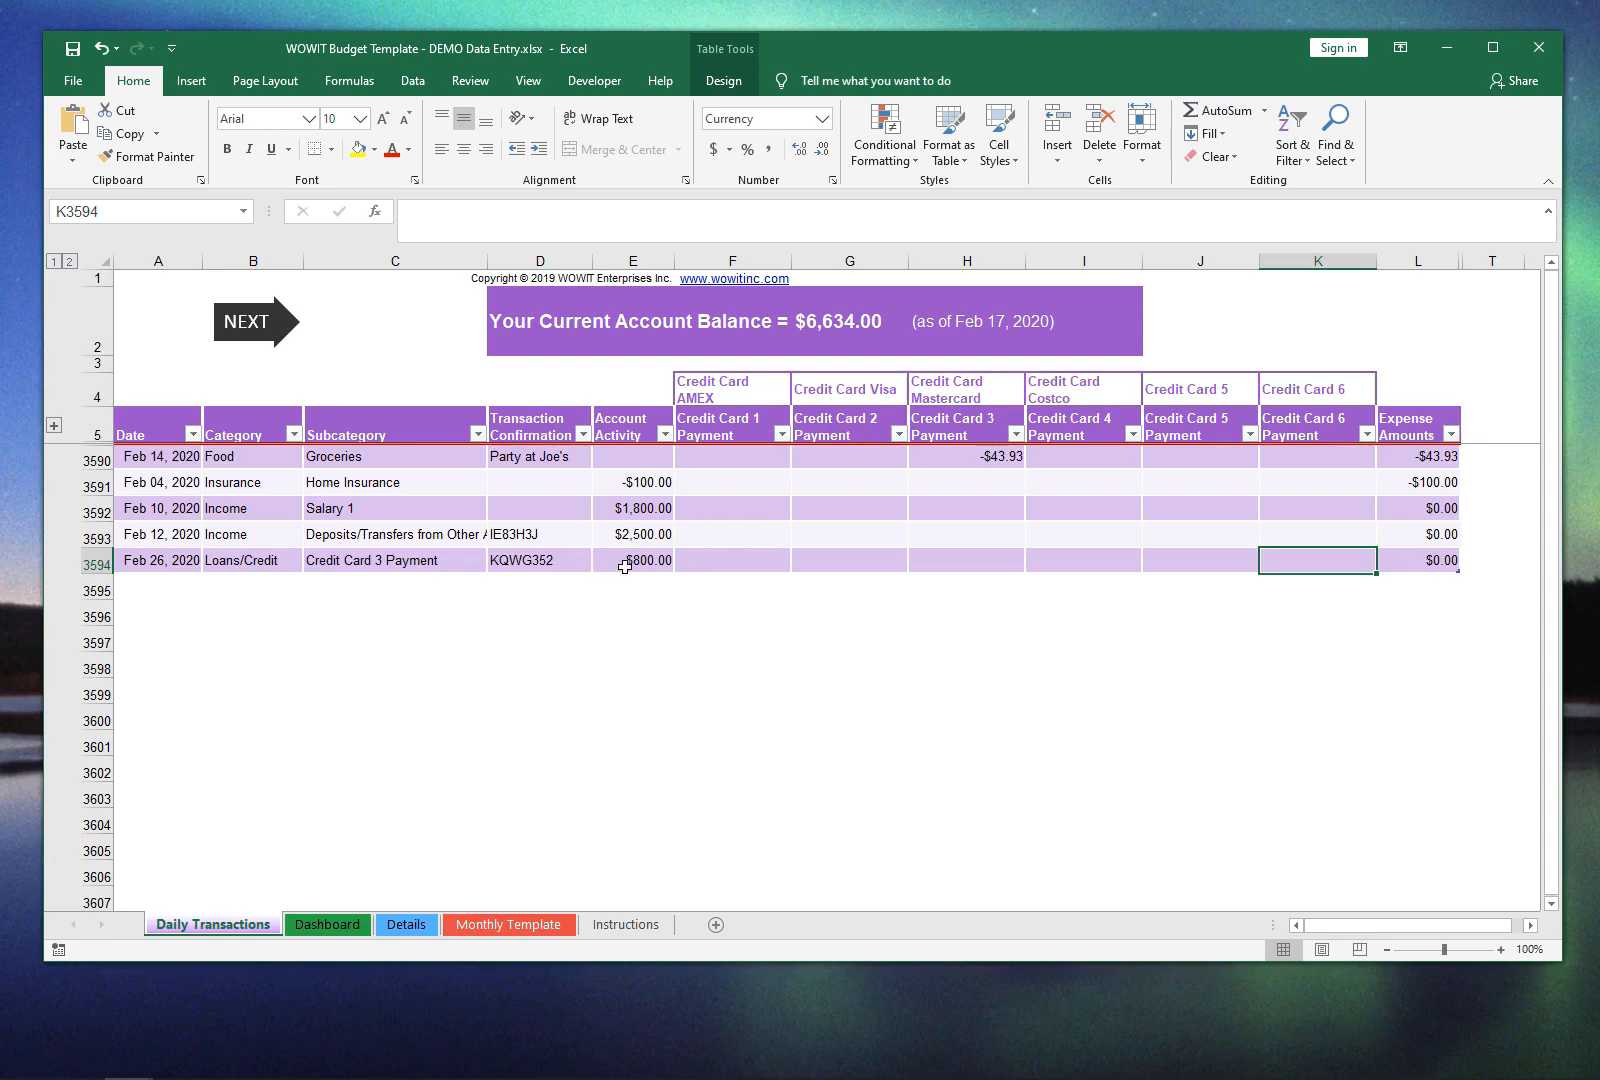
{"action": "left_click", "coordinate": [442, 560]}
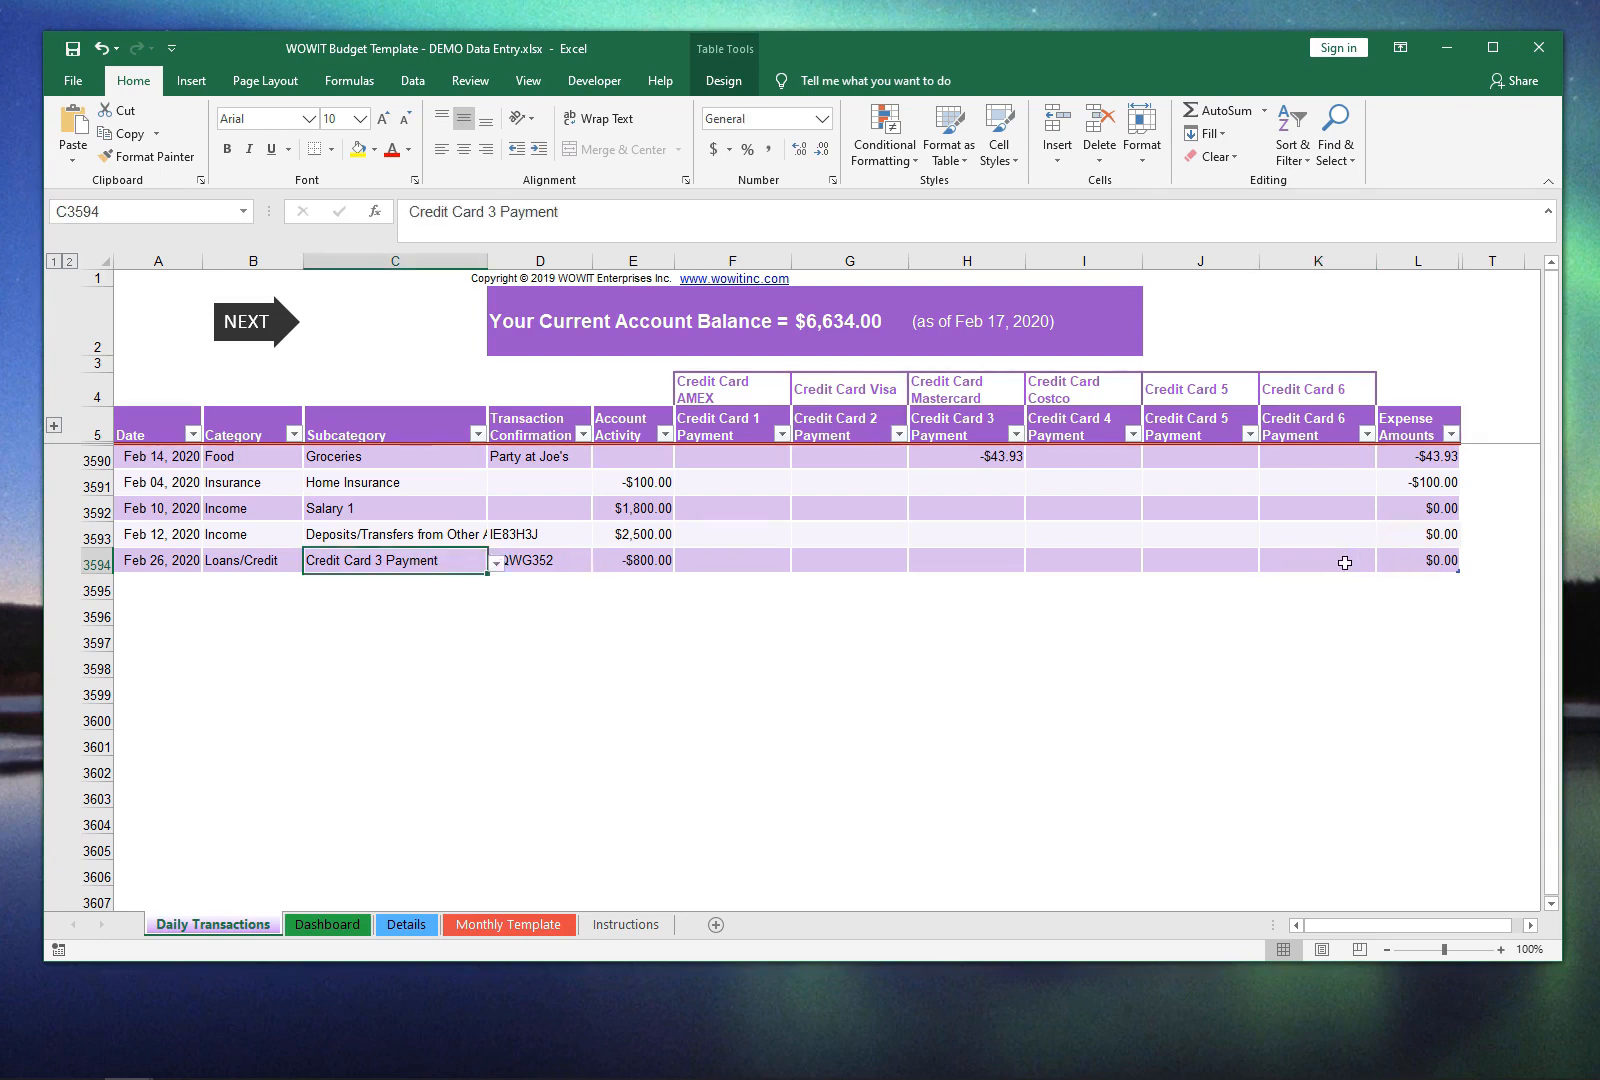
{"action": "left_click", "coordinate": [1345, 563]}
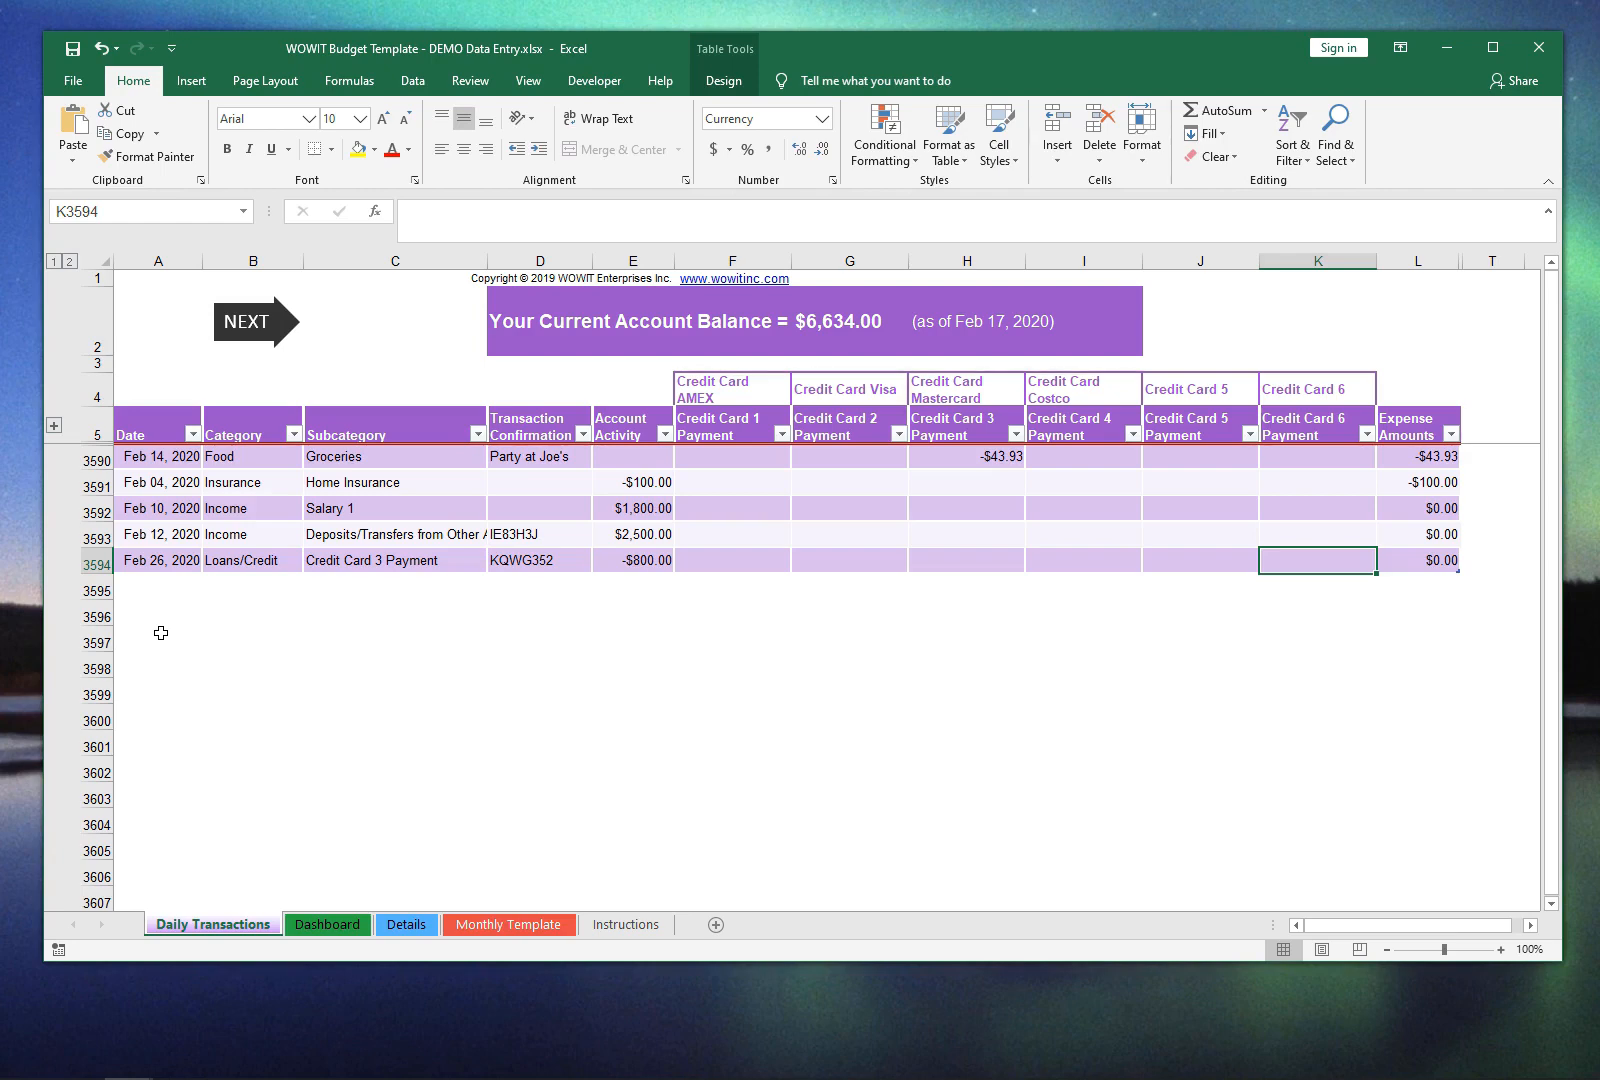
Step: View the Monthly Template sheet's budget categories and expected amounts, and return to the Daily Transactions sheet
{"action": "left_click", "coordinate": [455, 922]}
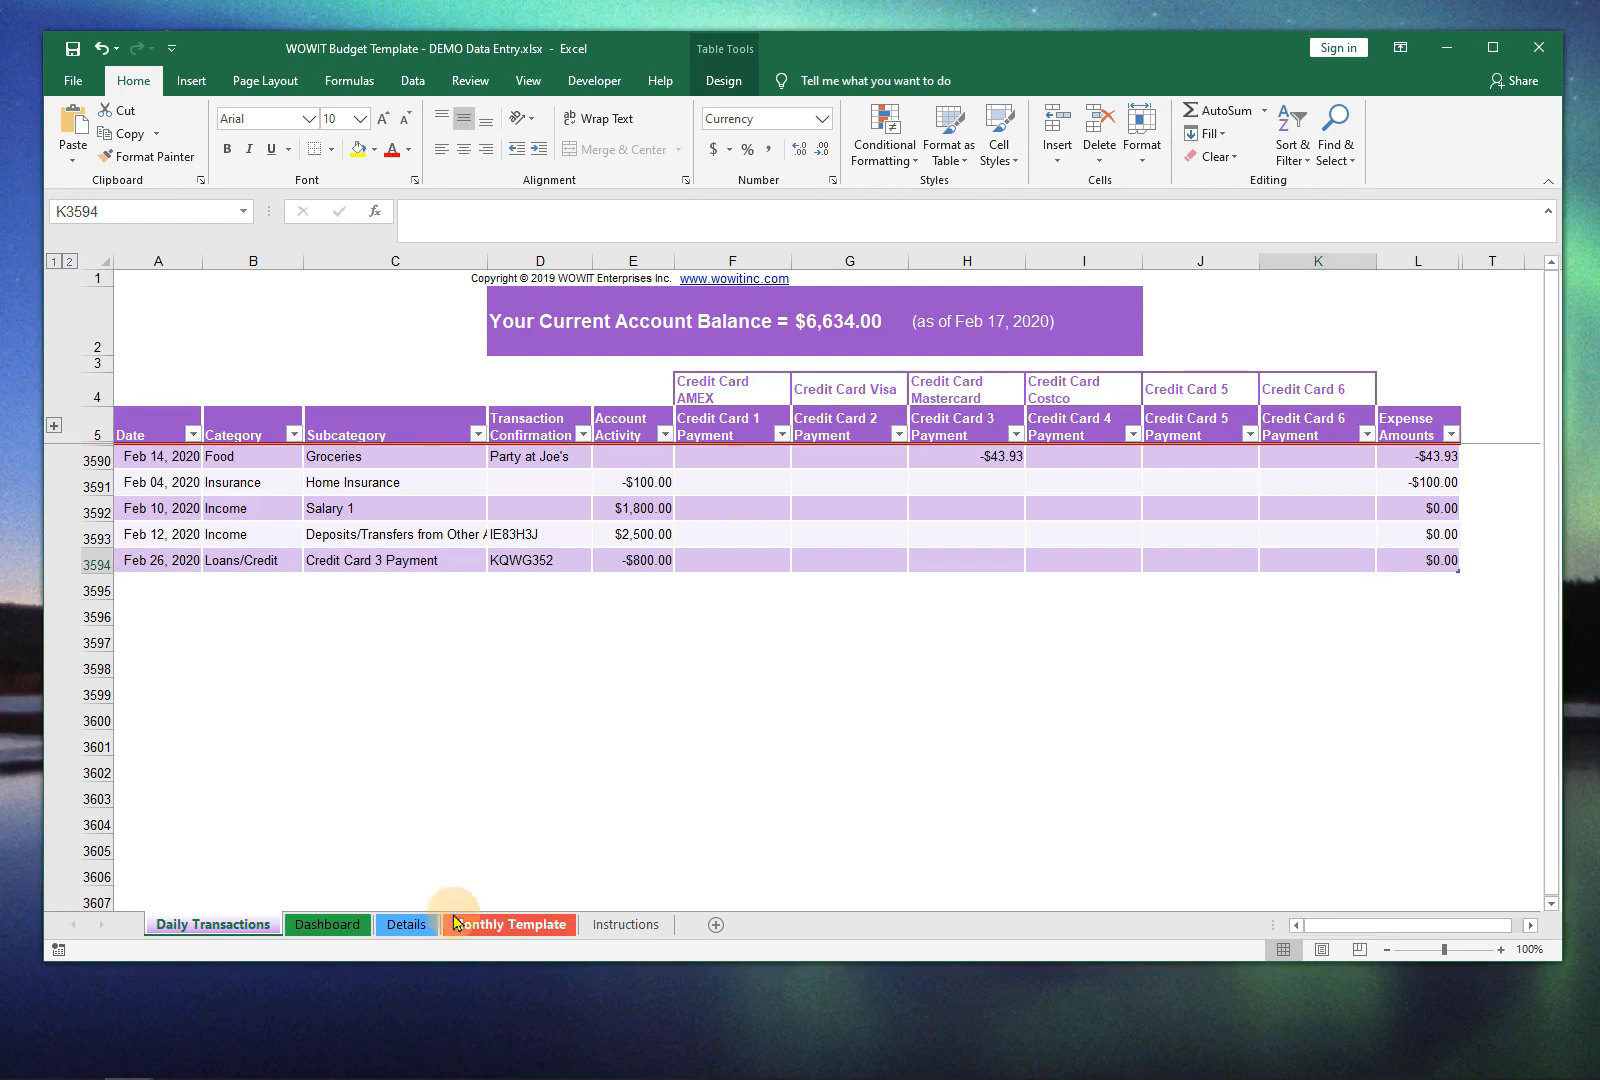
{"action": "key", "text": "ctrl+Home"}
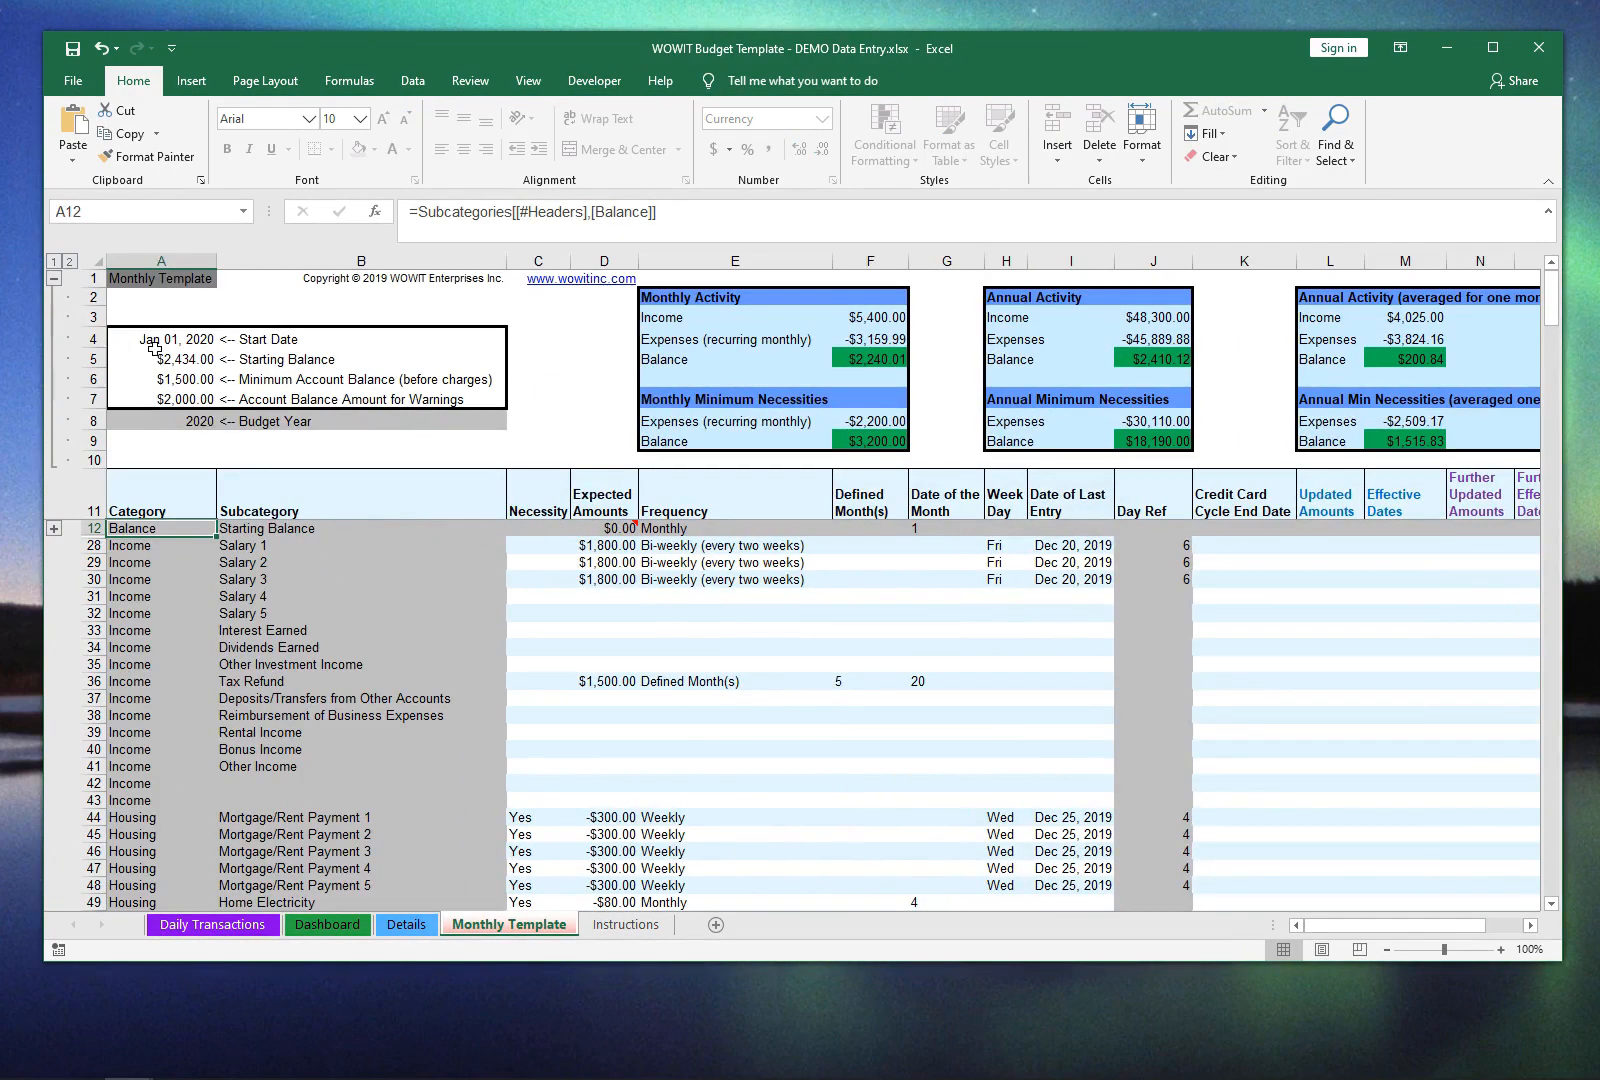
{"action": "left_click", "coordinate": [204, 926]}
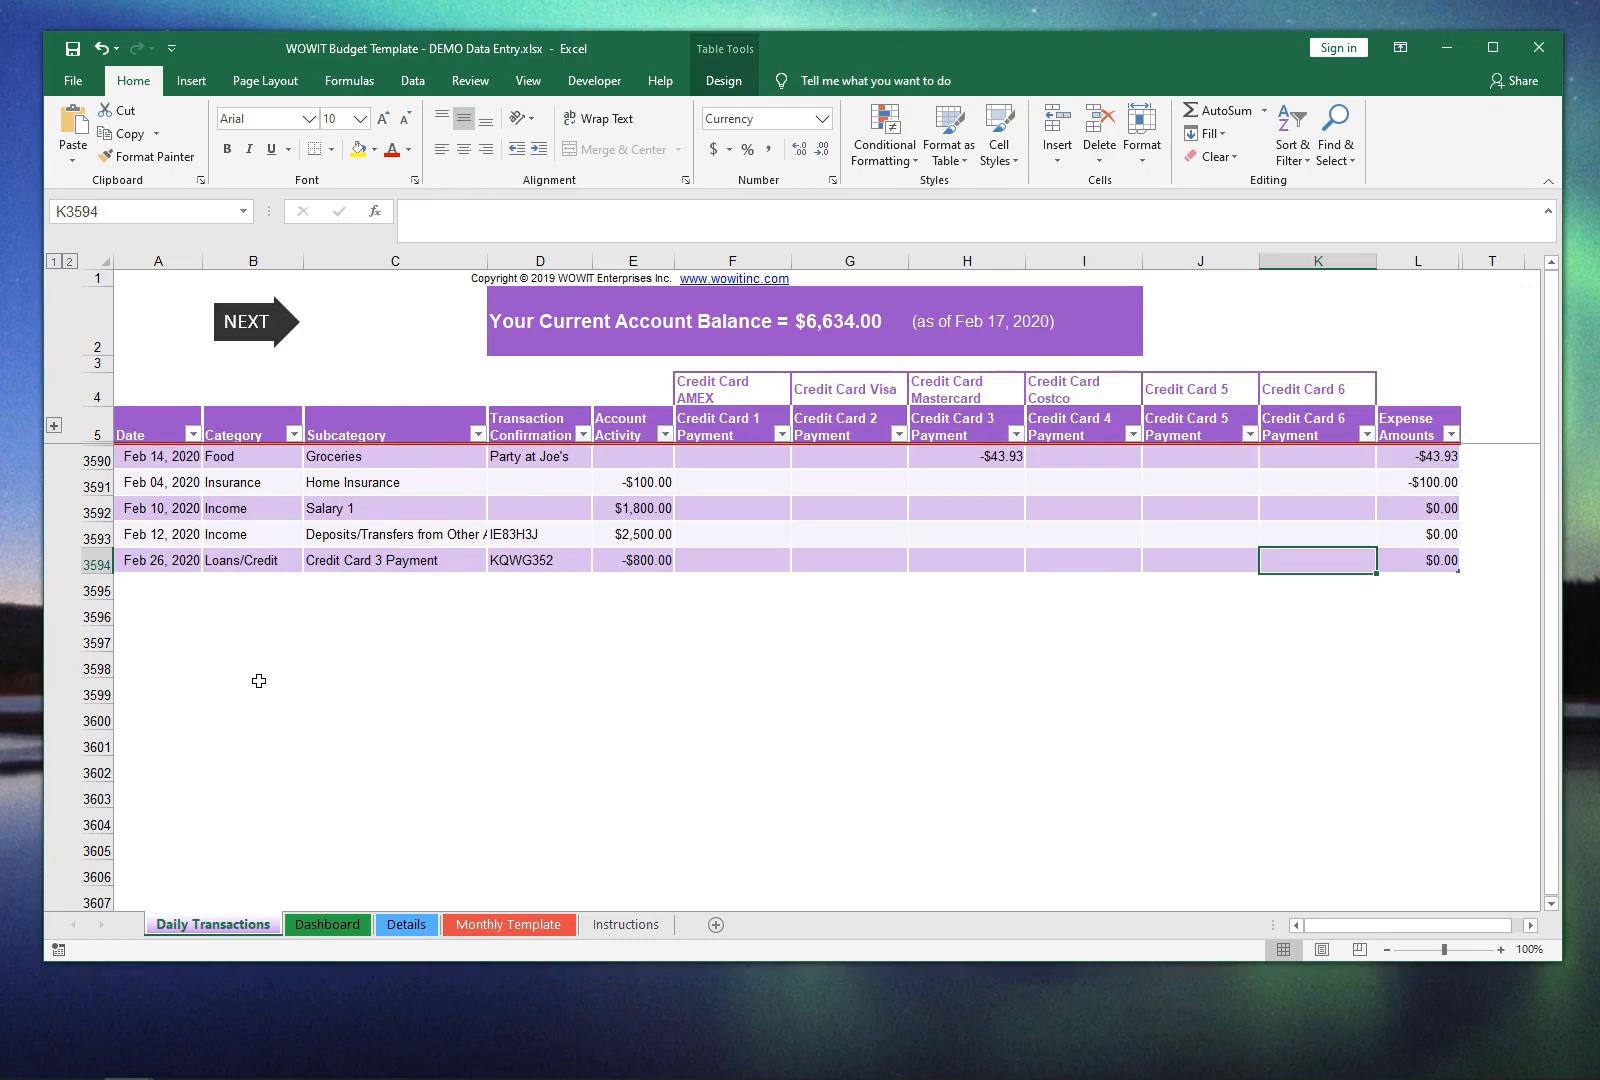